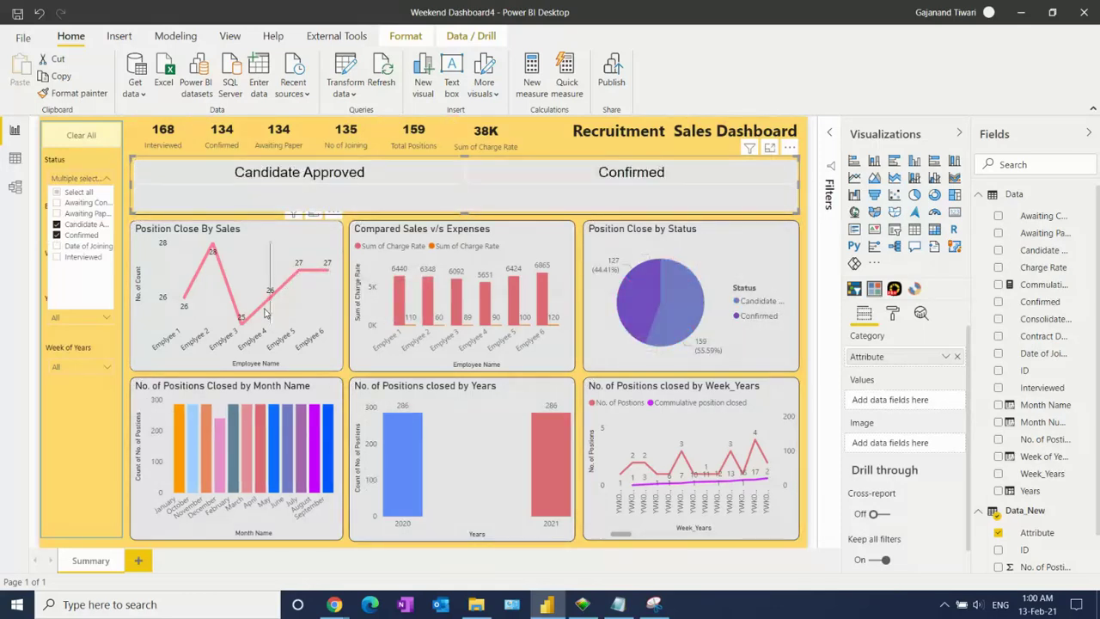
Filter the dashboard to Employee 1 using the Emp Name slicer
left_click(178, 378)
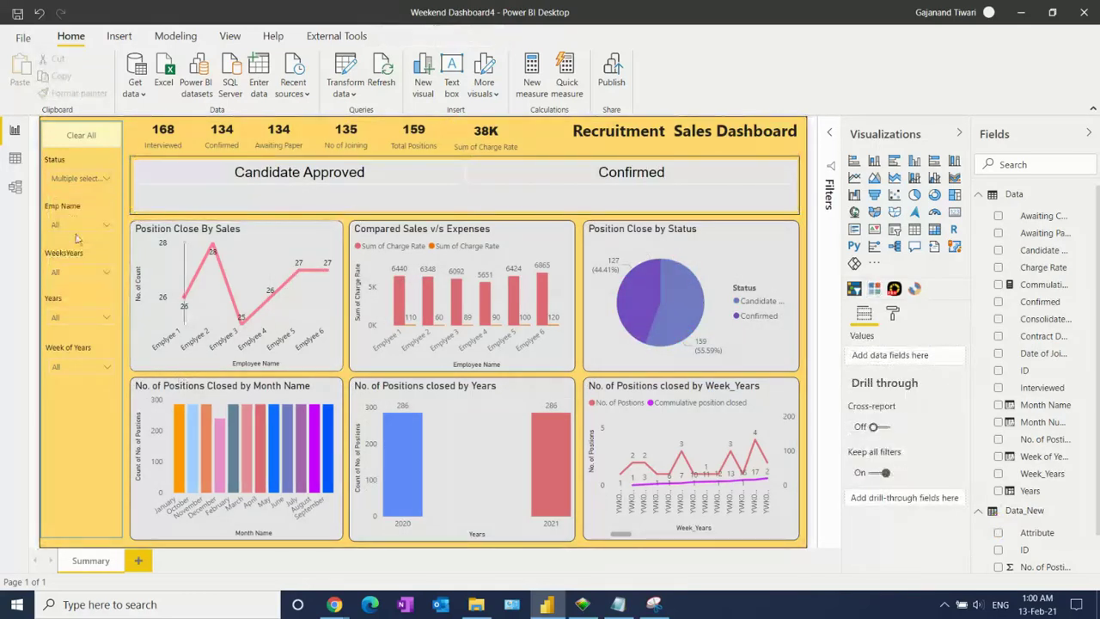
left_click(78, 224)
left_click(57, 303)
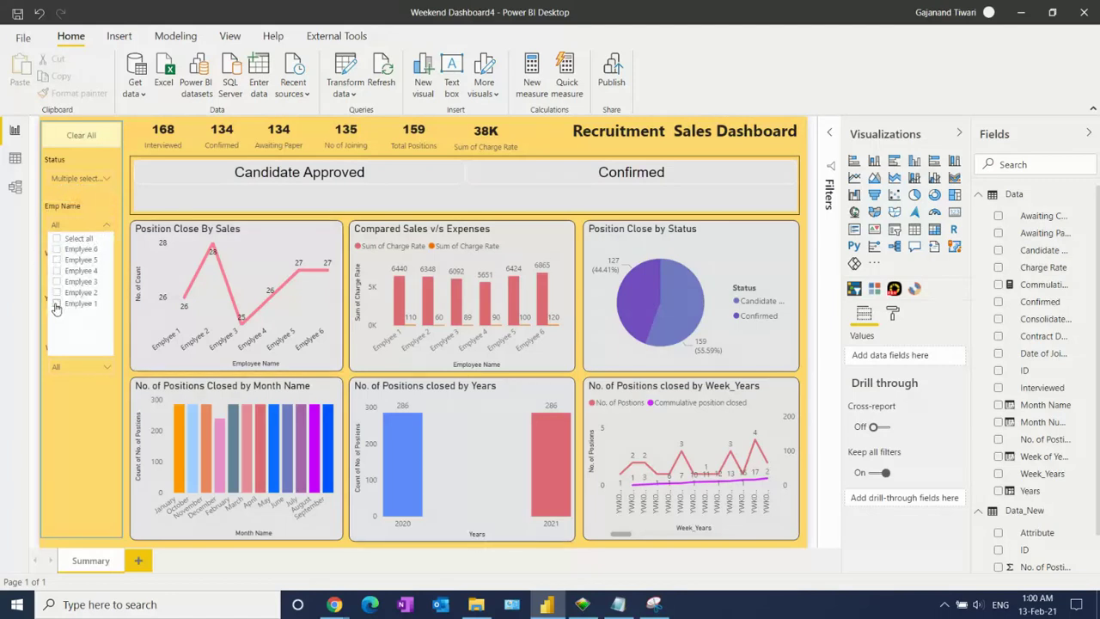
left_click(157, 377)
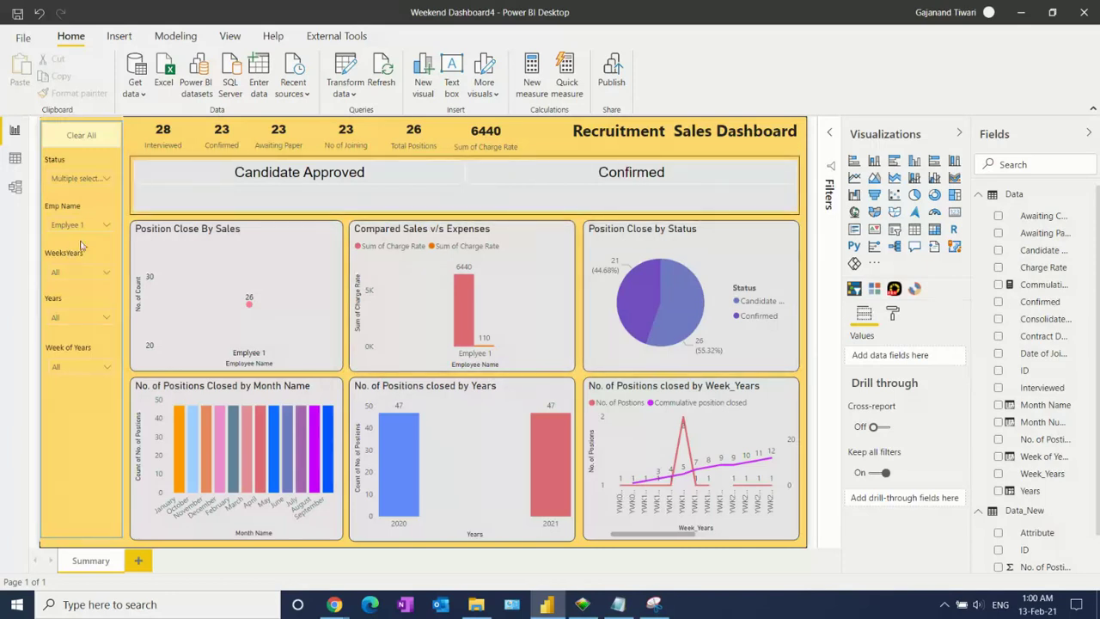
Add Employee 2 to the Emp Name filter, then clear all slicer filters
left_click(106, 225)
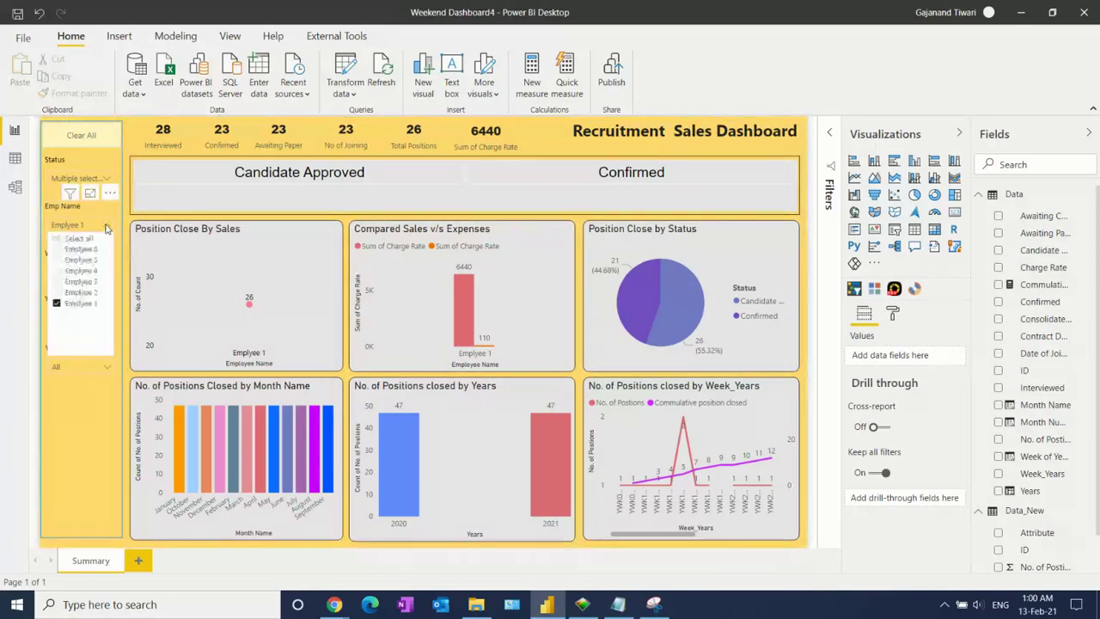
left_click(56, 293)
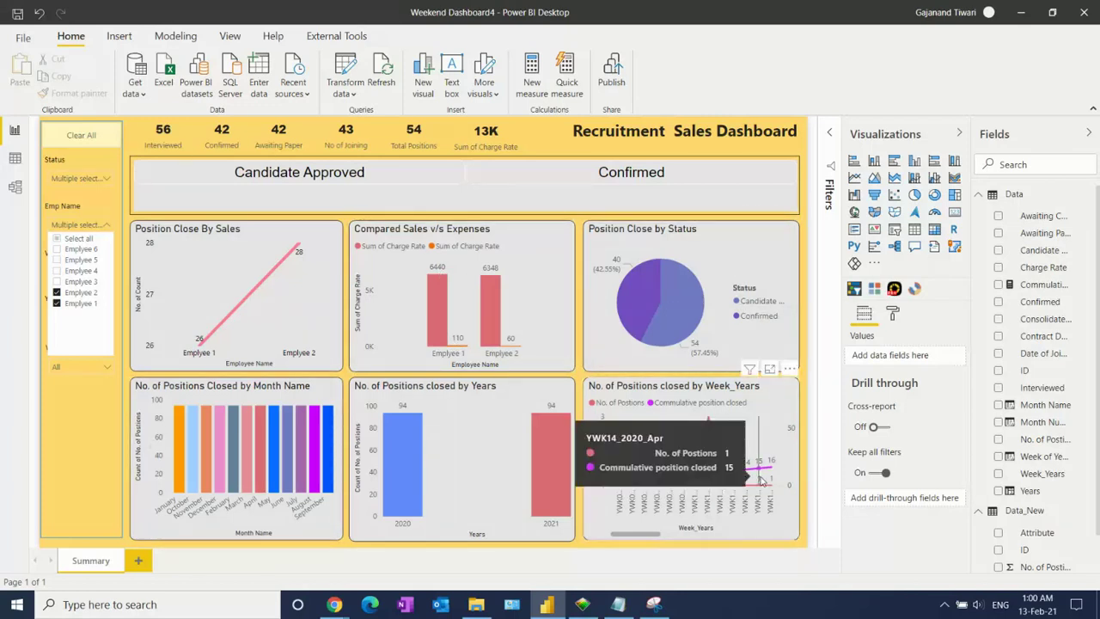
left_click(127, 222)
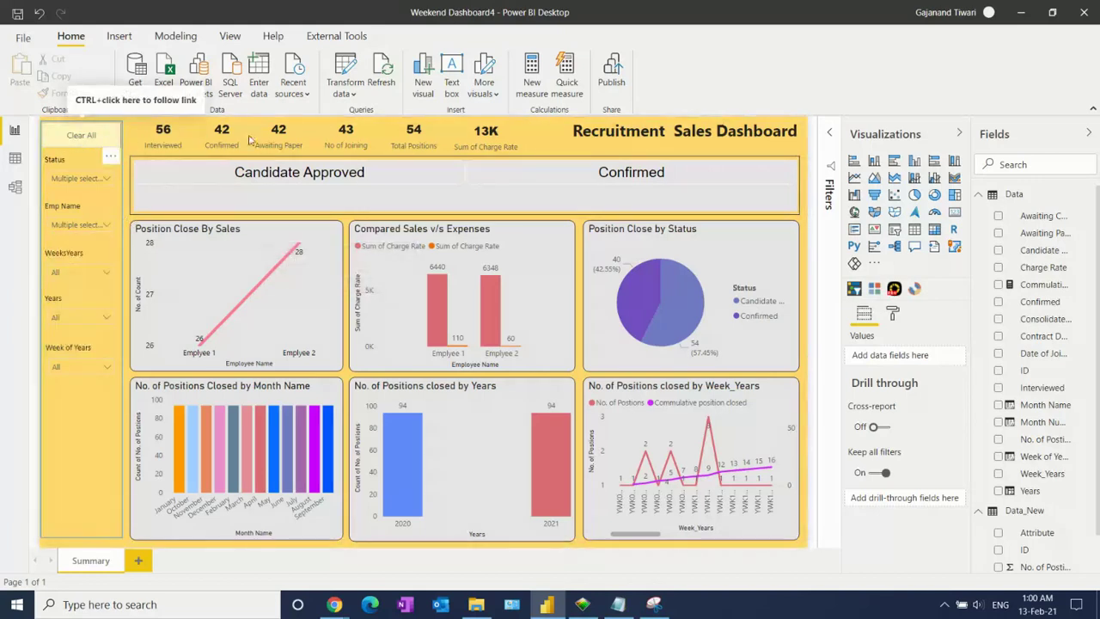
left_click(59, 139, "ctrl")
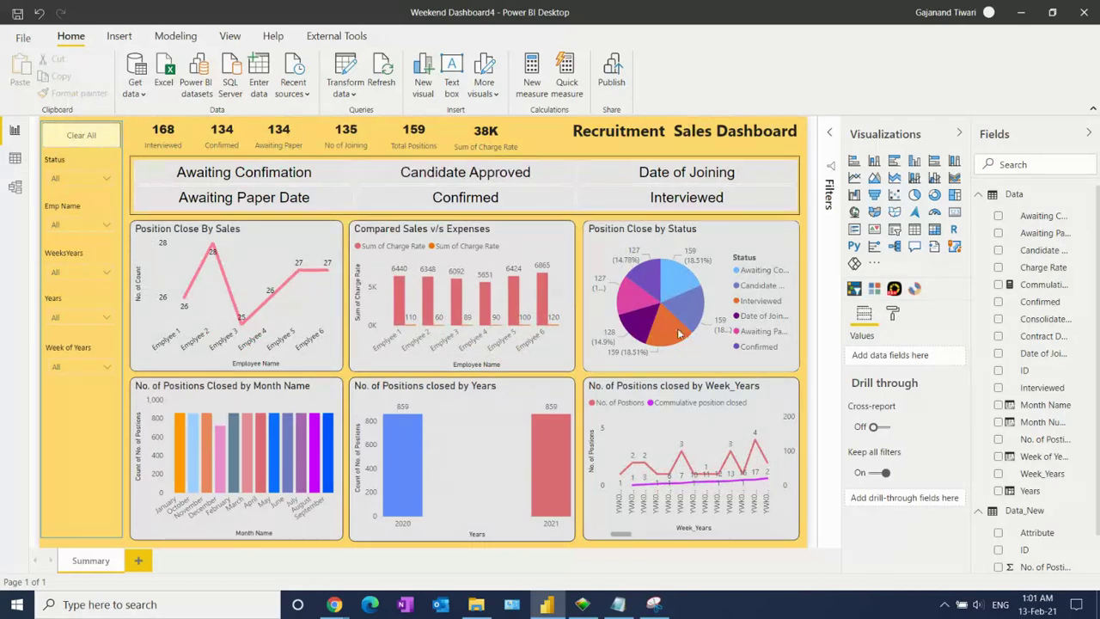
Save the report and add a new blank report page
mouse_move(679, 334)
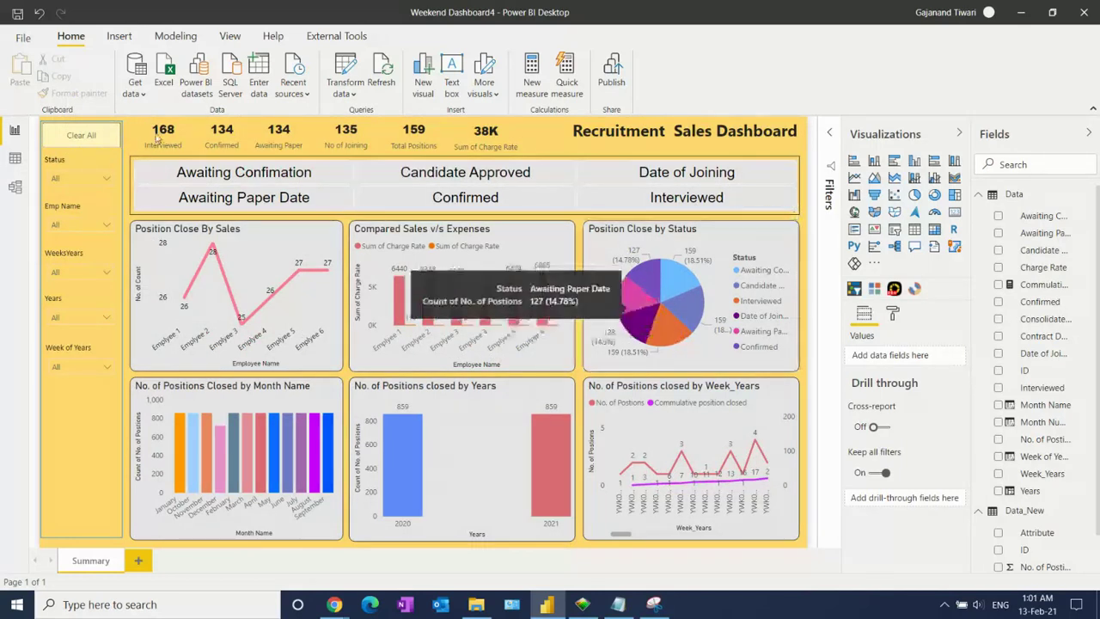
left_click(18, 13)
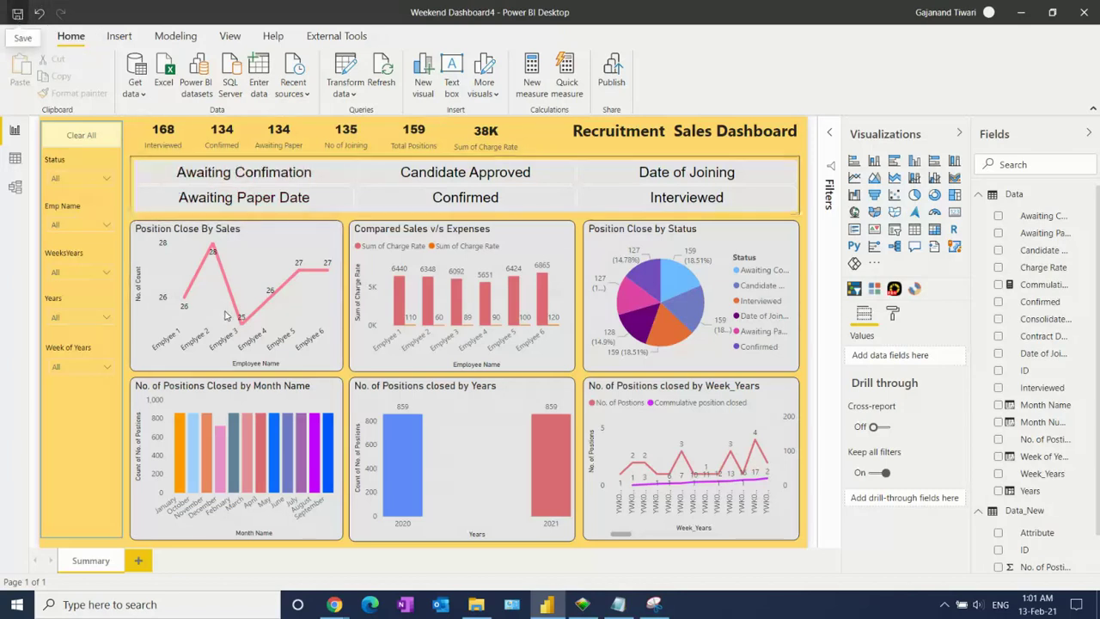
mouse_move(227, 316)
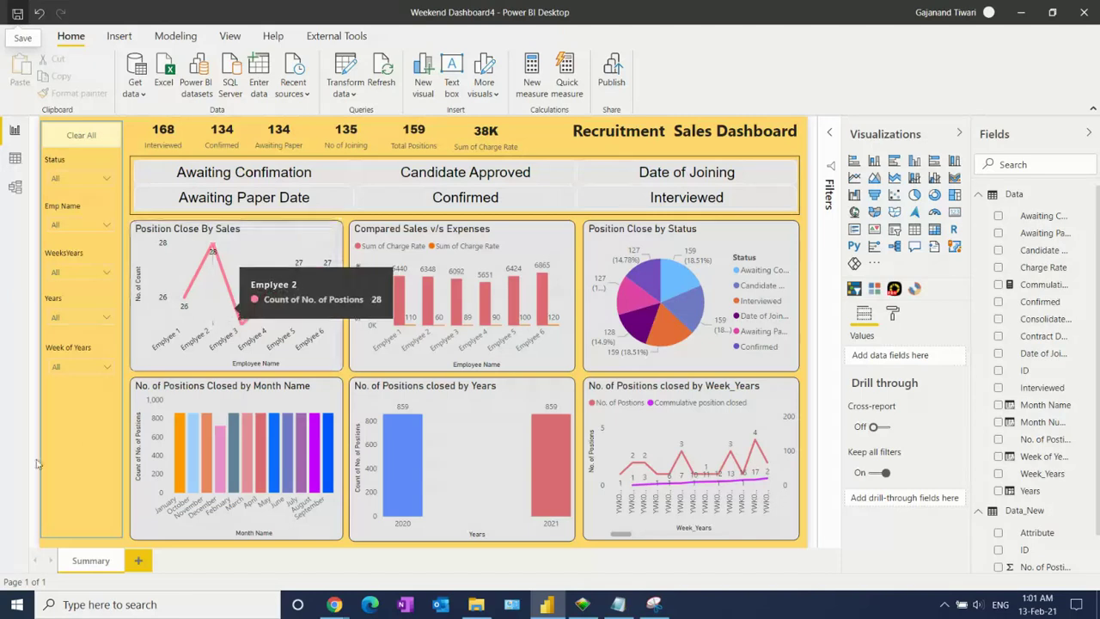
left_click(139, 562)
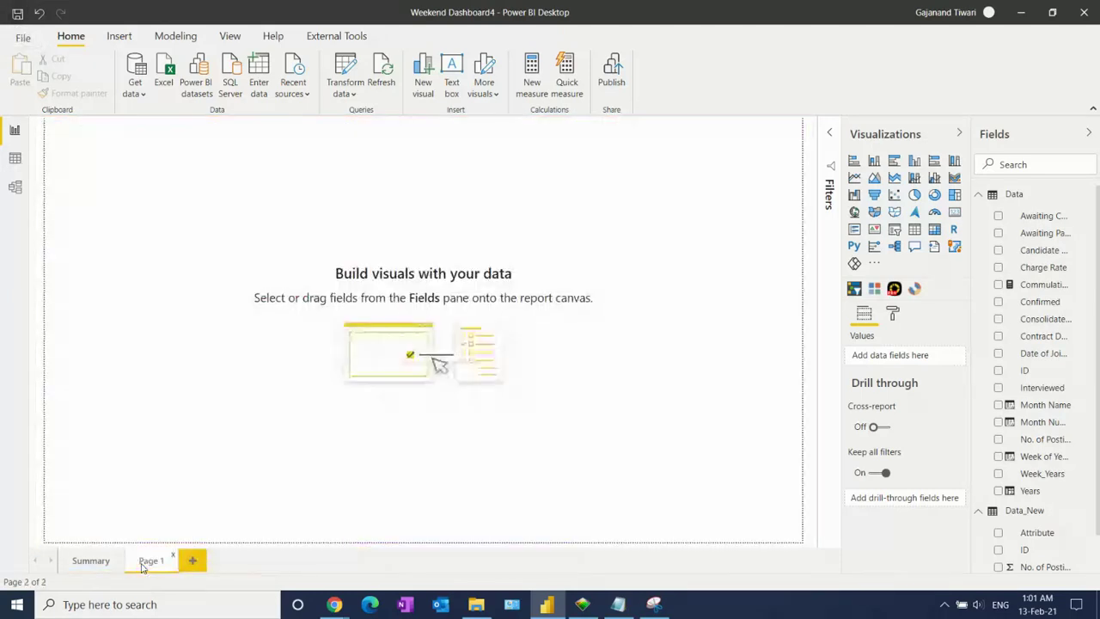
Read the Summary page's background colour (yellow FFDB6C), then return to Page 1
left_click(91, 560)
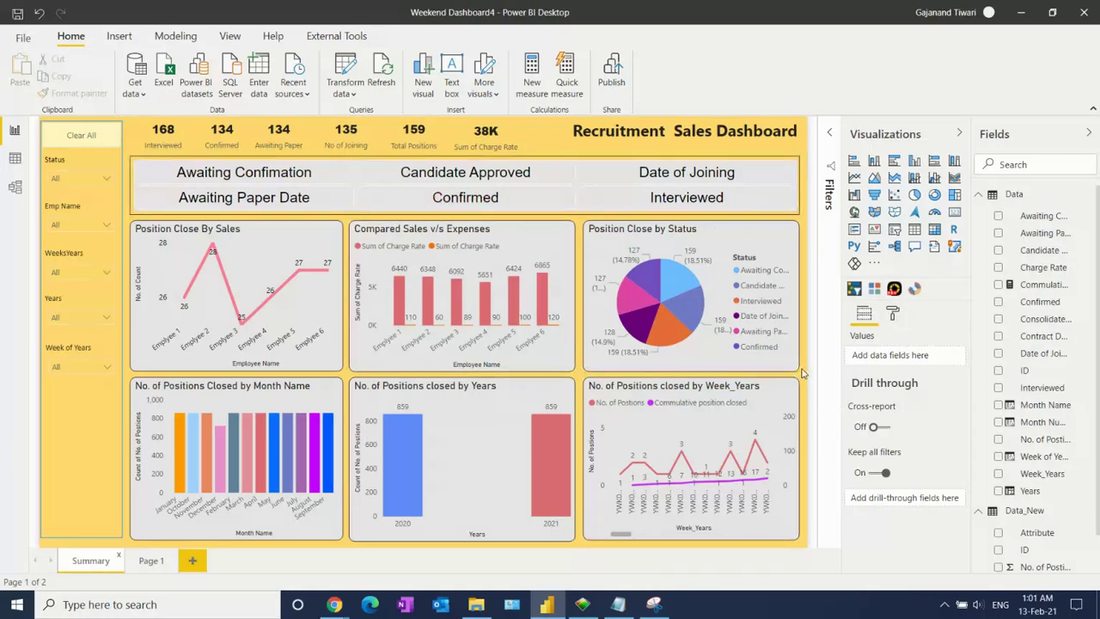
left_click(893, 315)
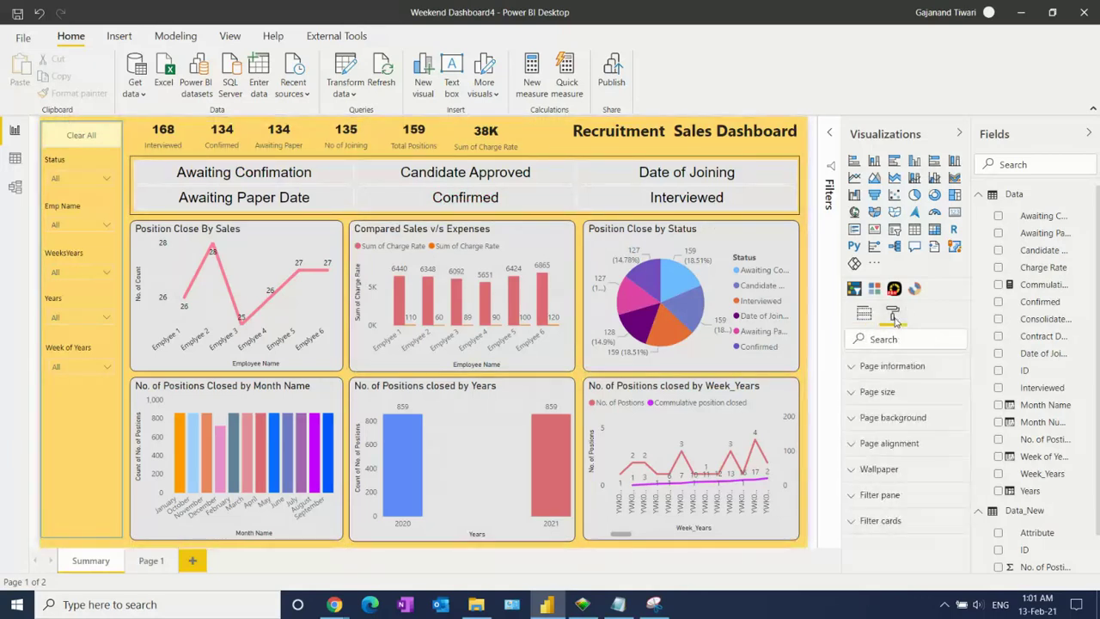
left_click(907, 417)
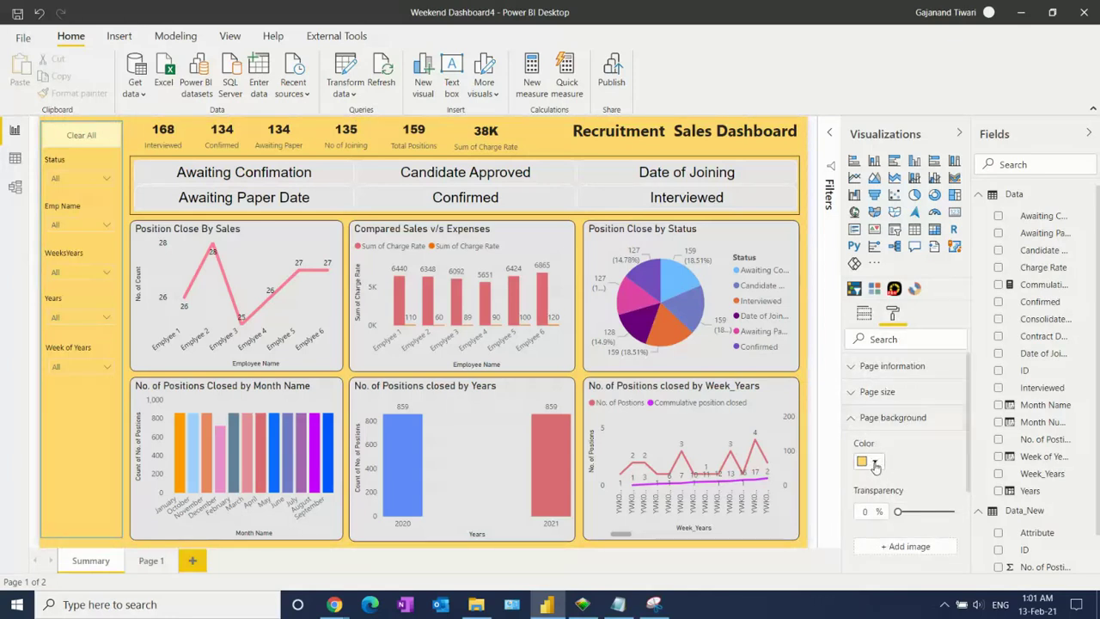
left_click(873, 461)
left_click(885, 421)
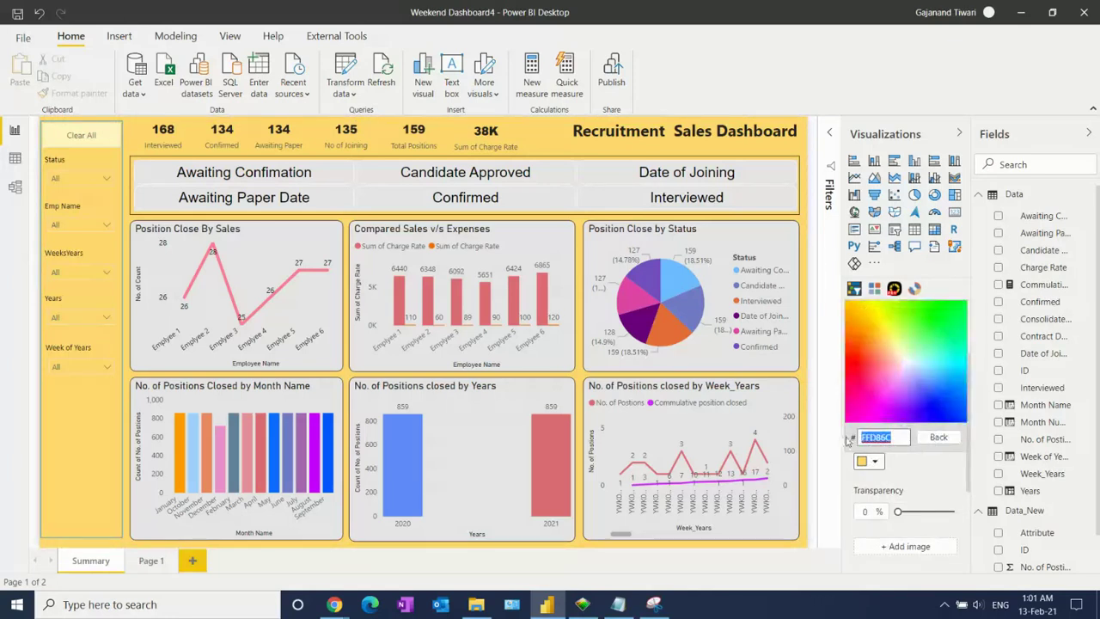
left_click(909, 487)
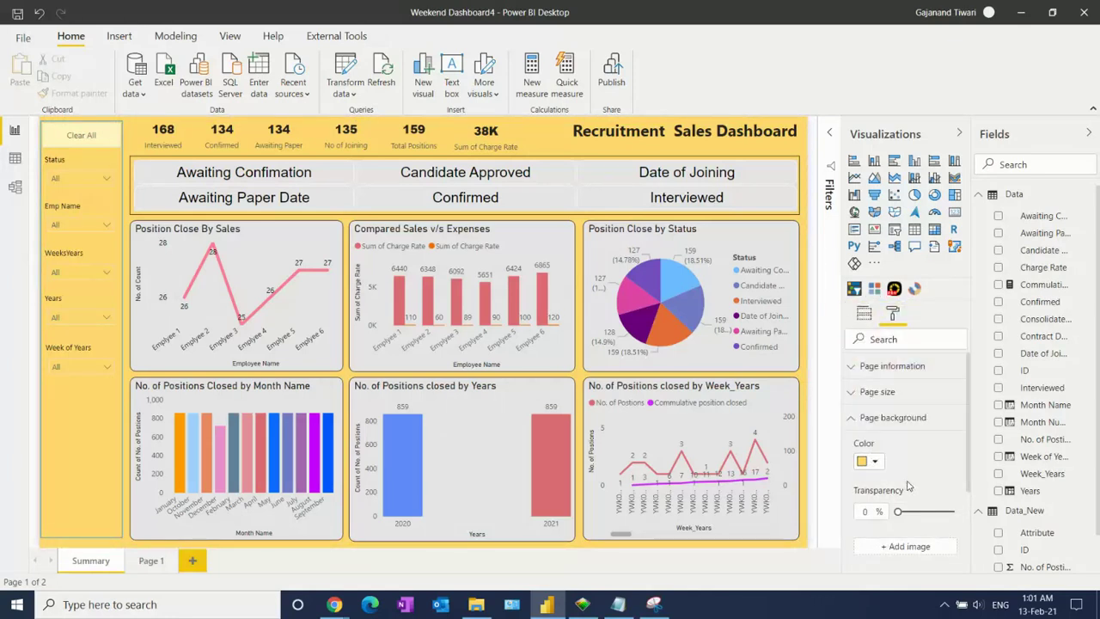
left_click(156, 564)
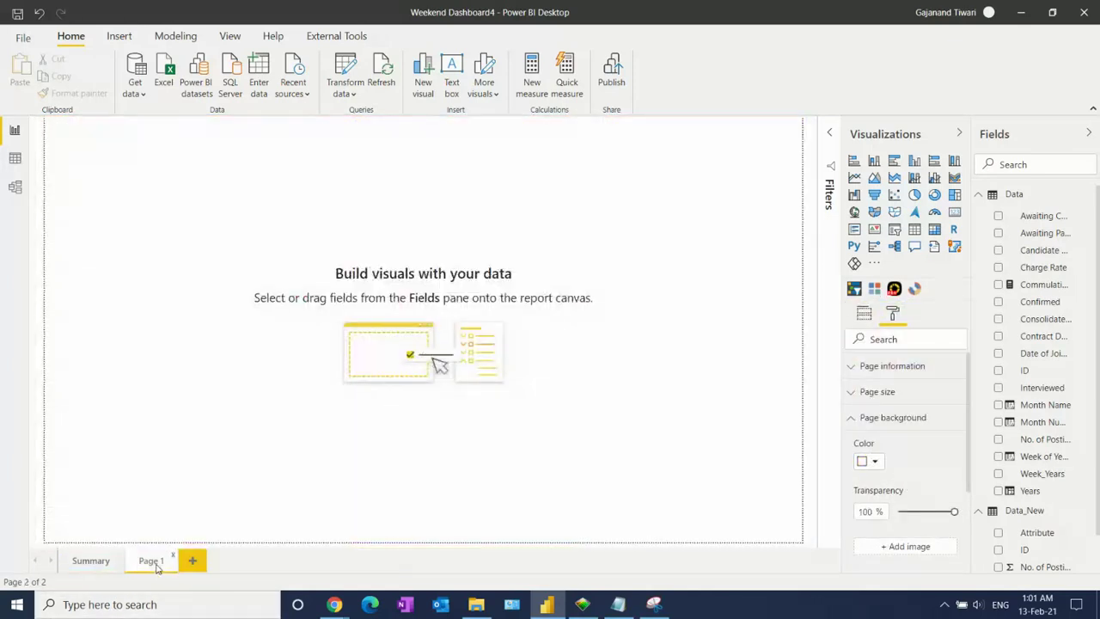
Set Page 1's background to yellow FFDB6C at 0% transparency and add a slicer visual
left_click(873, 461)
left_click(885, 423)
left_click_drag(890, 439, 833, 441)
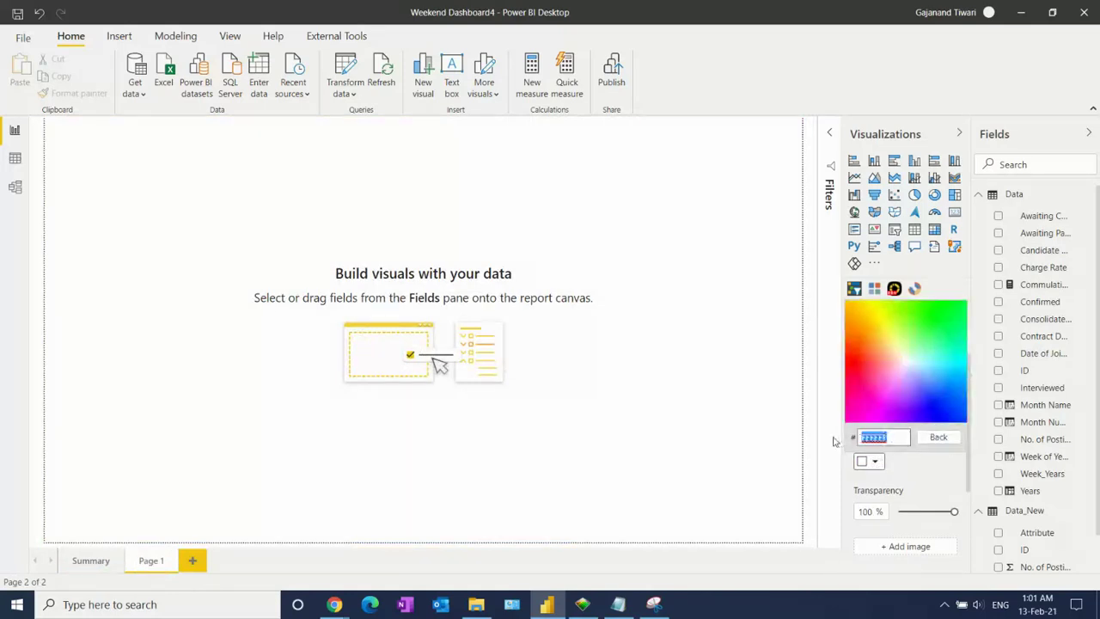
key("ctrl+v")
key("Return")
left_click_drag(955, 511, 897, 512)
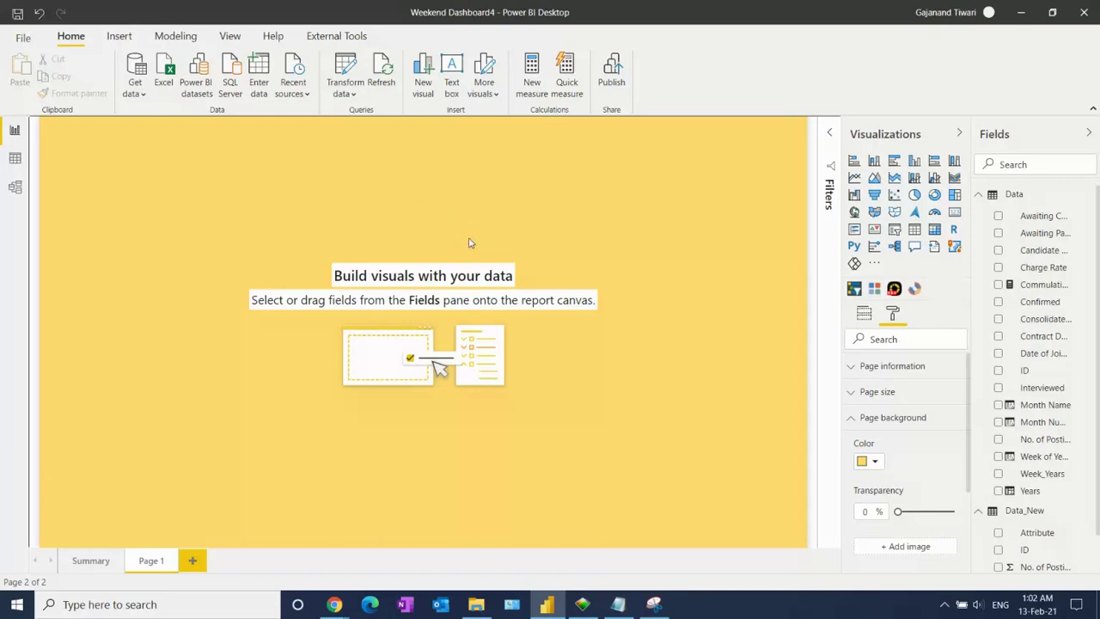
left_click(894, 230)
Move the slicer to the top centre, try Charge Rate and the awaiting-confirmation date, then remove both
left_click_drag(75, 213, 301, 256)
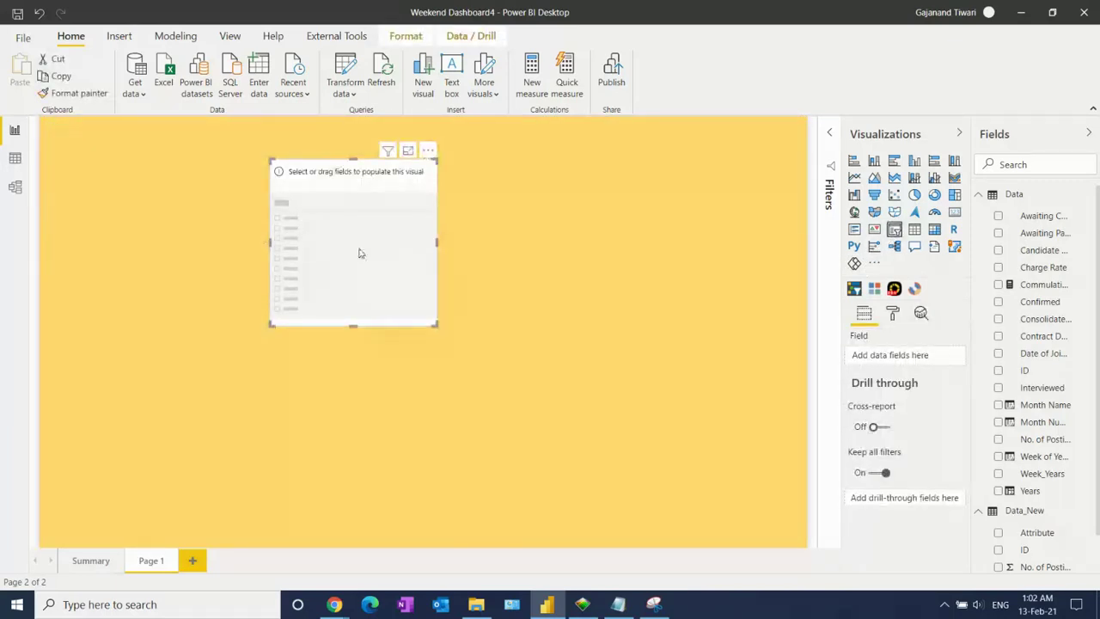
left_click(998, 268)
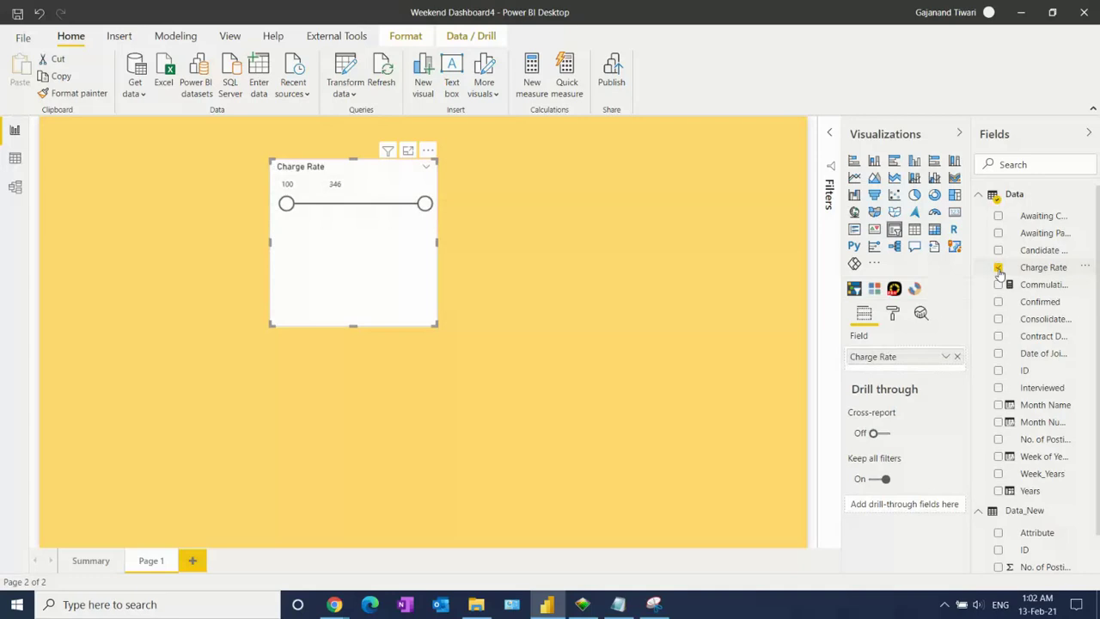
left_click(999, 268)
left_click(998, 215)
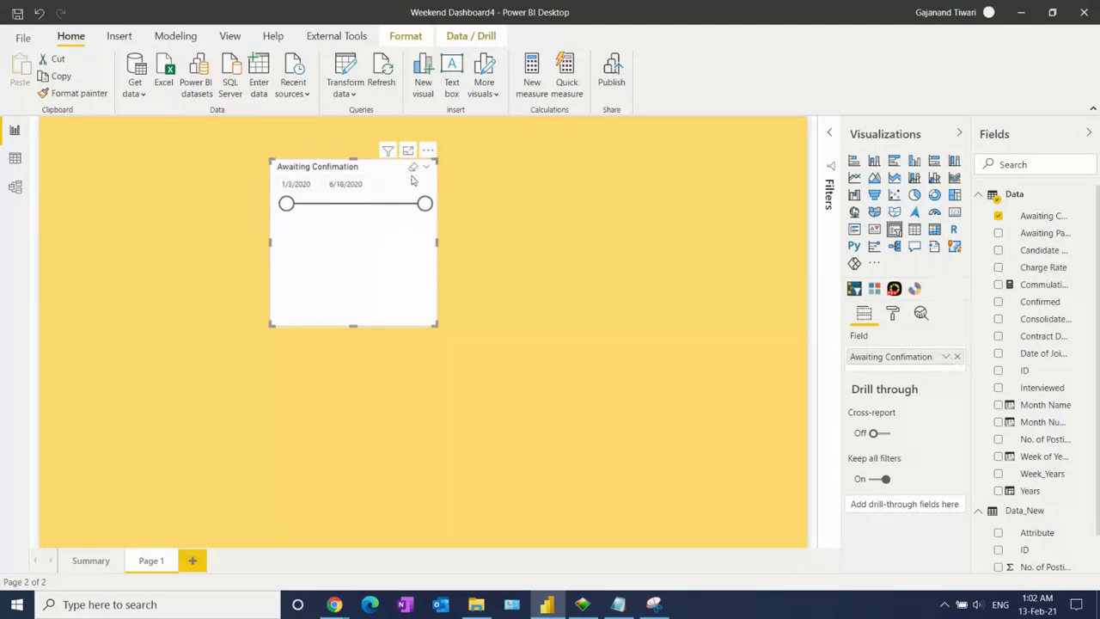
left_click_drag(426, 204, 345, 206)
left_click(956, 356)
left_click(987, 195)
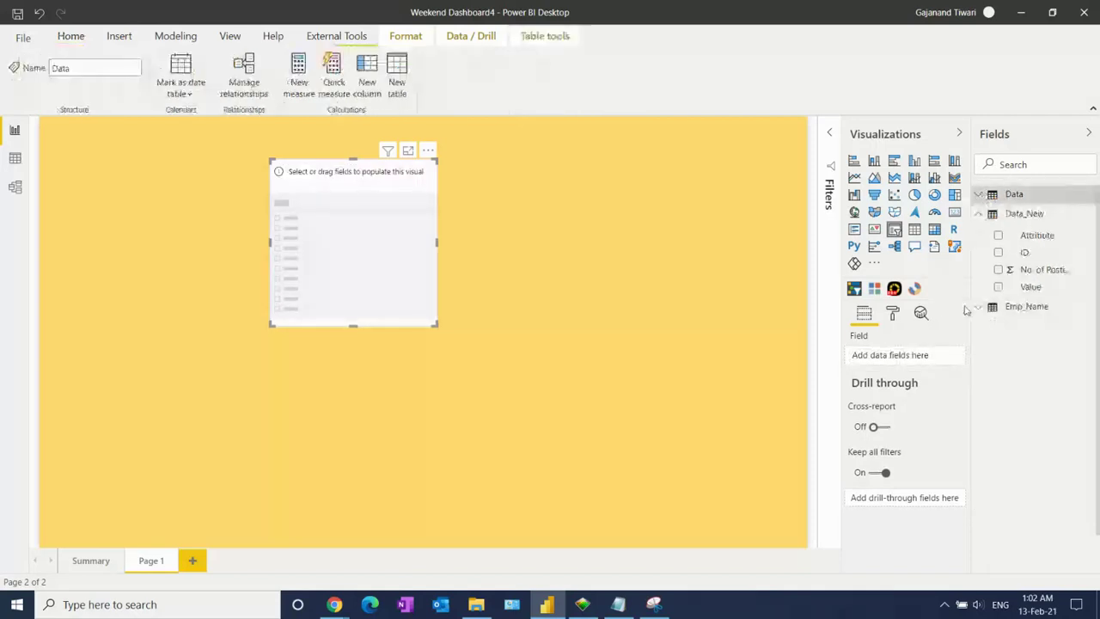
Make the slicer a small headerless Dropdown of Data_New Attribute values
left_click(999, 237)
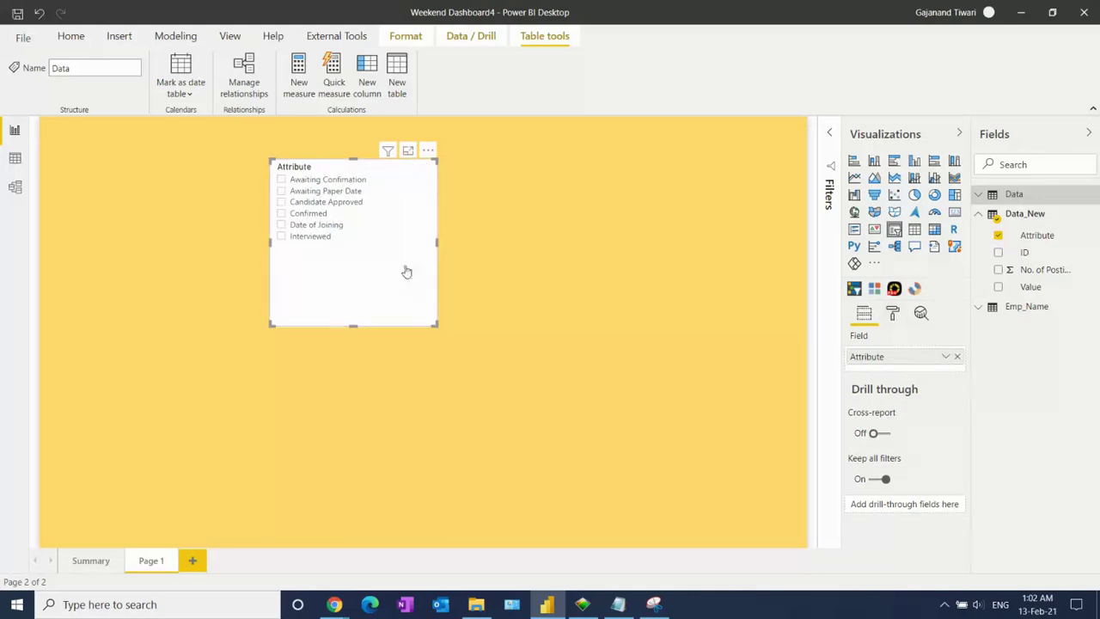
left_click(422, 171)
left_click(448, 205)
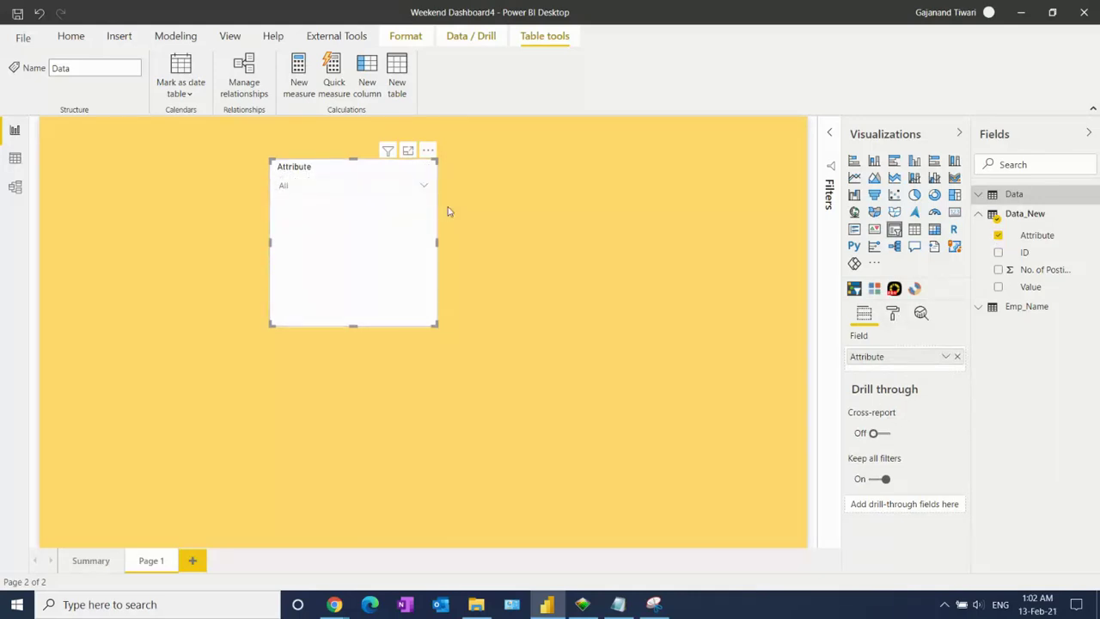
left_click(892, 313)
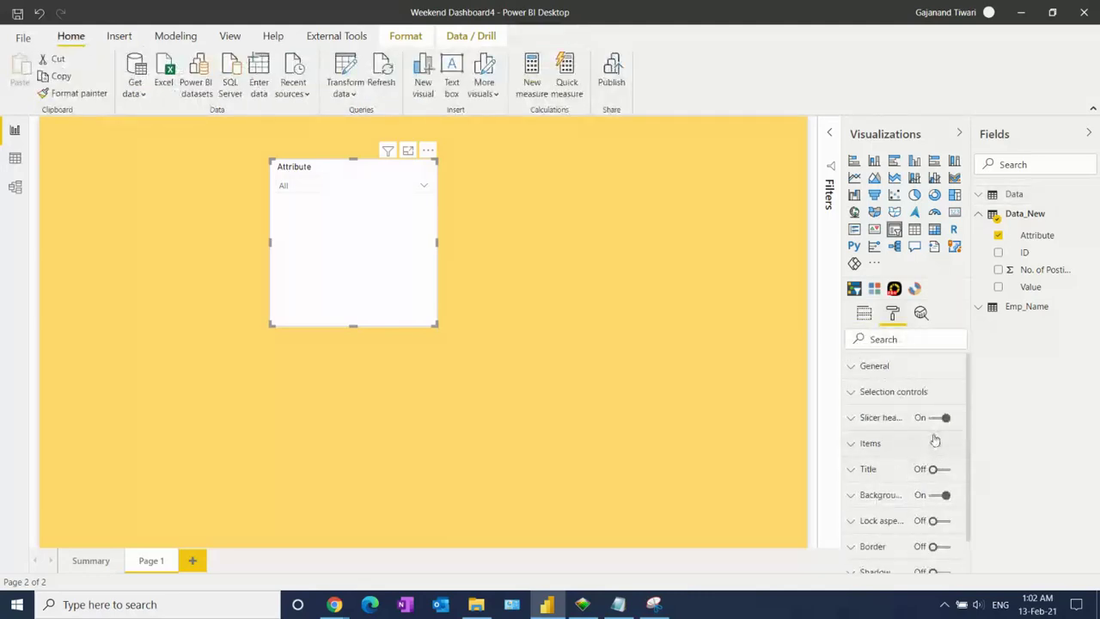
left_click(932, 419)
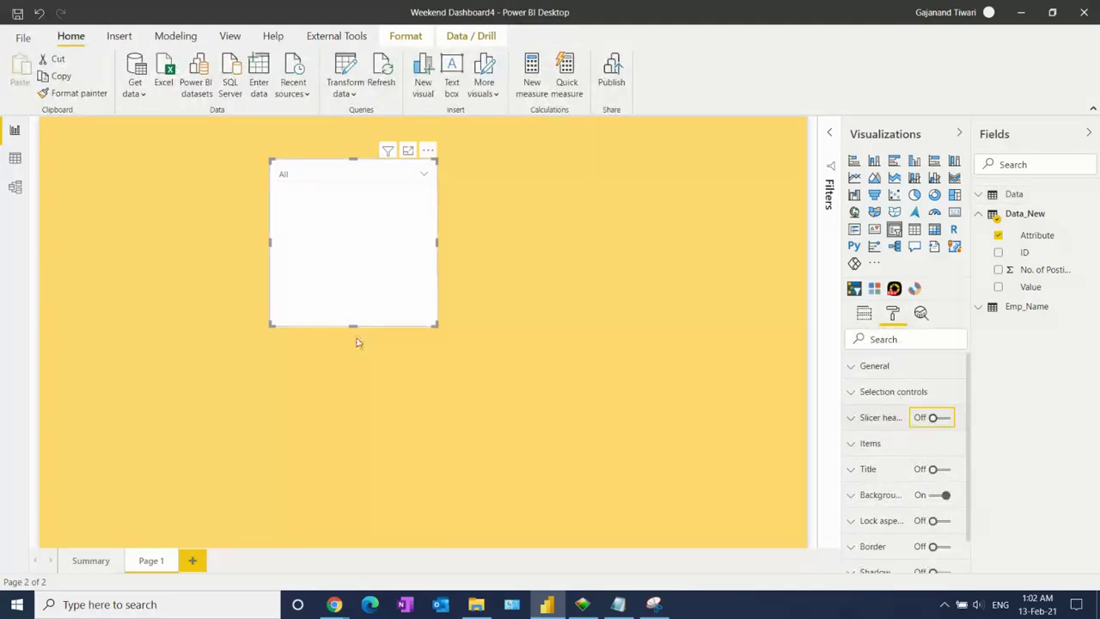
left_click(440, 331)
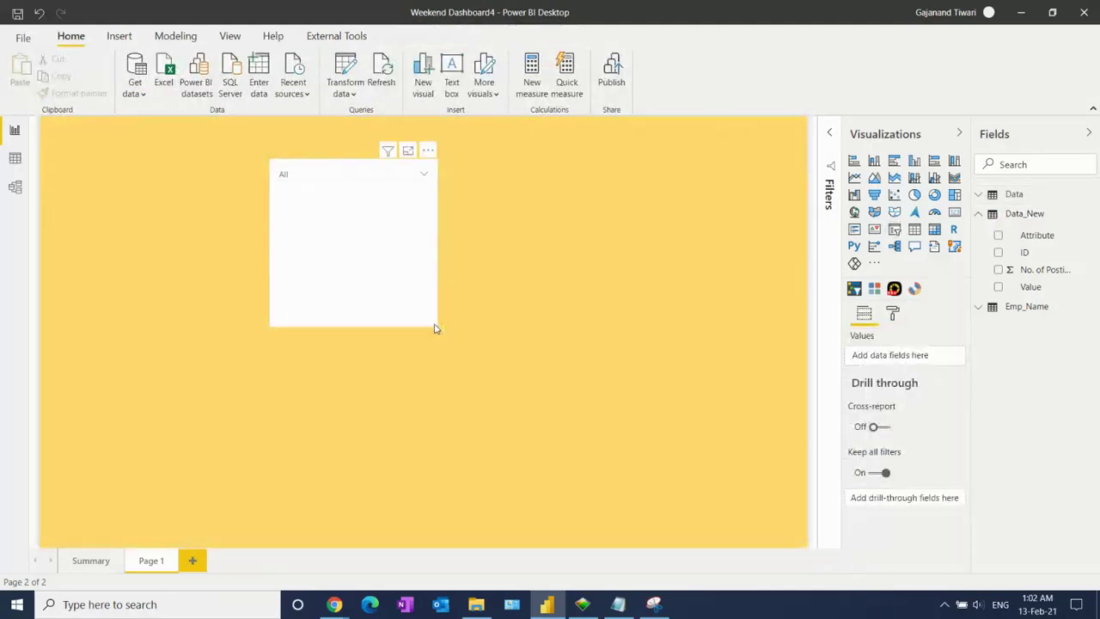
left_click(435, 325)
left_click_drag(435, 325, 342, 199)
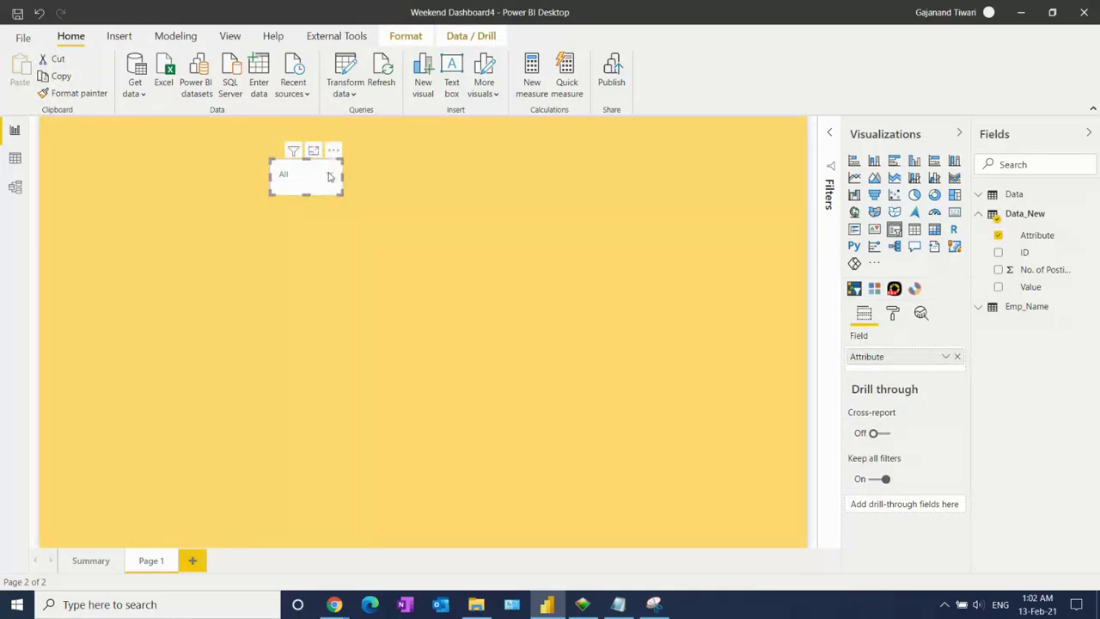
Turn Multi-select with CTRL off and Show 'Select all' on for the Attribute slicer
left_click(330, 174)
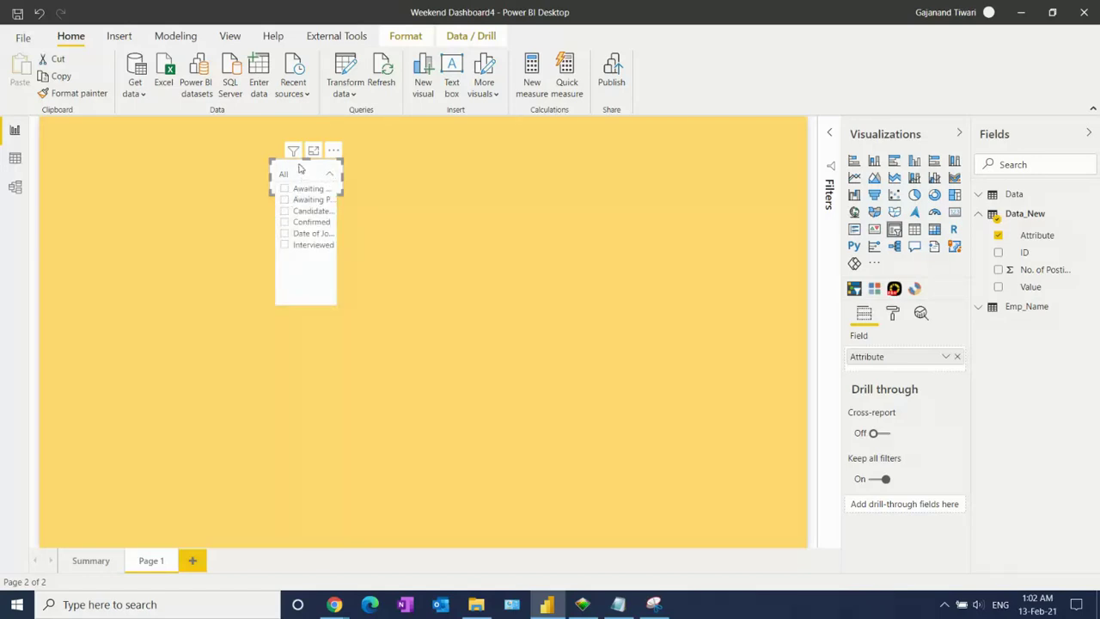
left_click(297, 166)
left_click(893, 315)
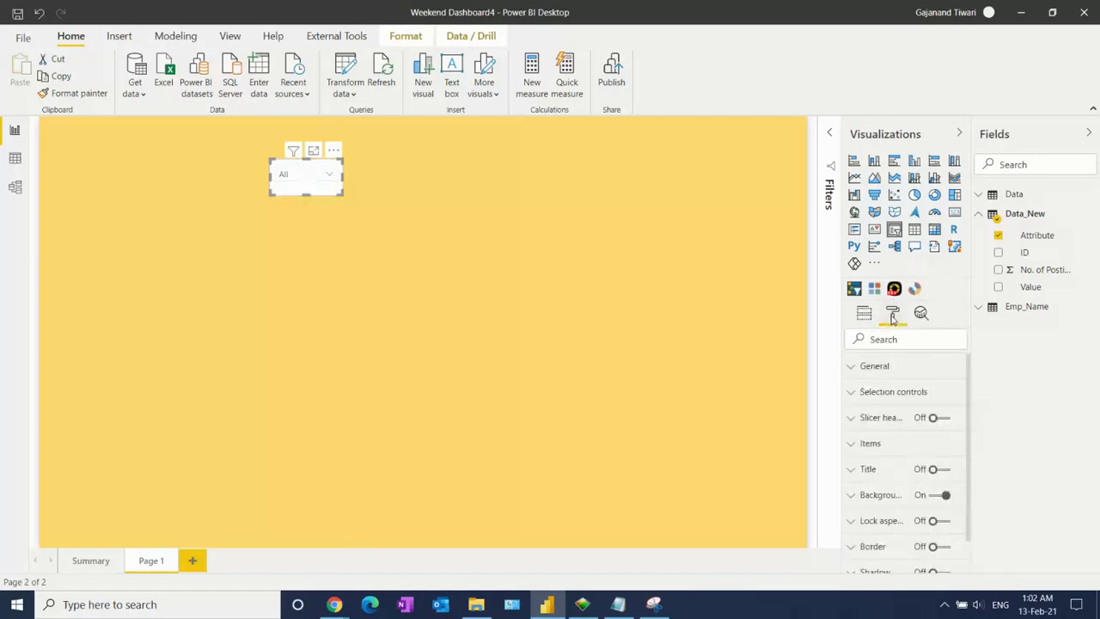
left_click(934, 418)
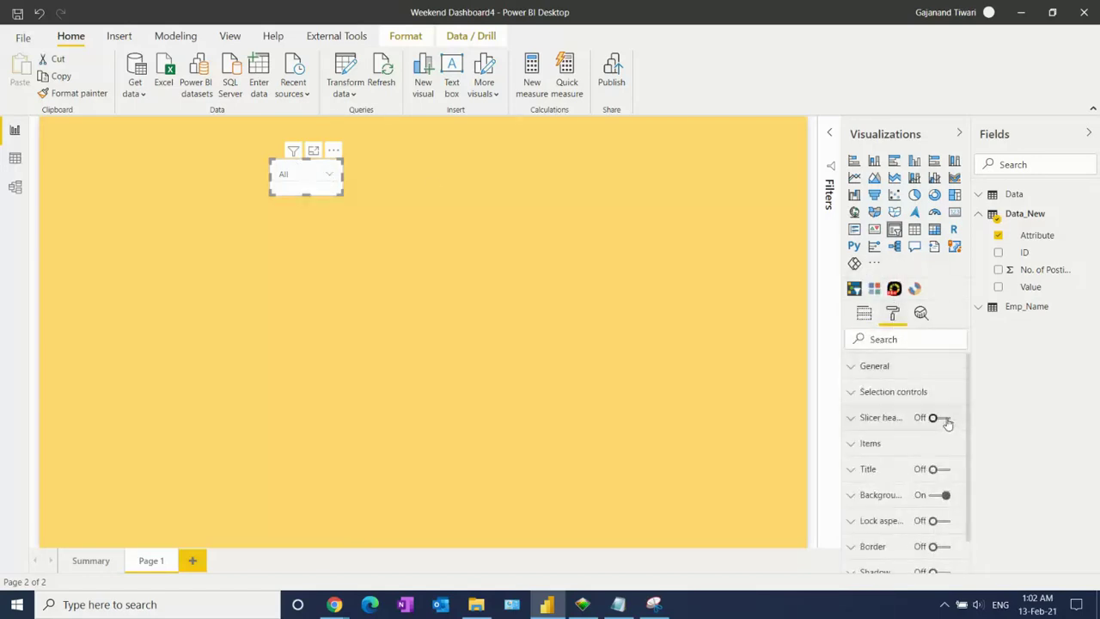
left_click(898, 391)
left_click(891, 489)
left_click(892, 543)
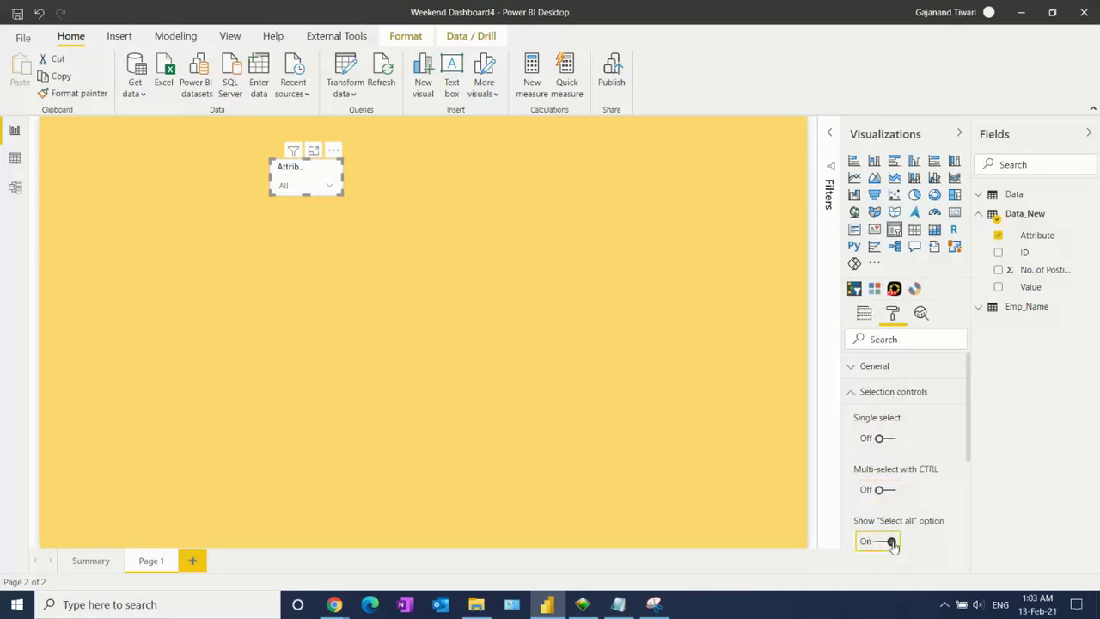
left_click(329, 186)
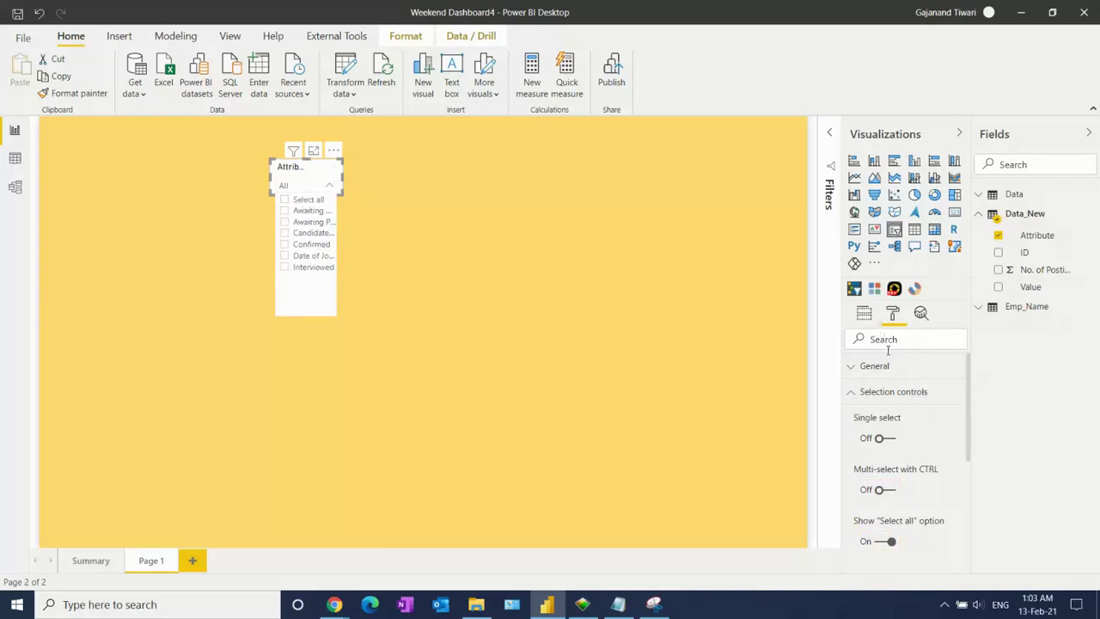
left_click(850, 392)
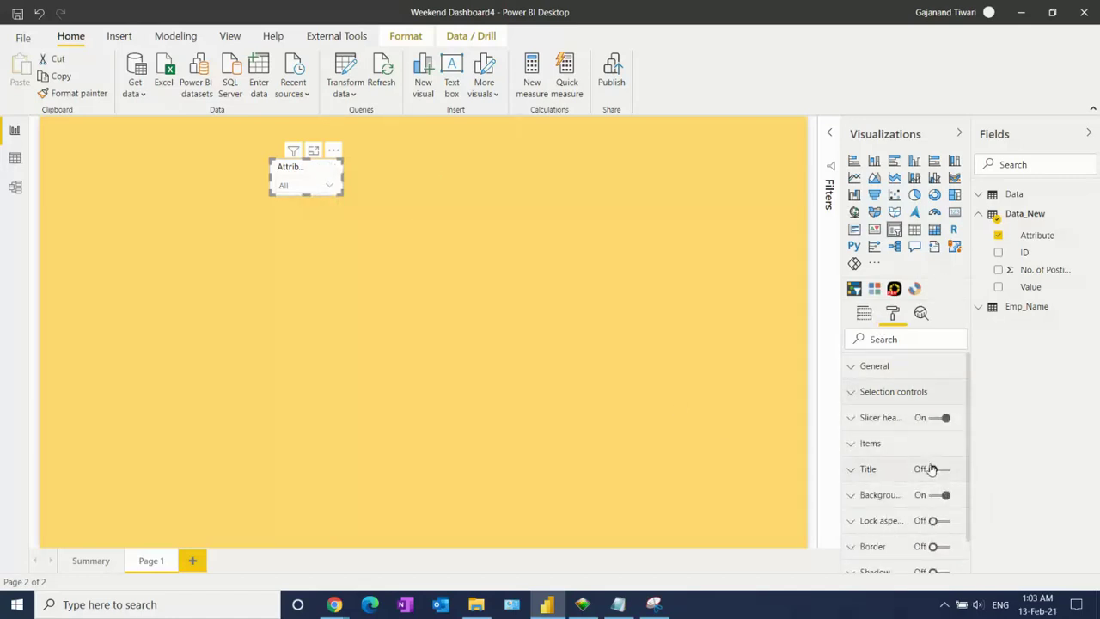
Hide the slicer header again, then copy and paste a duplicate of the slicer
left_click(939, 418)
left_click(396, 276)
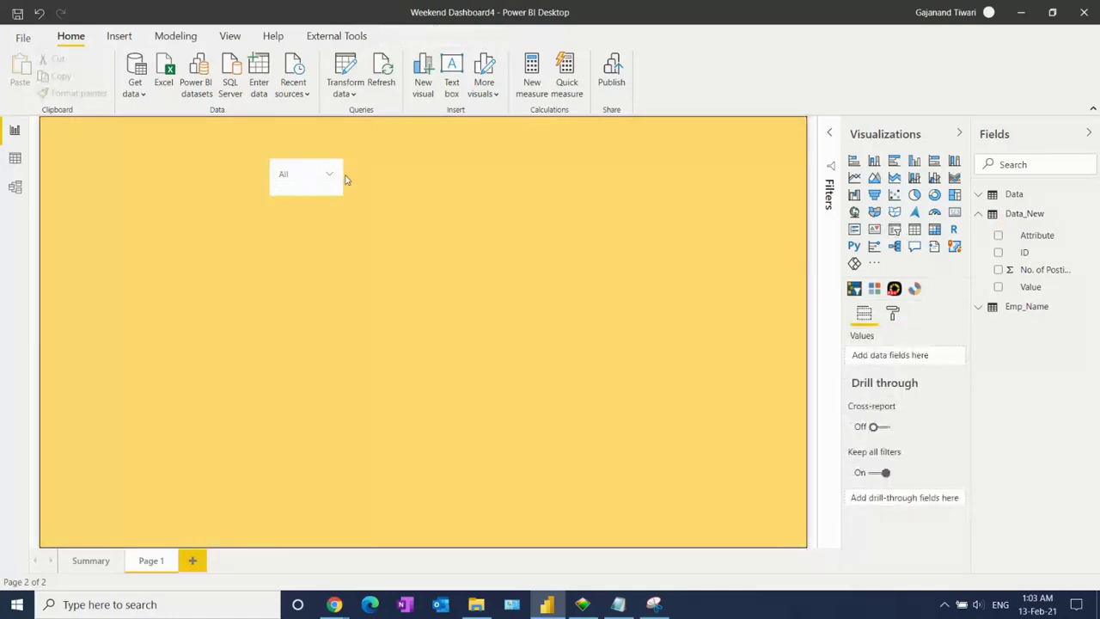
left_click(307, 192)
key("ctrl+c")
key("ctrl+v")
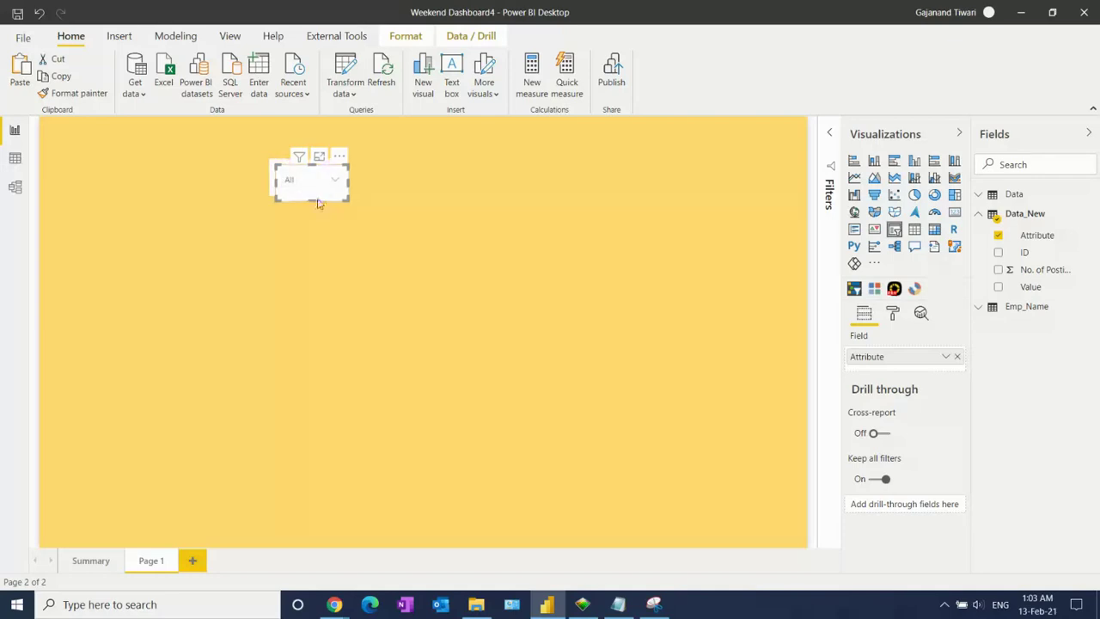
Delete both Attribute slicers from Page 1 and switch to the Summary page
left_click_drag(319, 196, 335, 296)
left_click(302, 192)
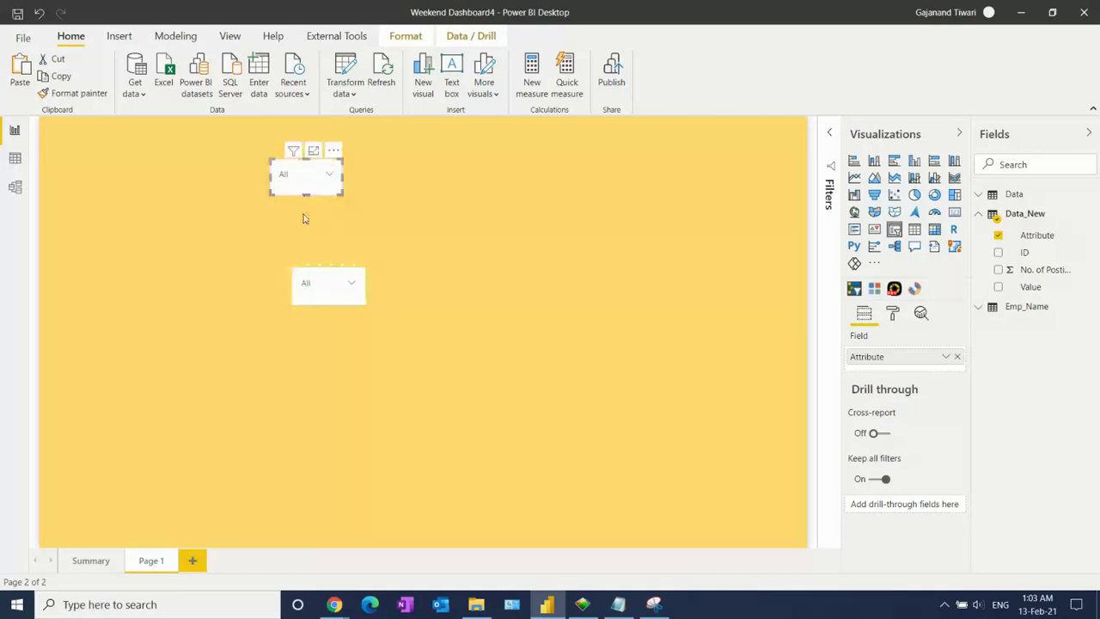
left_click(309, 275)
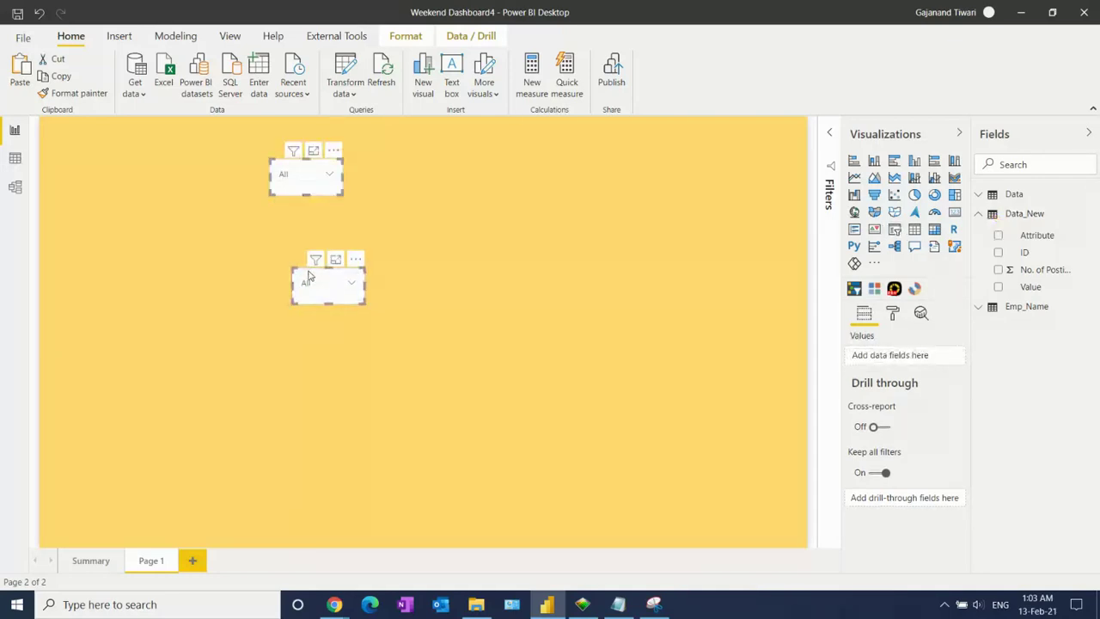
key("Delete")
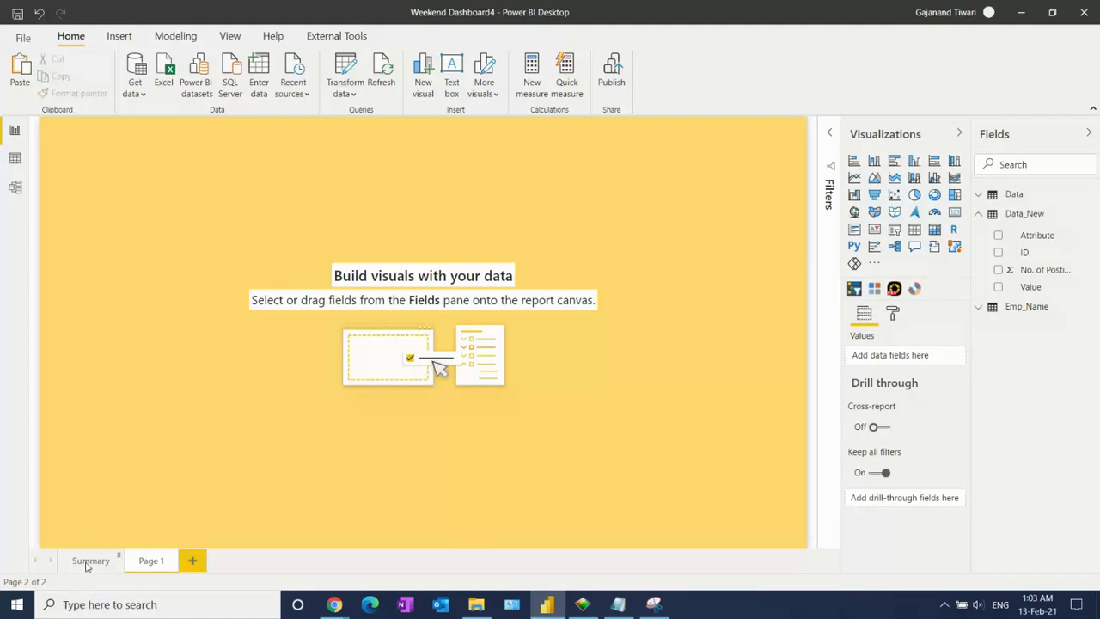
left_click(86, 563)
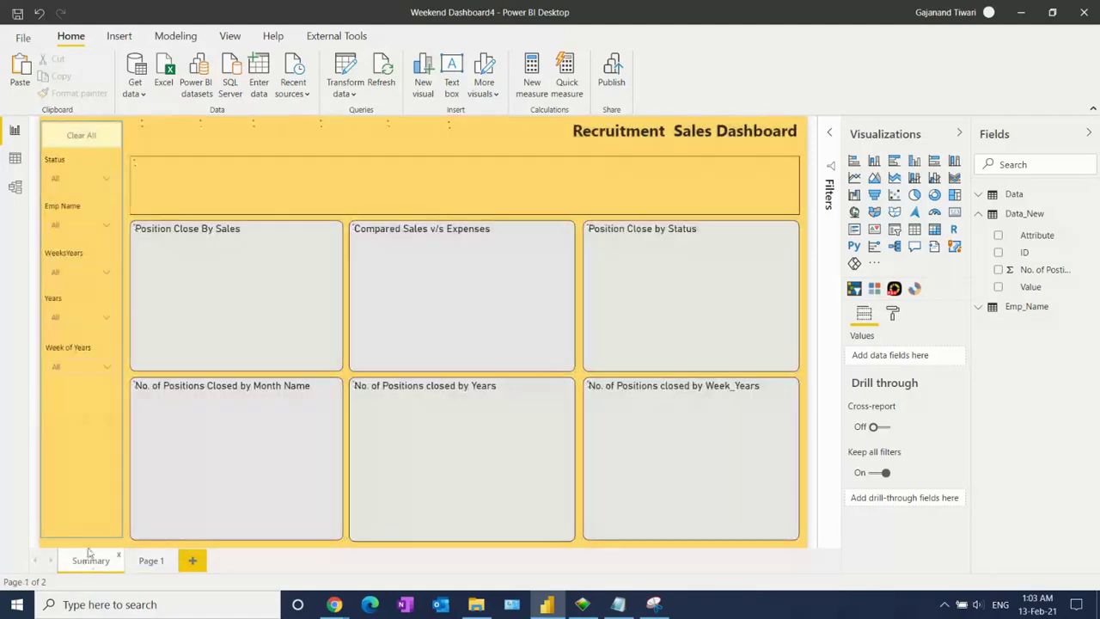
Copy the Summary page's tall yellow left panel shape and paste it onto Page 1
left_click(81, 490)
key("ctrl+v")
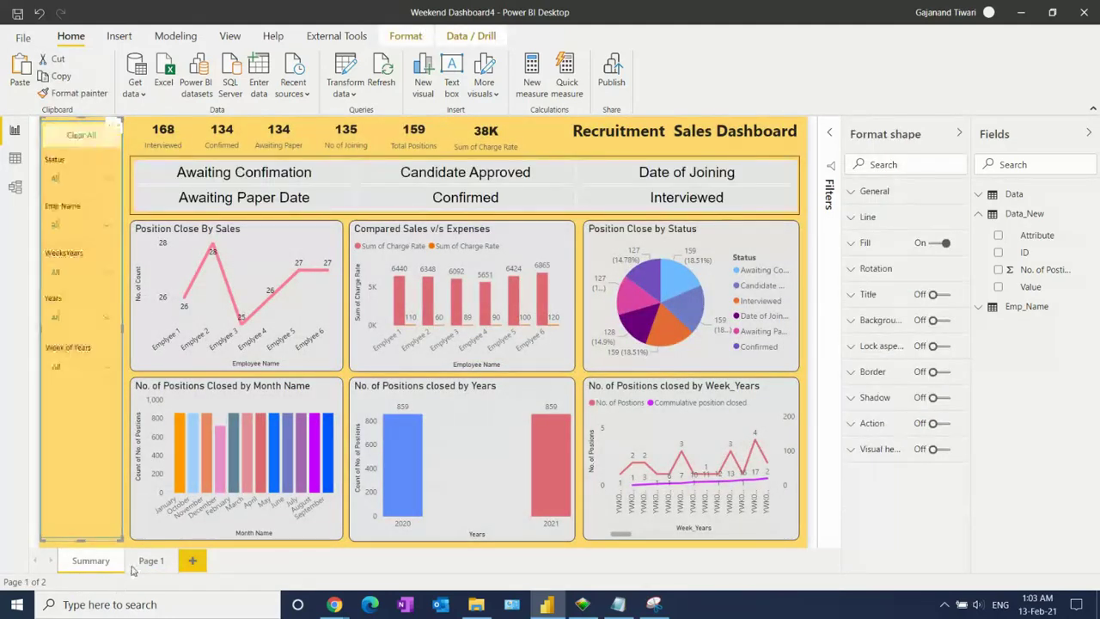
left_click(152, 560)
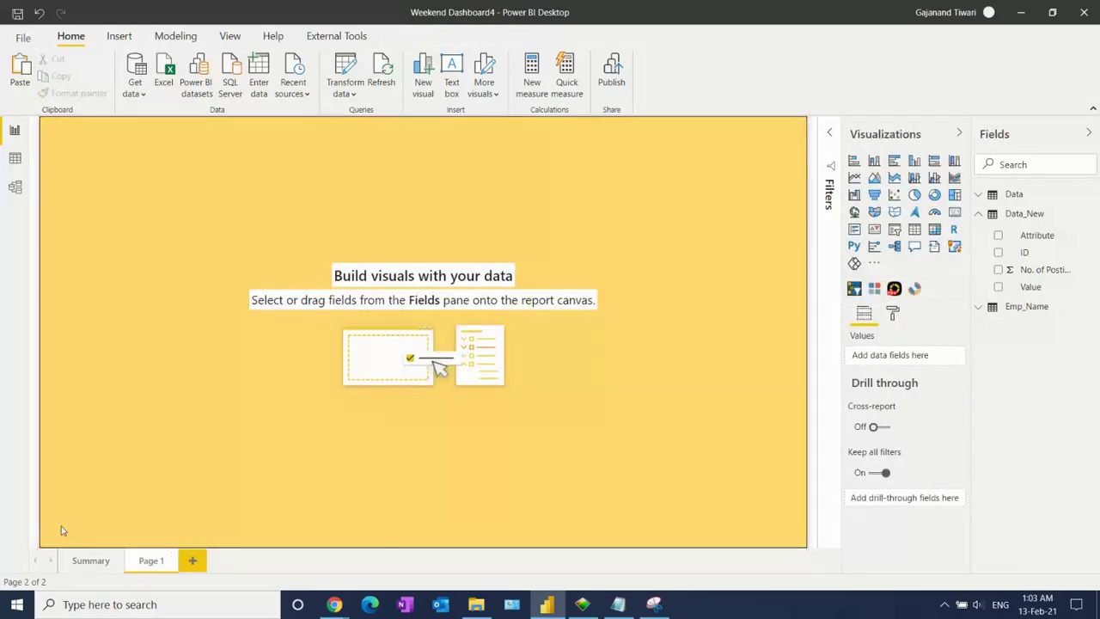
key("ctrl+v")
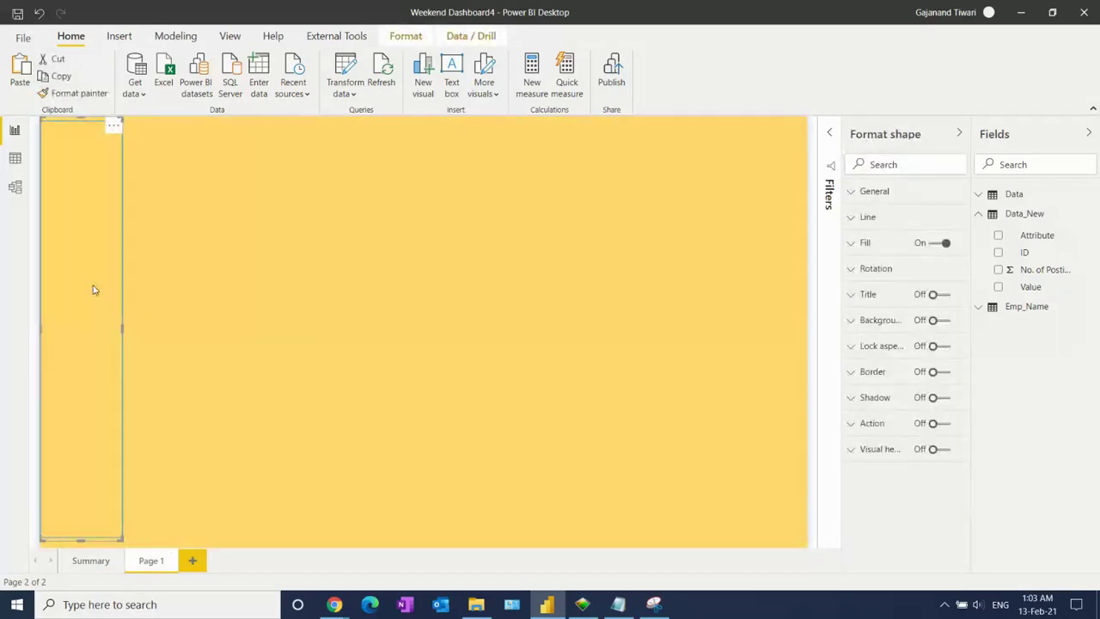
left_click(484, 263)
left_click(121, 266)
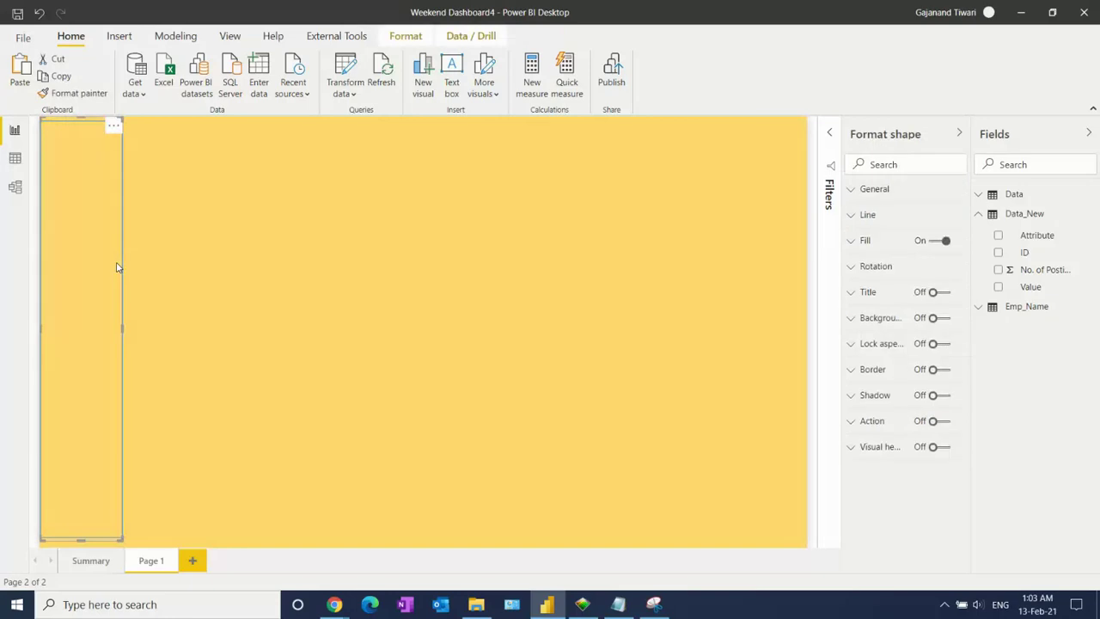
left_click(118, 36)
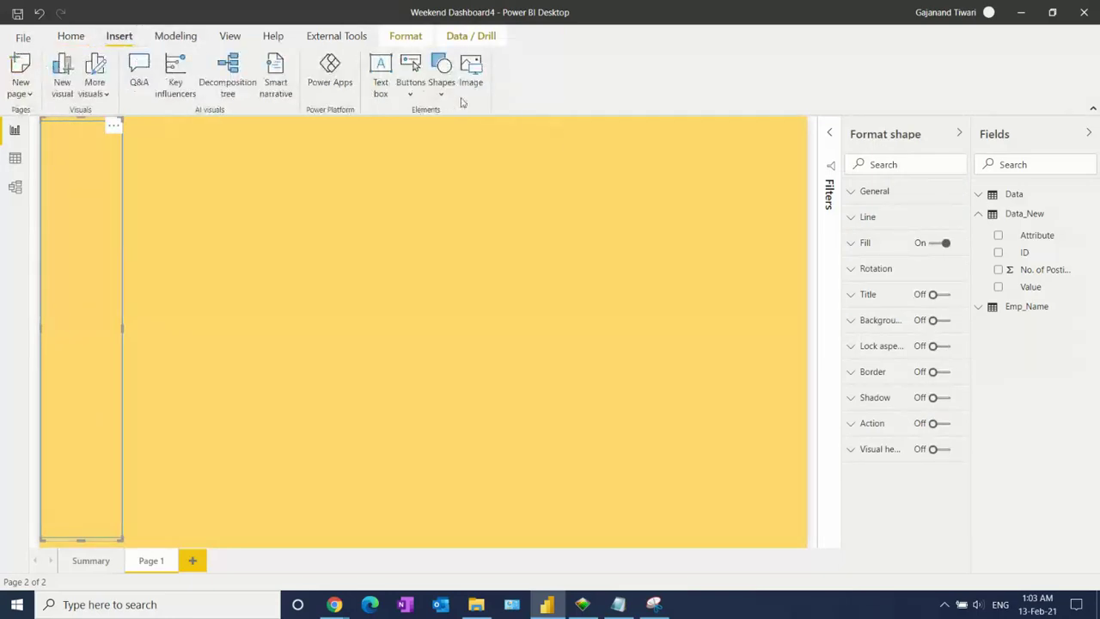
left_click(422, 178)
left_click(442, 86)
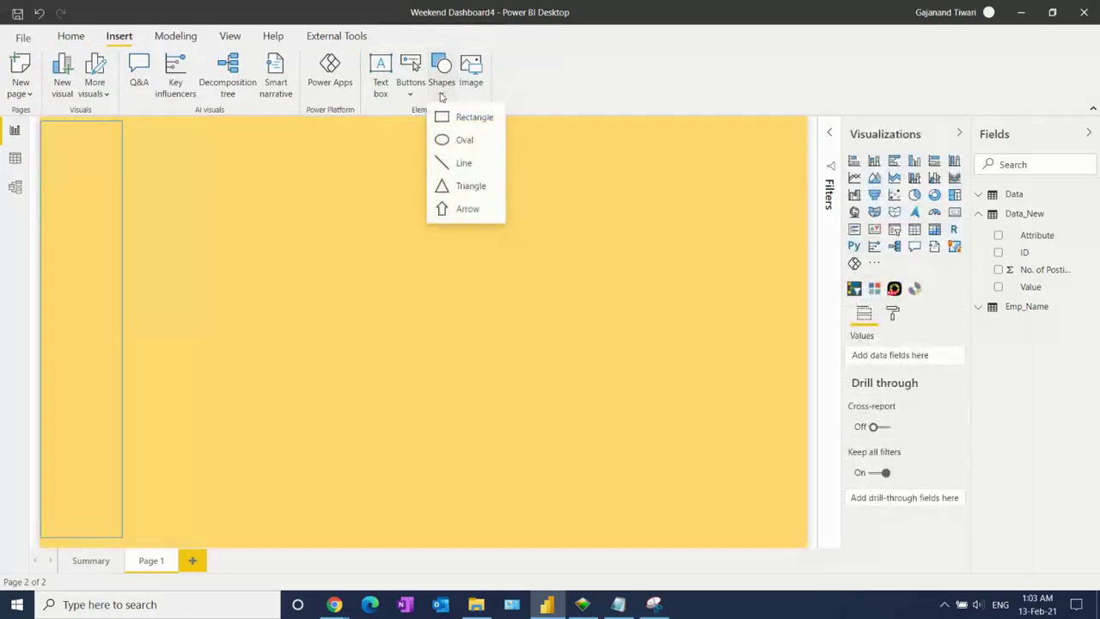
left_click(456, 125)
left_click_drag(229, 238, 393, 236)
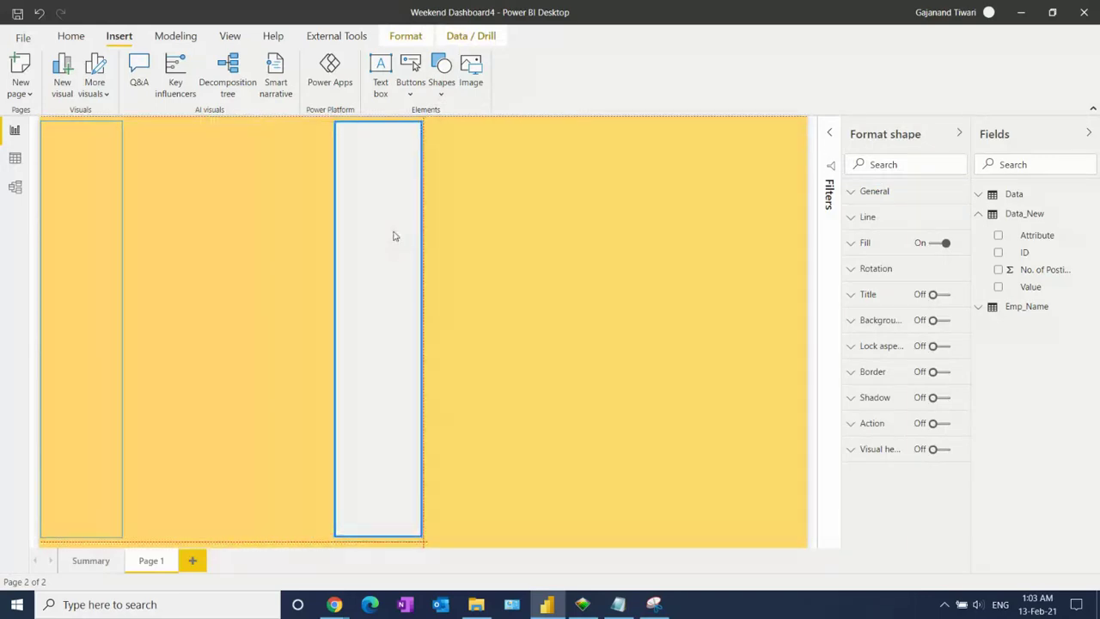
left_click(940, 243)
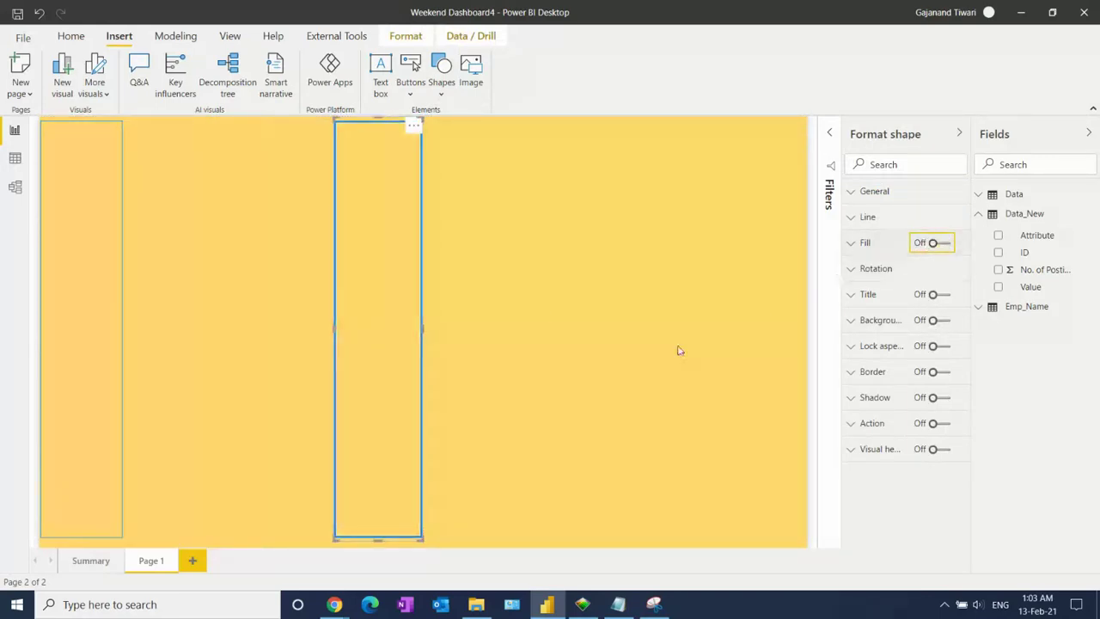
left_click(592, 381)
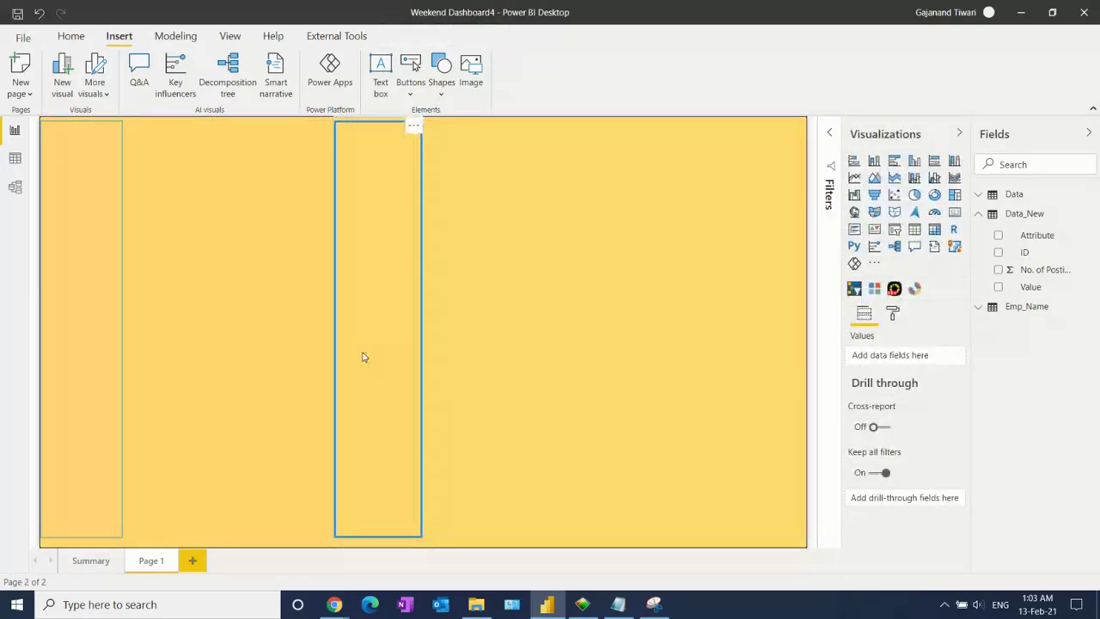
left_click(406, 345)
left_click_drag(422, 328, 500, 328)
key("Delete")
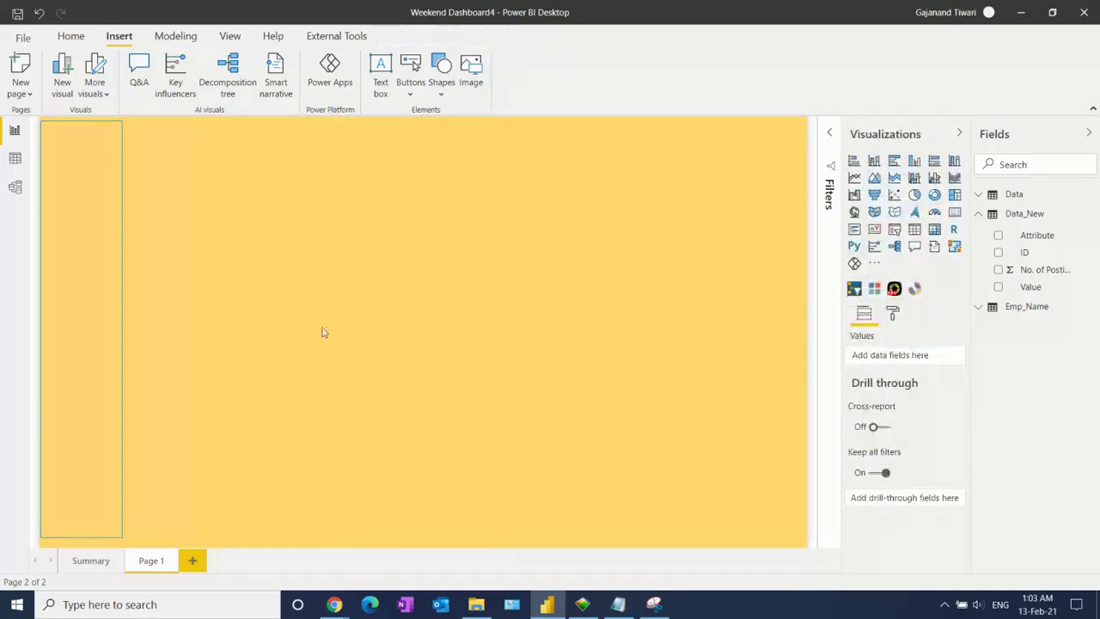
left_click(95, 527)
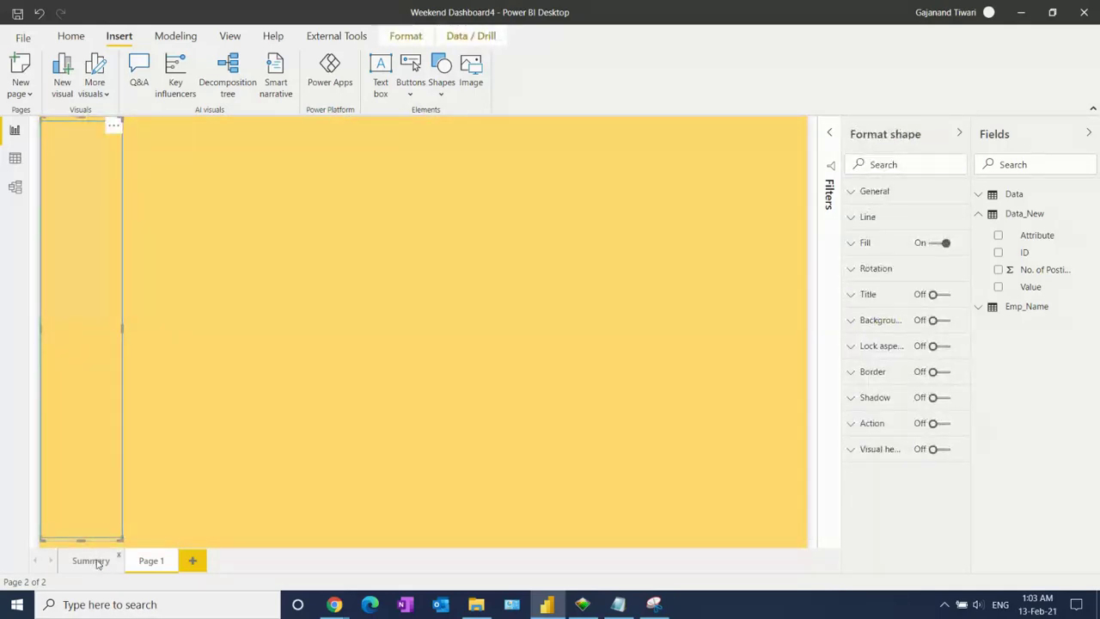
Copy the five Summary slicers onto Page 1's left panel rectangle, choosing Sync with the originals
left_click(93, 562)
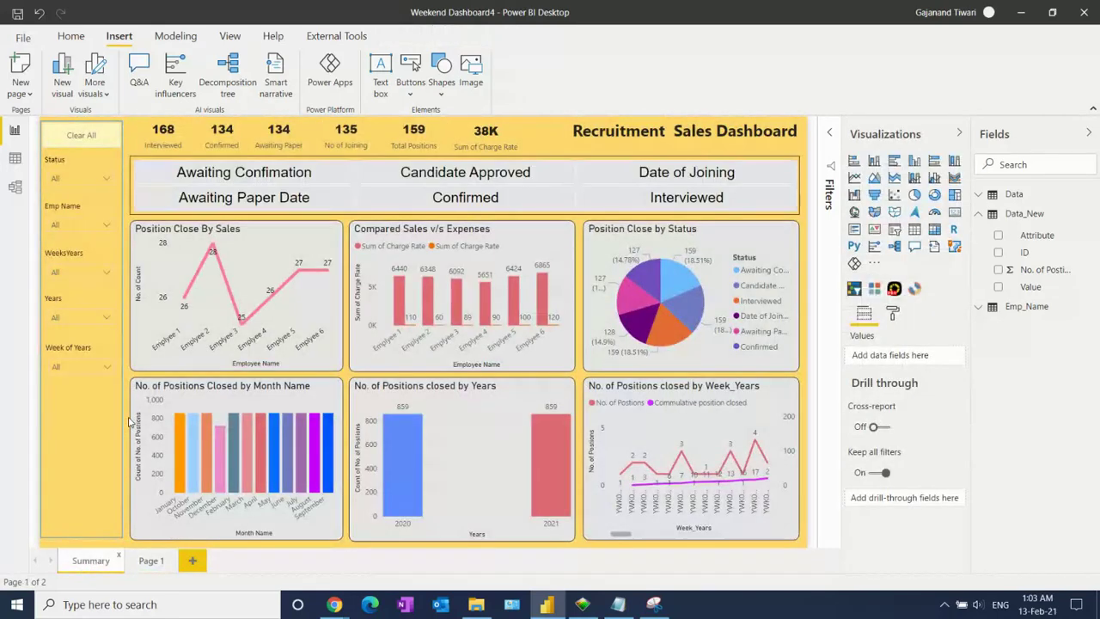
left_click(98, 368)
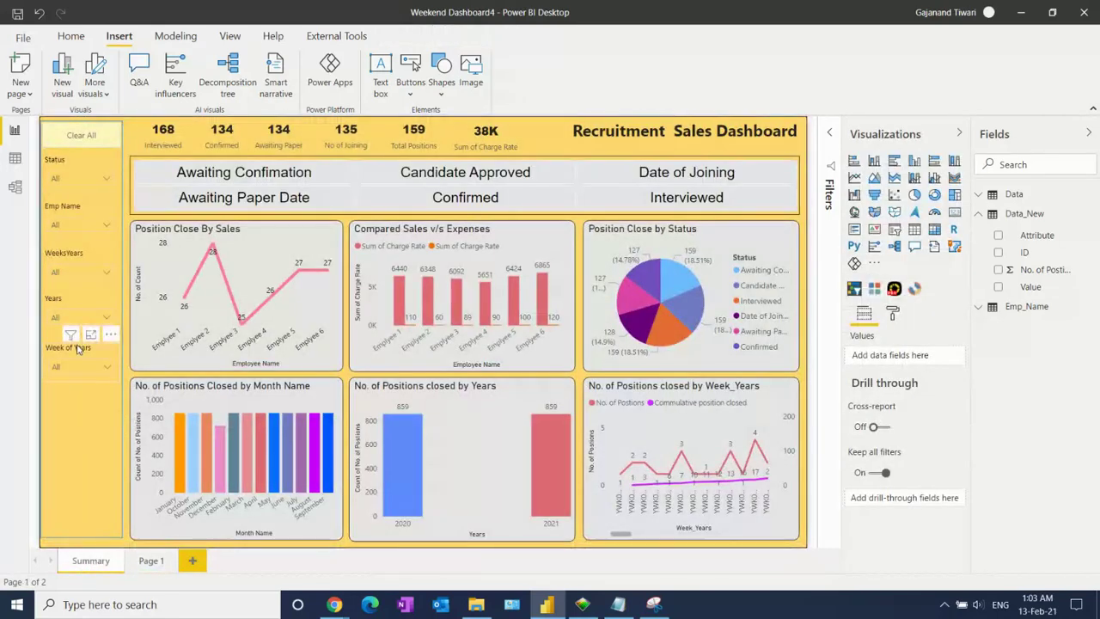
left_click(68, 300, "ctrl")
left_click(61, 260, "ctrl")
left_click(50, 213, "ctrl")
left_click(56, 162, "ctrl")
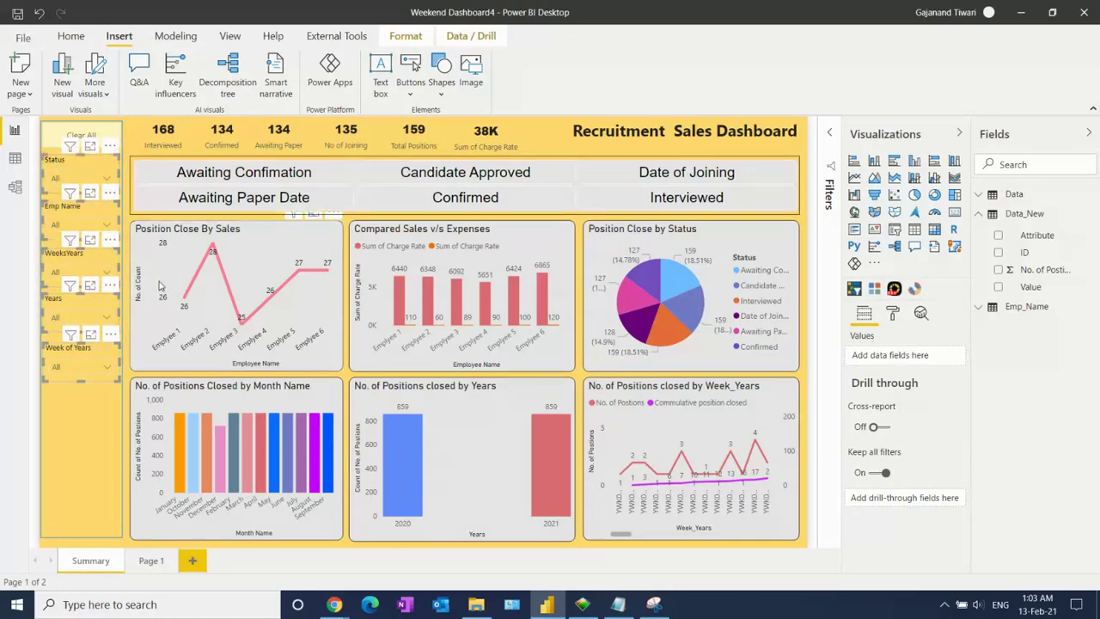
left_click(152, 560)
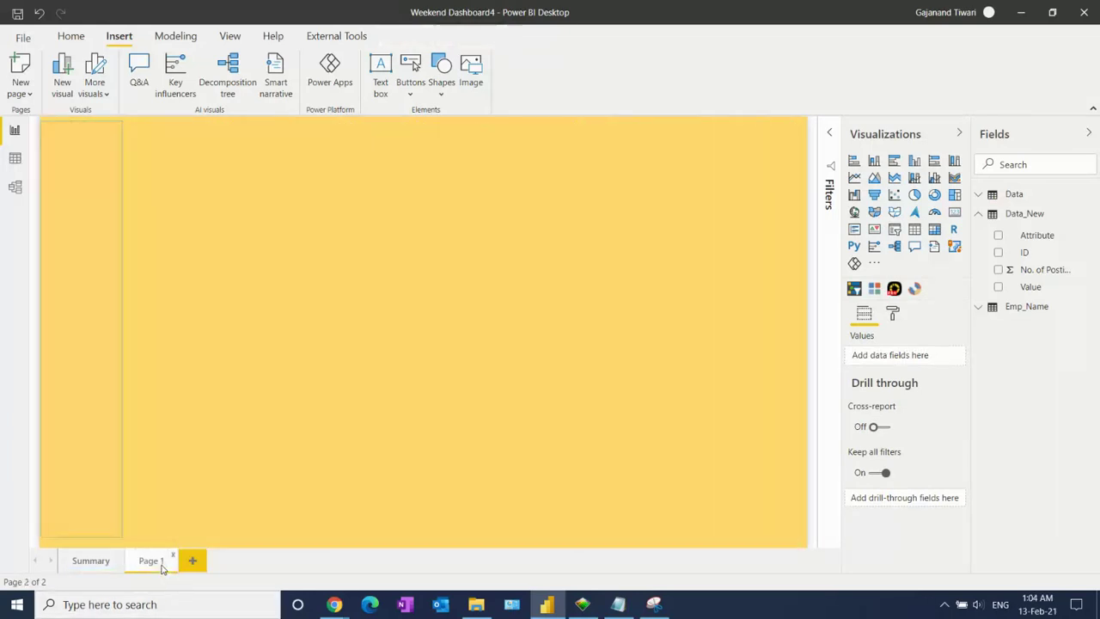
left_click(72, 221)
key("ctrl+v")
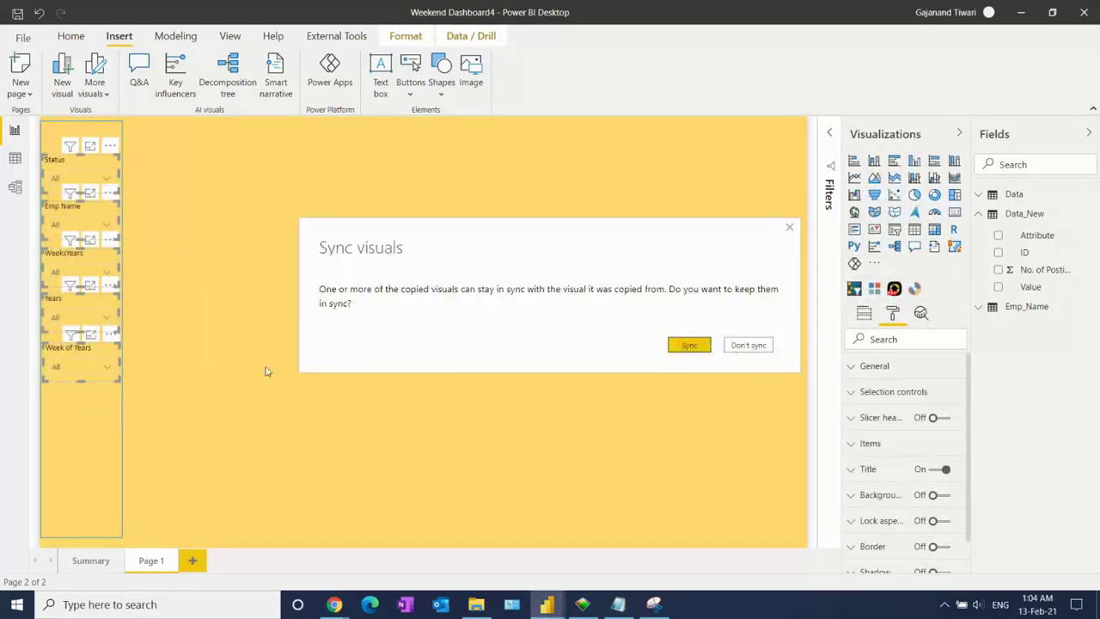
left_click(689, 346)
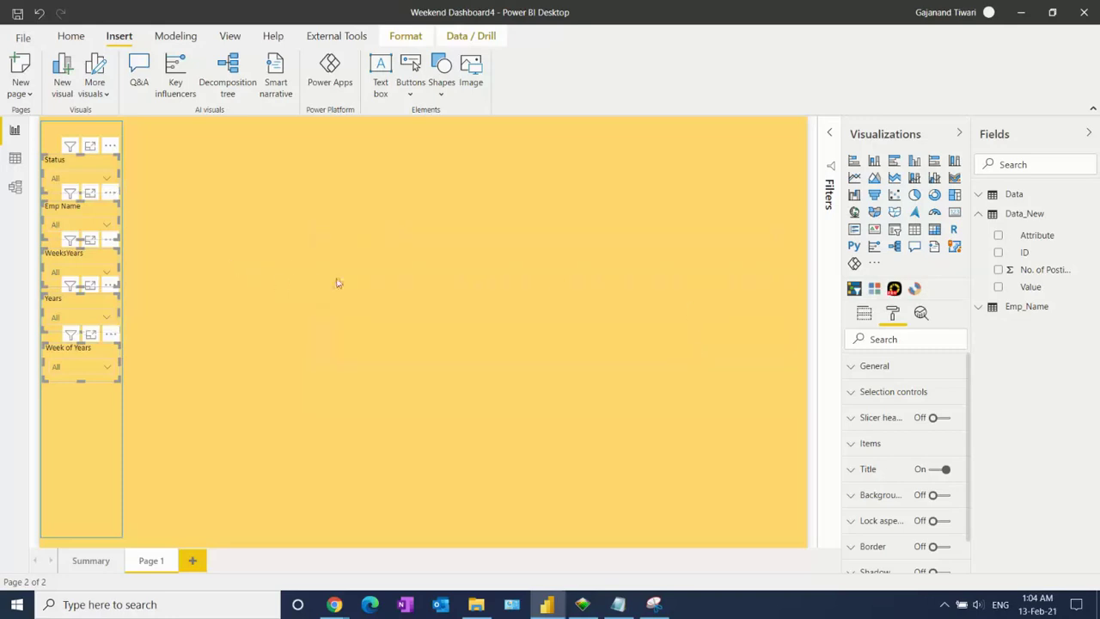
left_click(336, 282)
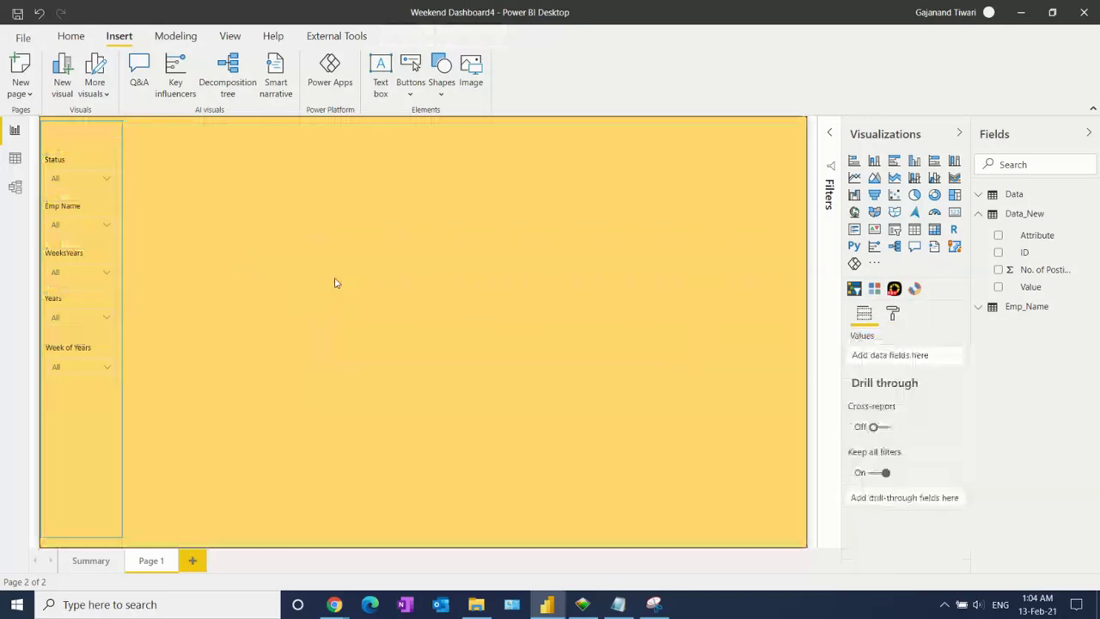
Insert a blank button above the slicers on Page 1 and widen it
left_click(411, 84)
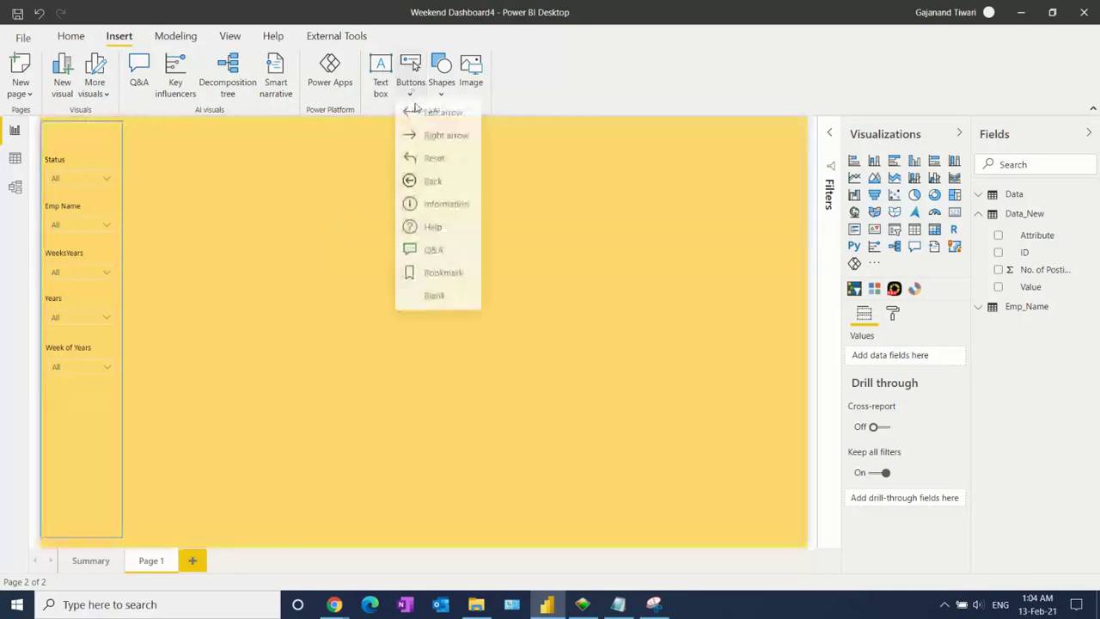
left_click(435, 300)
left_click_drag(103, 136, 76, 140)
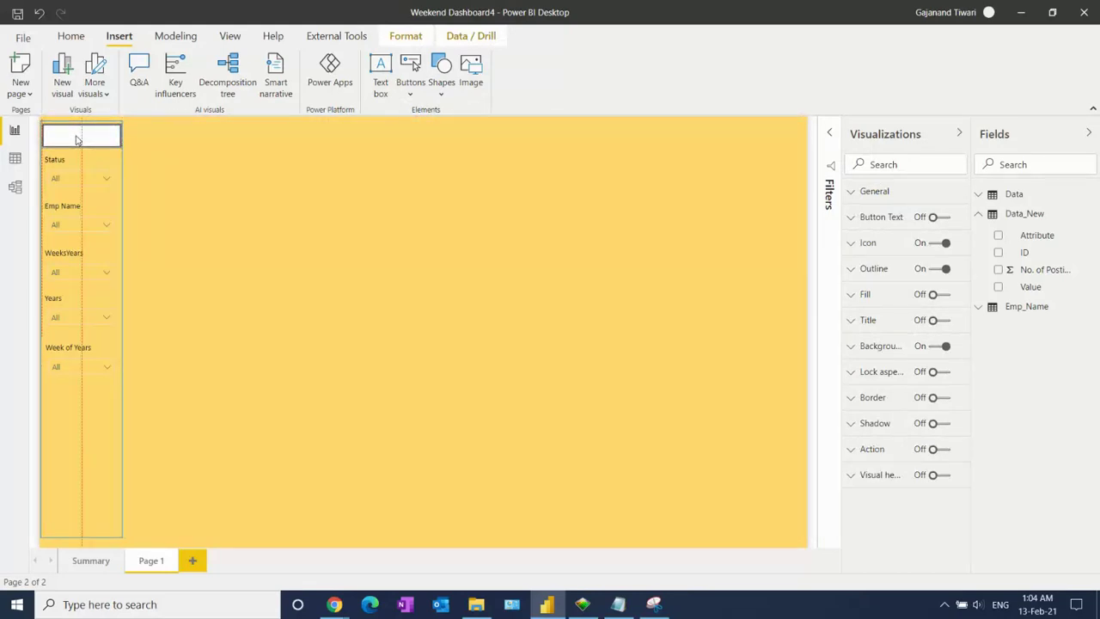
Turn on the button text, label it 'Clear All', and insert an empty text box beside it
left_click(935, 220)
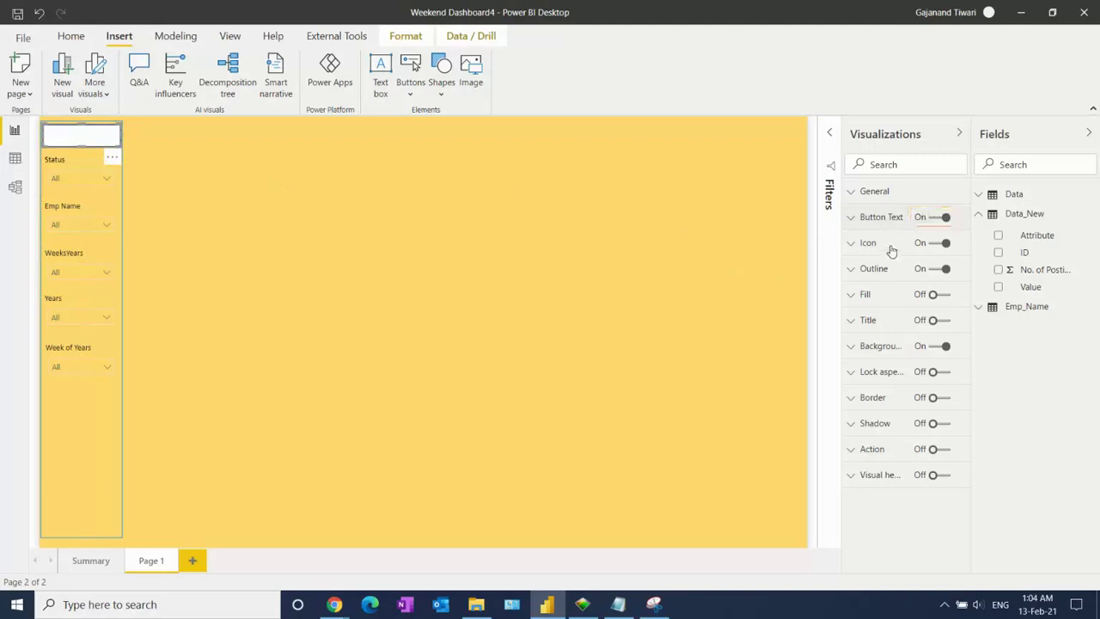
left_click(860, 223)
left_click(895, 284)
type("Clear All")
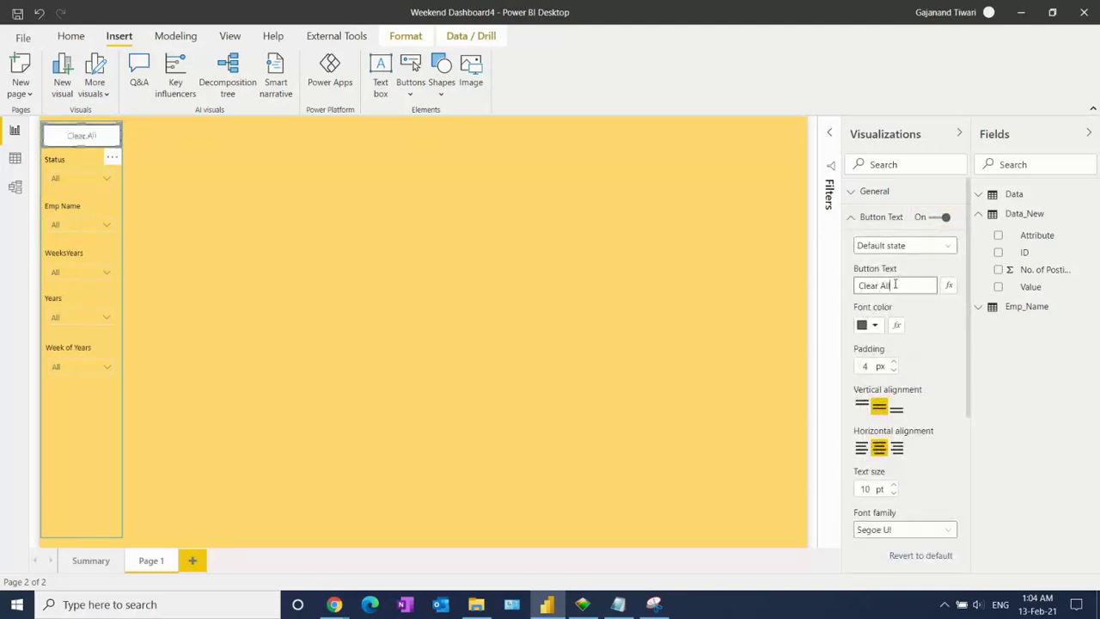
left_click(551, 323)
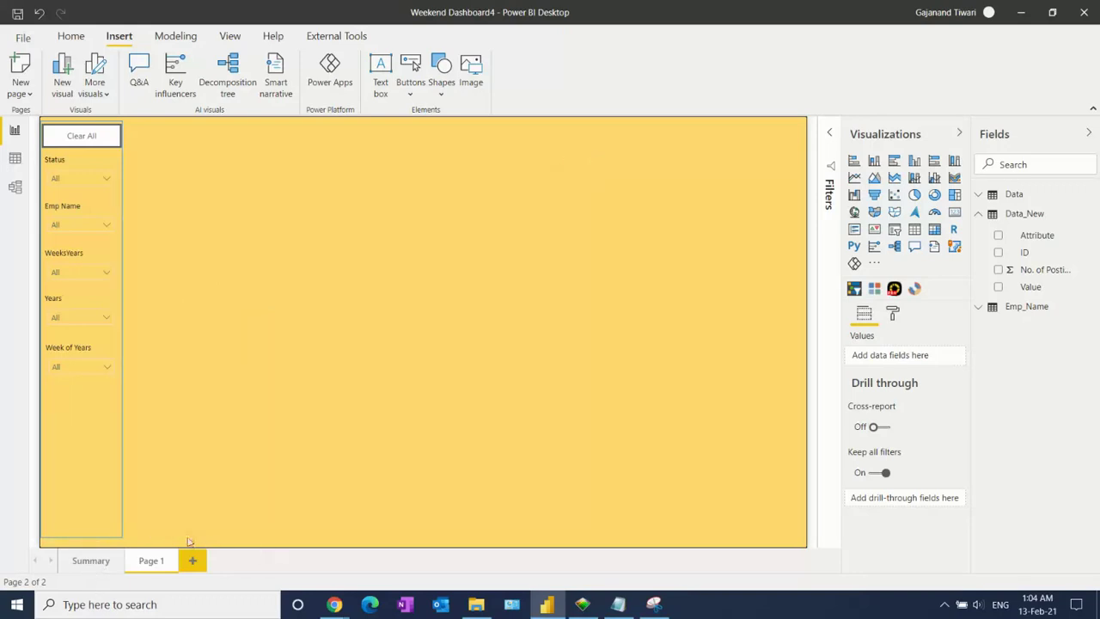
left_click(379, 75)
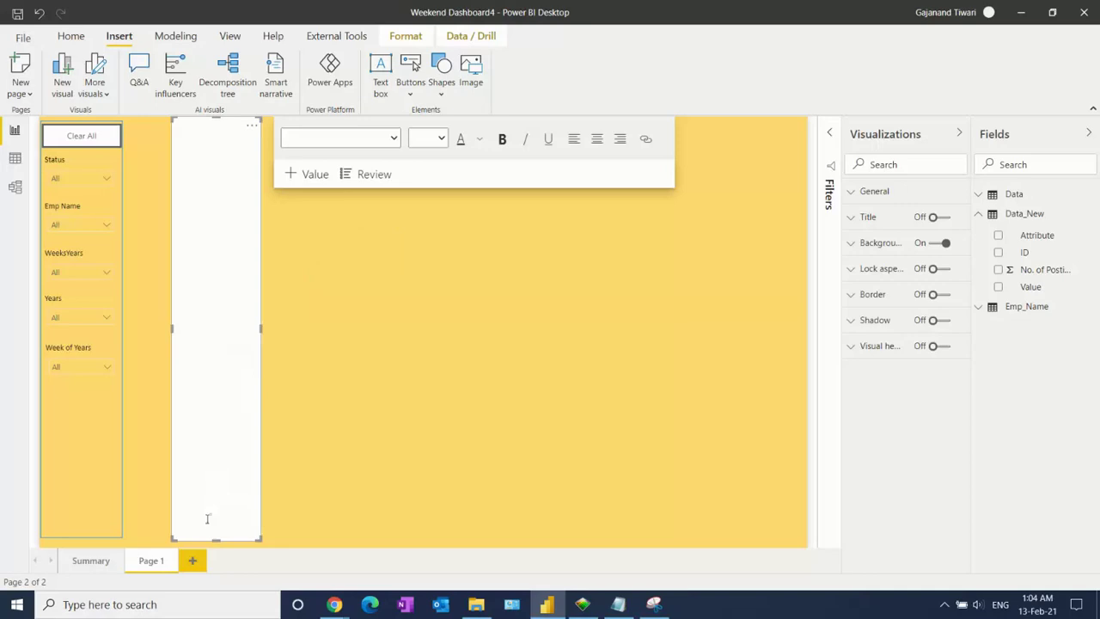
left_click_drag(219, 540, 236, 174)
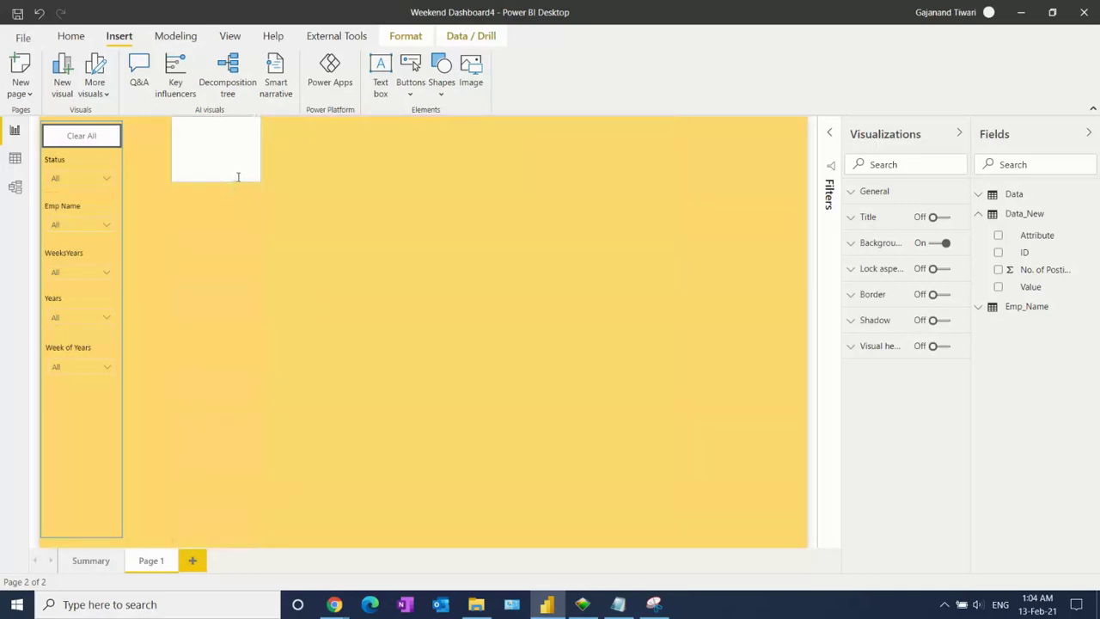
left_click(557, 153)
left_click_drag(557, 153, 827, 147)
left_click_drag(173, 178, 609, 151)
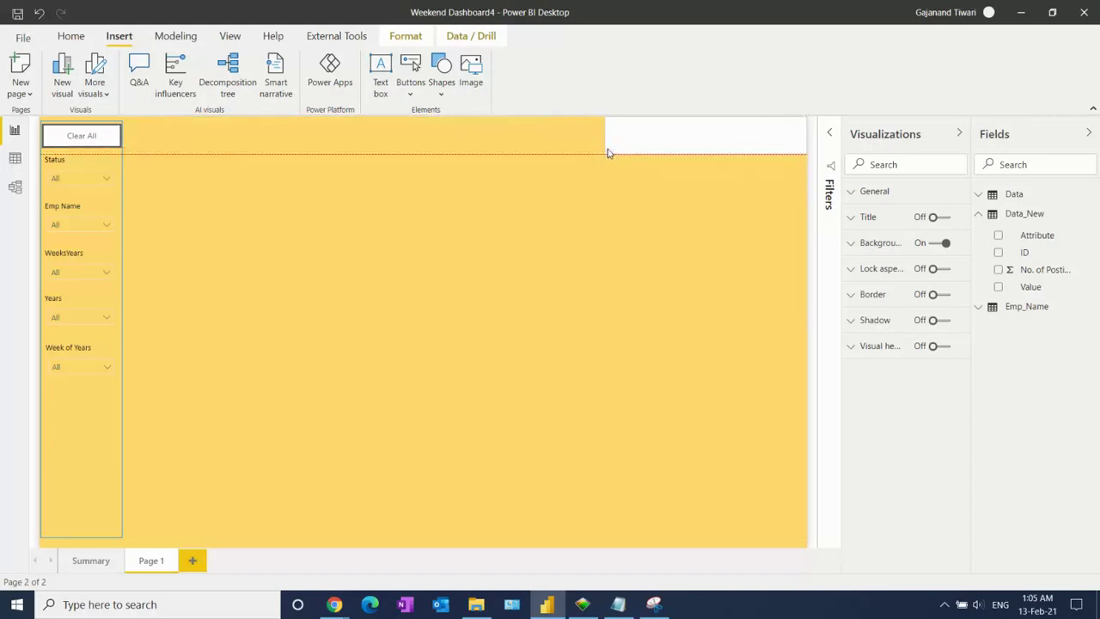
left_click(941, 242)
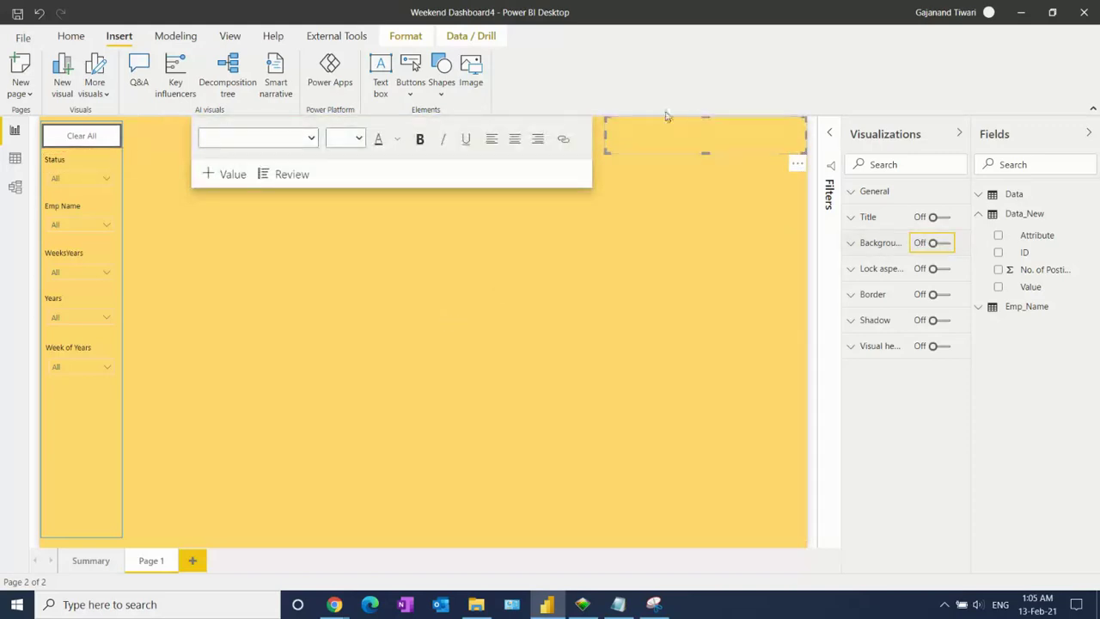
left_click(630, 134)
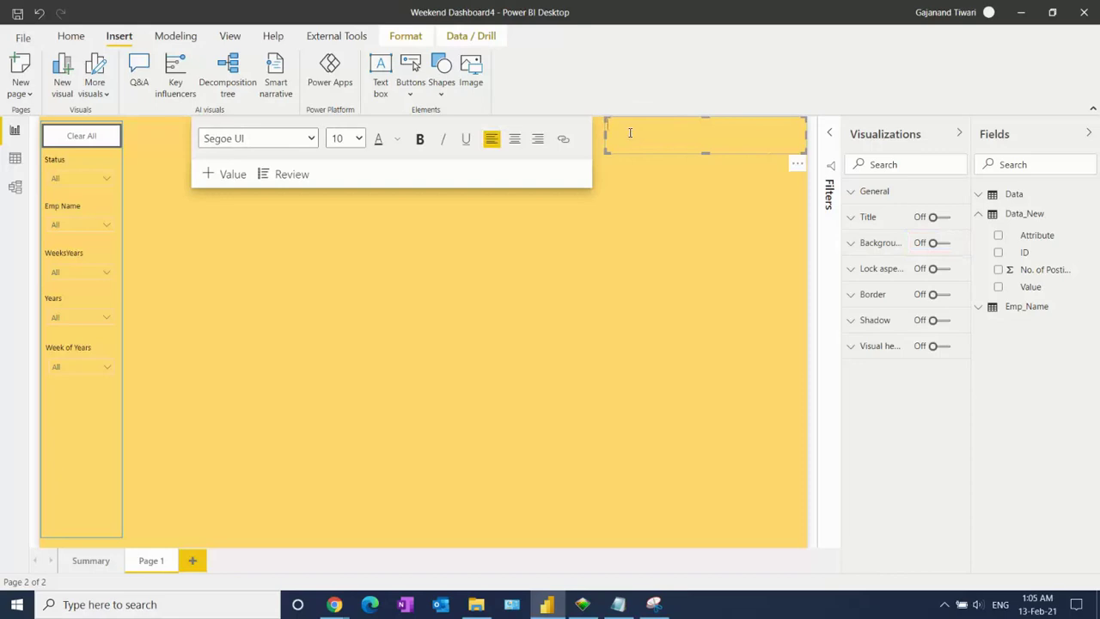
type("Sales Dashboard")
left_click(657, 194)
left_click(667, 149)
key("Delete")
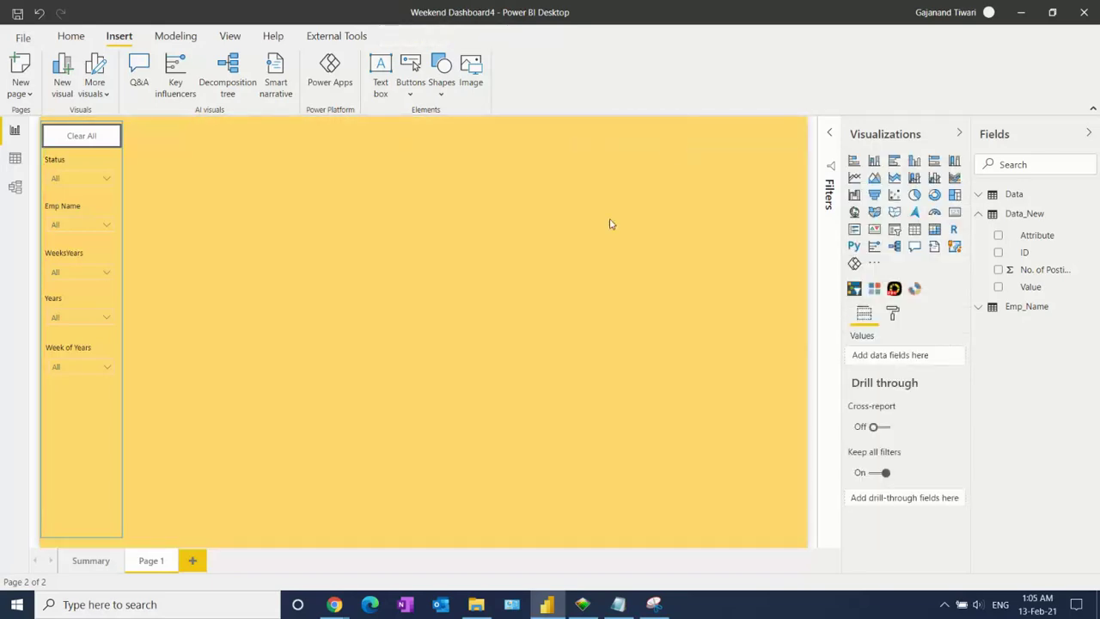
Paste the 'Recruitment Sales Dashboard' title from Summary onto Page 1, then go back to Summary
left_click(67, 559)
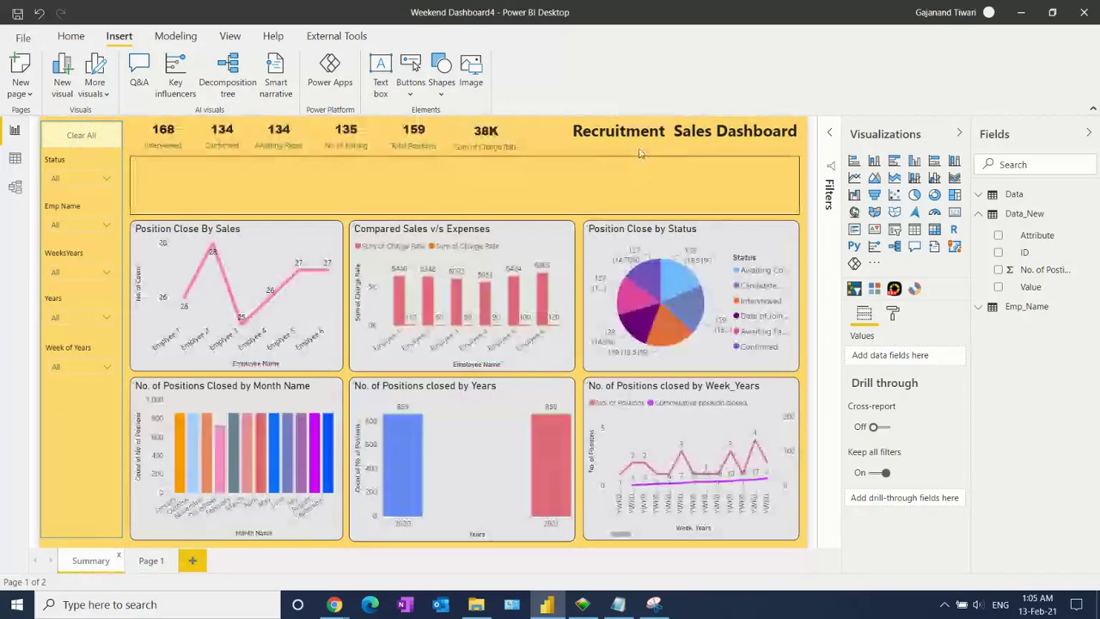
left_click(636, 150)
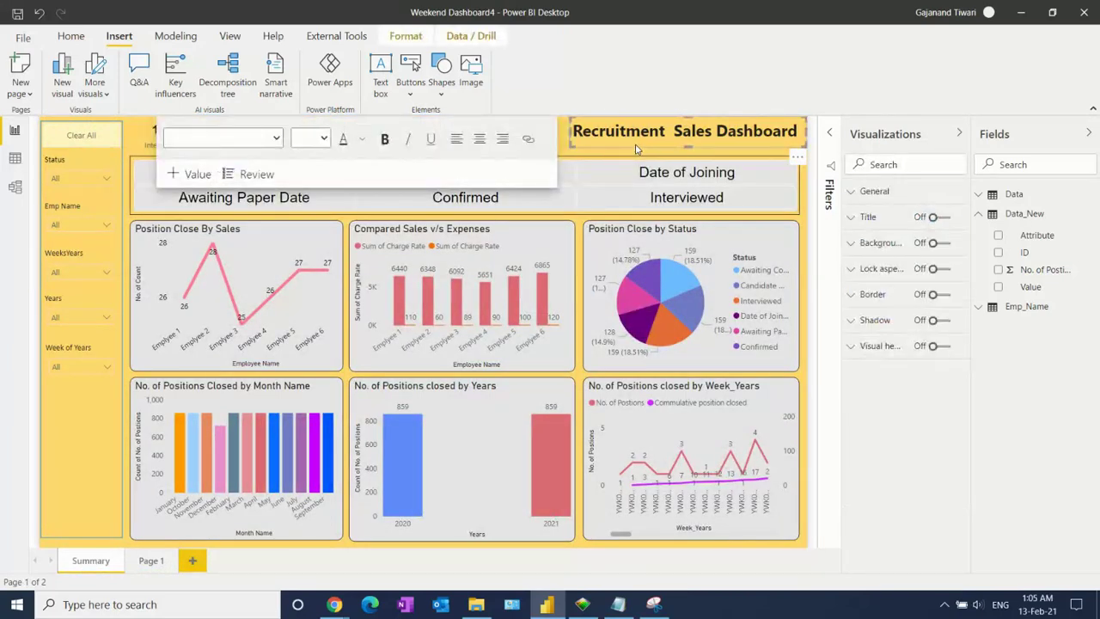
left_click(149, 561)
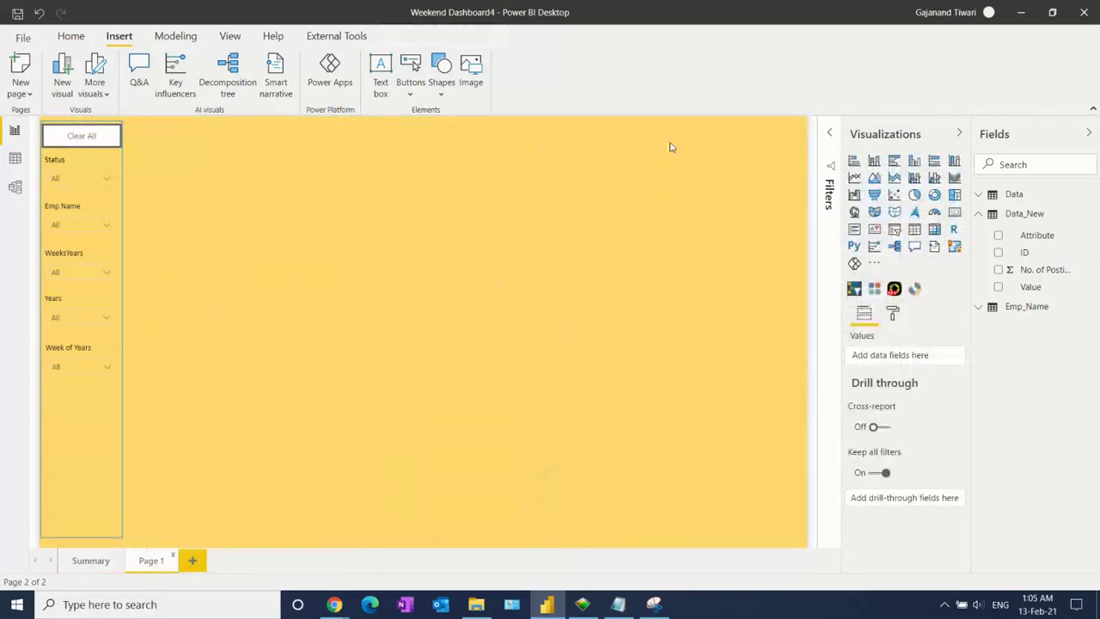
key("ctrl+v")
left_click(653, 203)
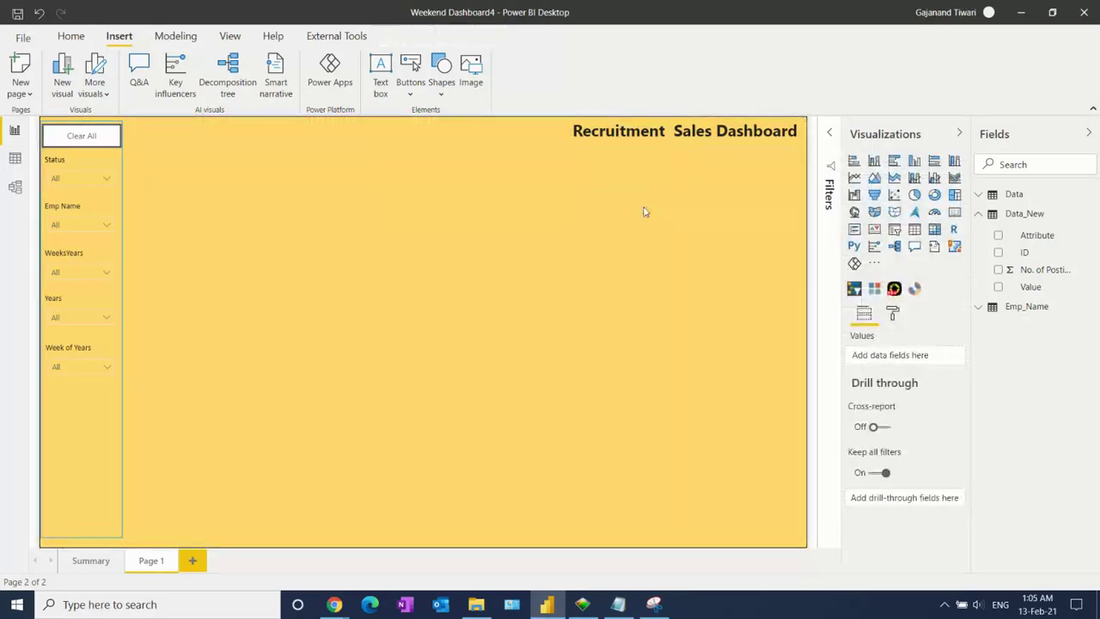
left_click(89, 562)
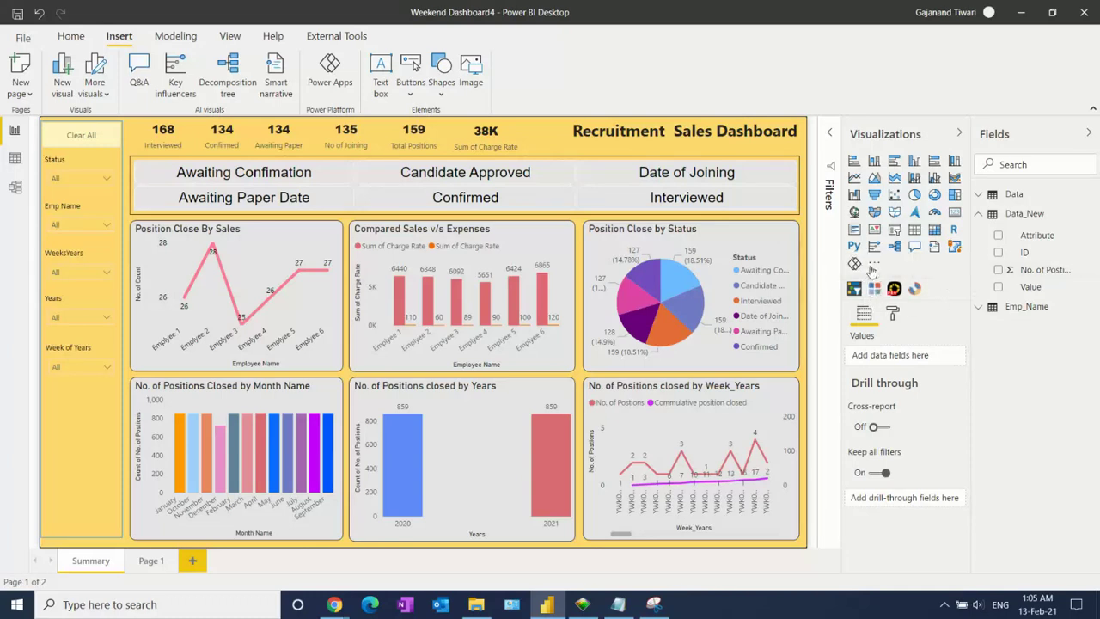
left_click(874, 267)
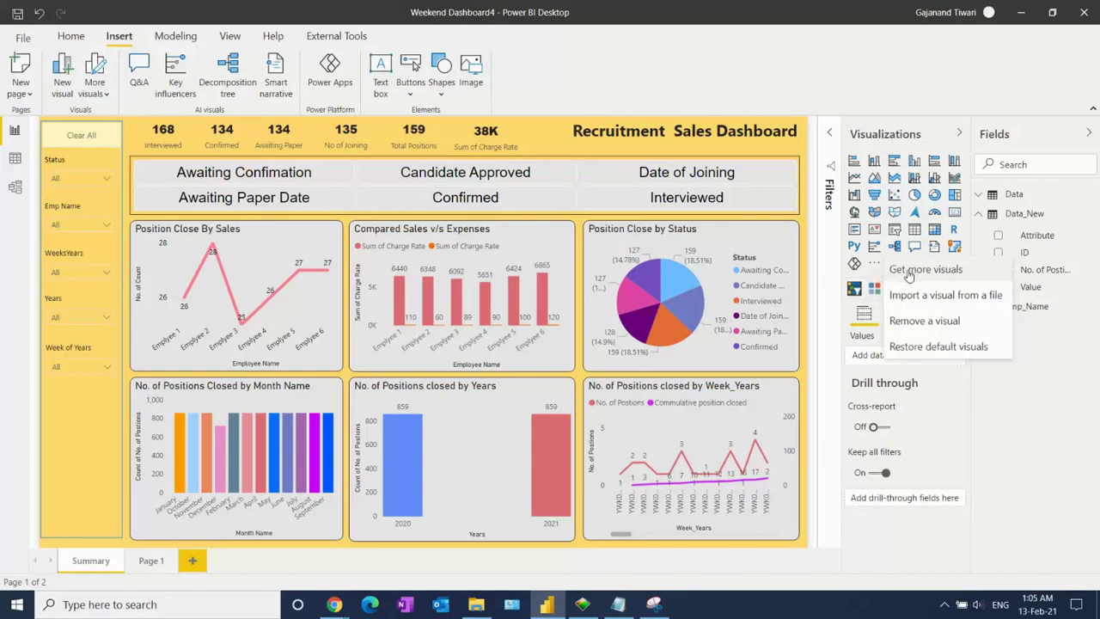
left_click(909, 271)
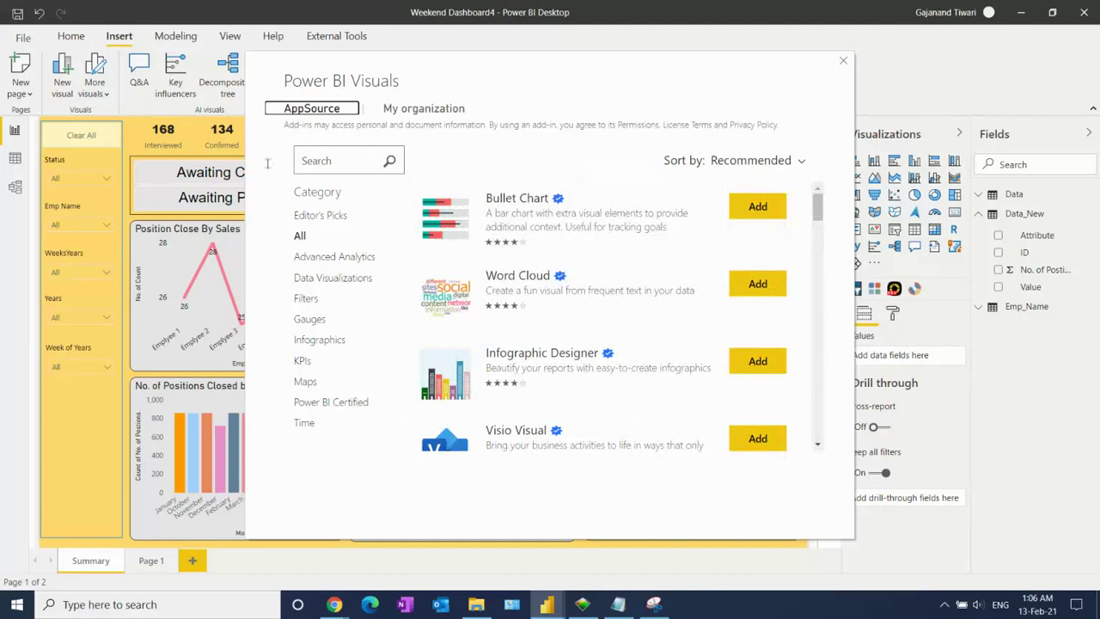
left_click(338, 160)
type("Slicer")
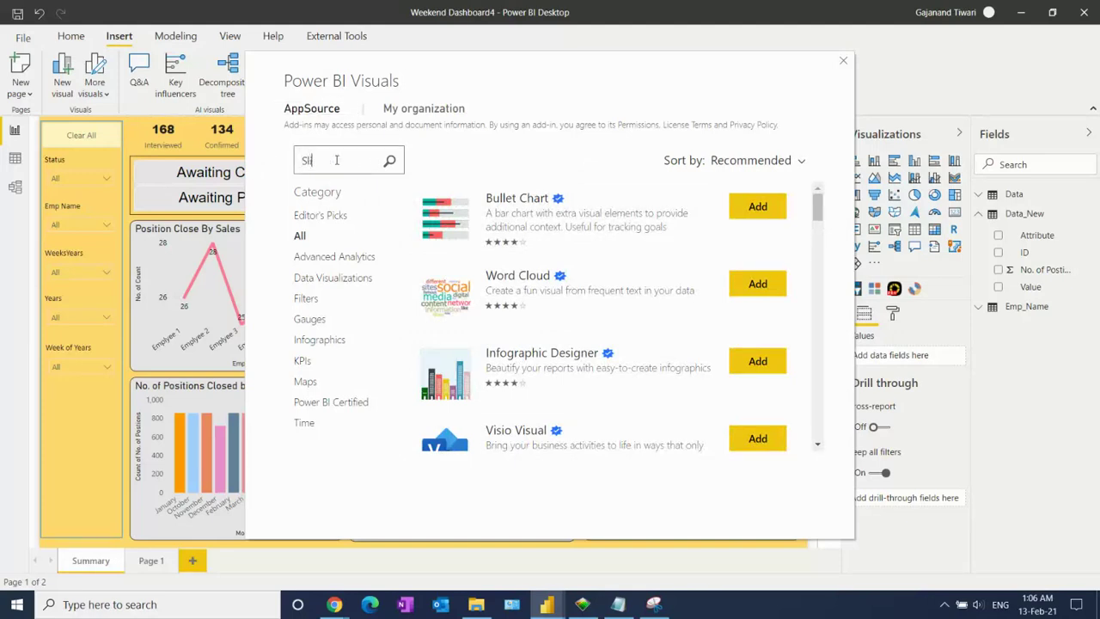
left_click(390, 161)
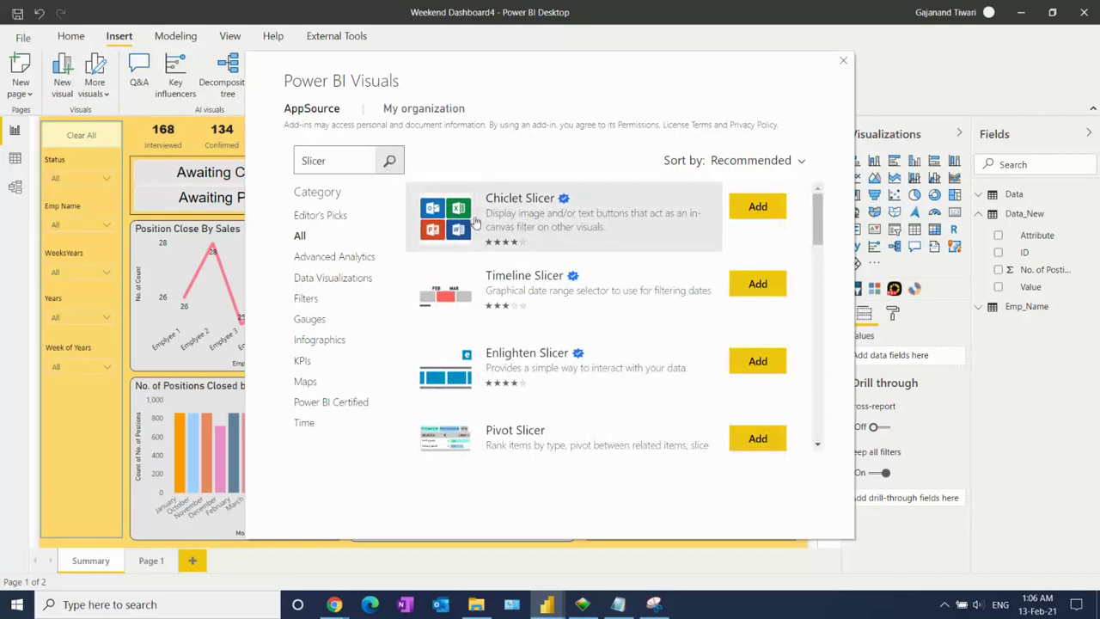
left_click(843, 61)
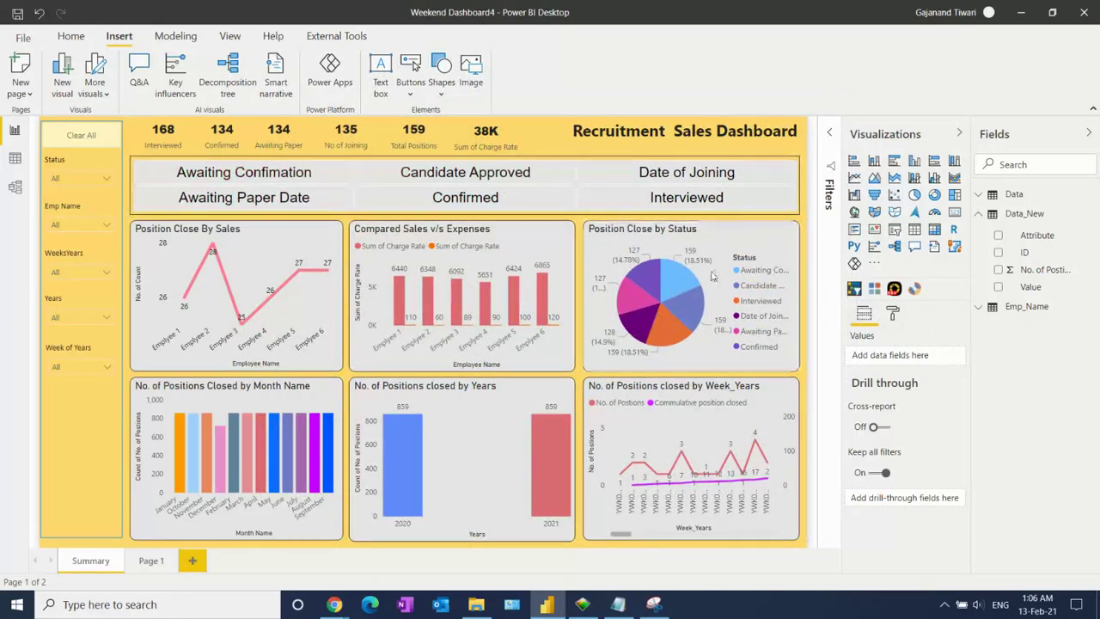
left_click(795, 211)
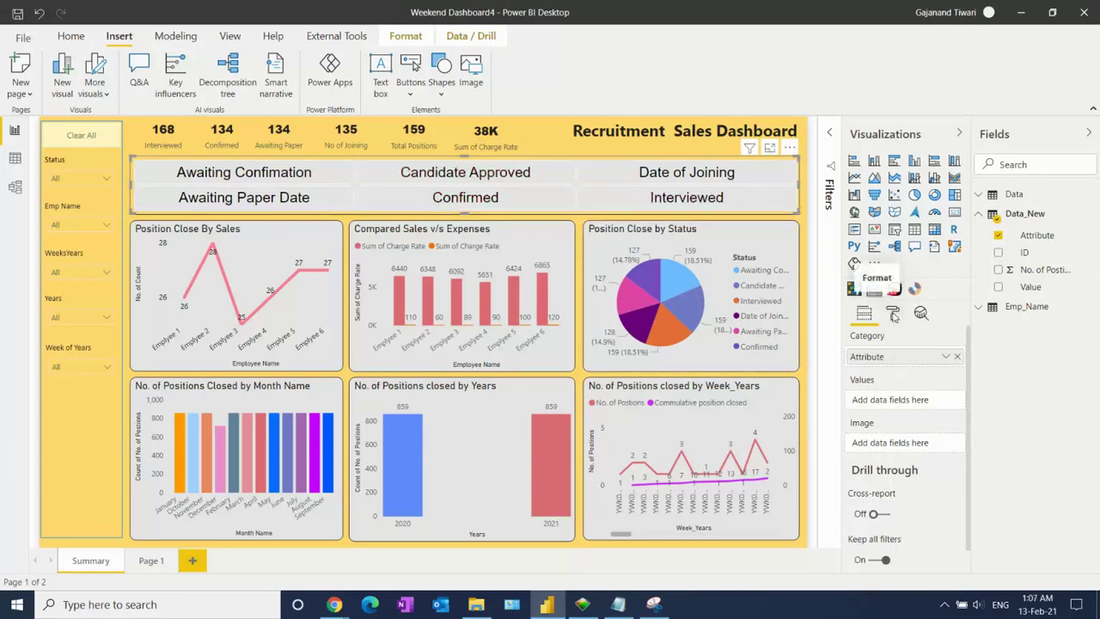
Open the status slicer's Chiclets formatting, trying Square outline but keeping it Rounded
left_click(893, 314)
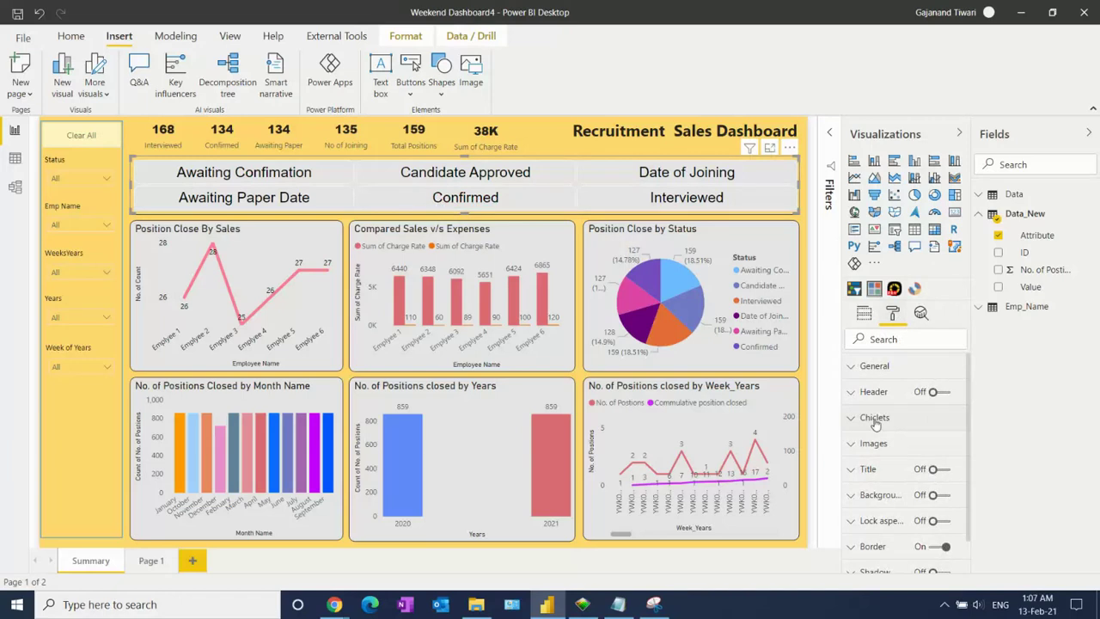
left_click(875, 418)
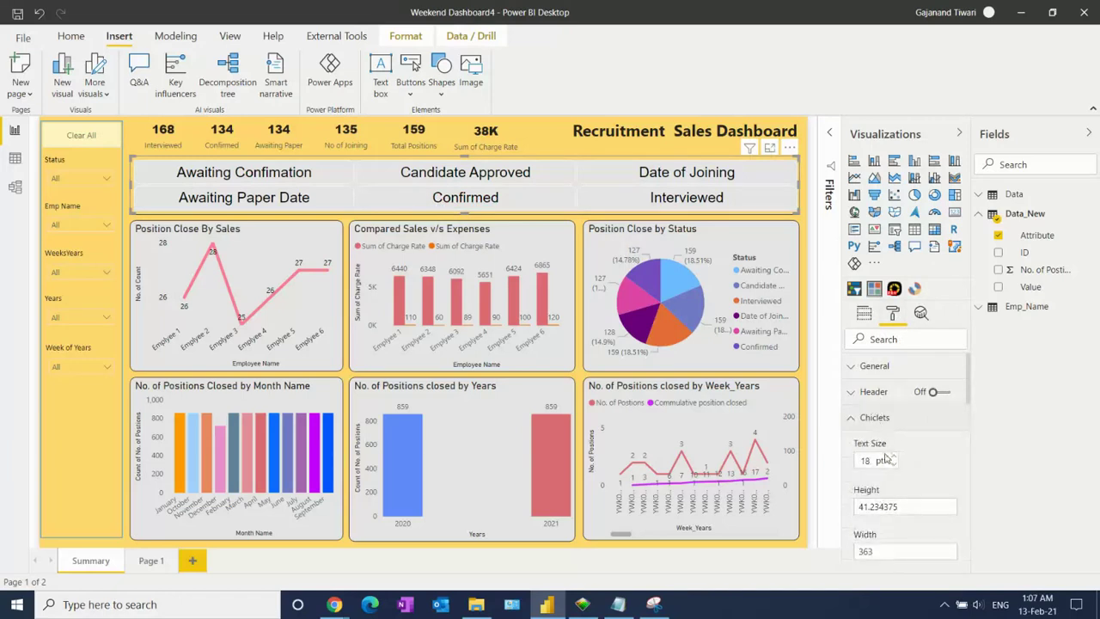
left_click_drag(970, 380, 980, 452)
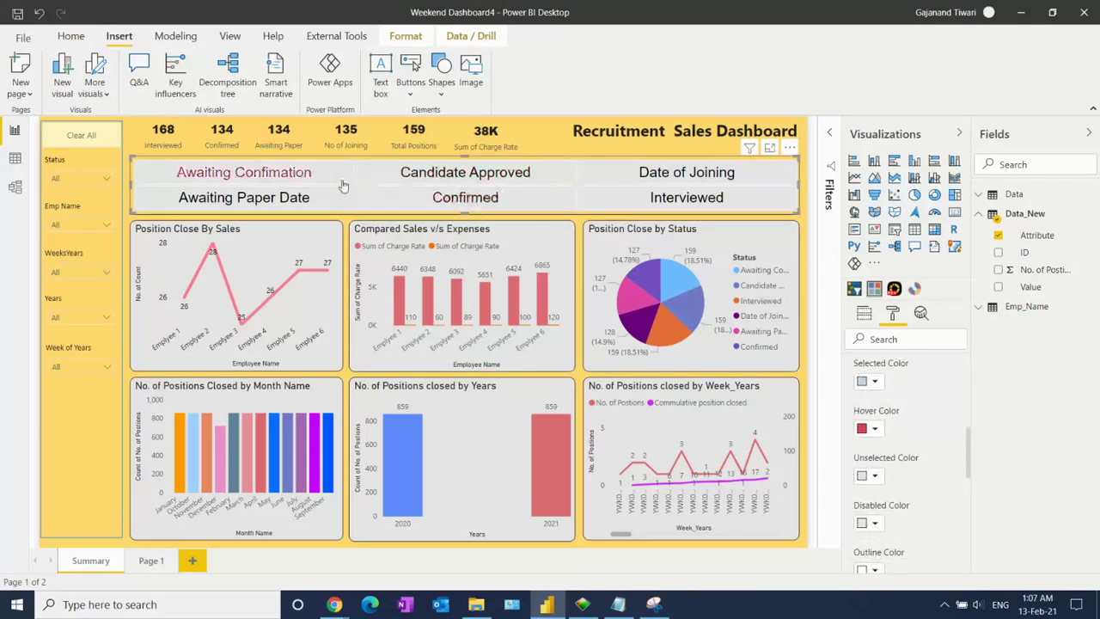
left_click_drag(968, 460, 978, 525)
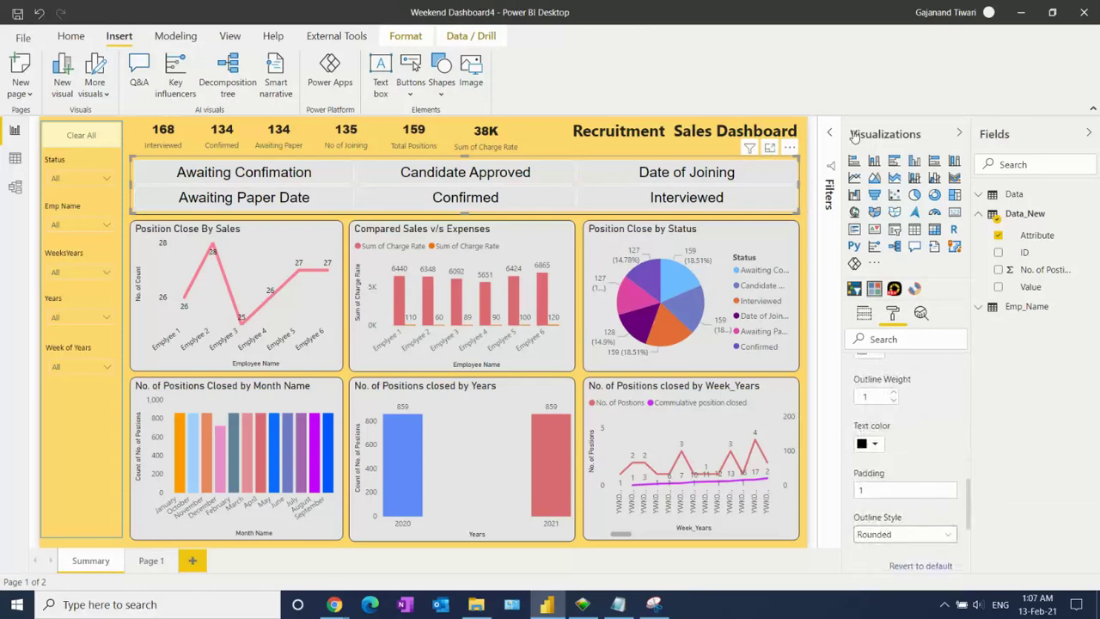
left_click_drag(842, 126, 672, 146)
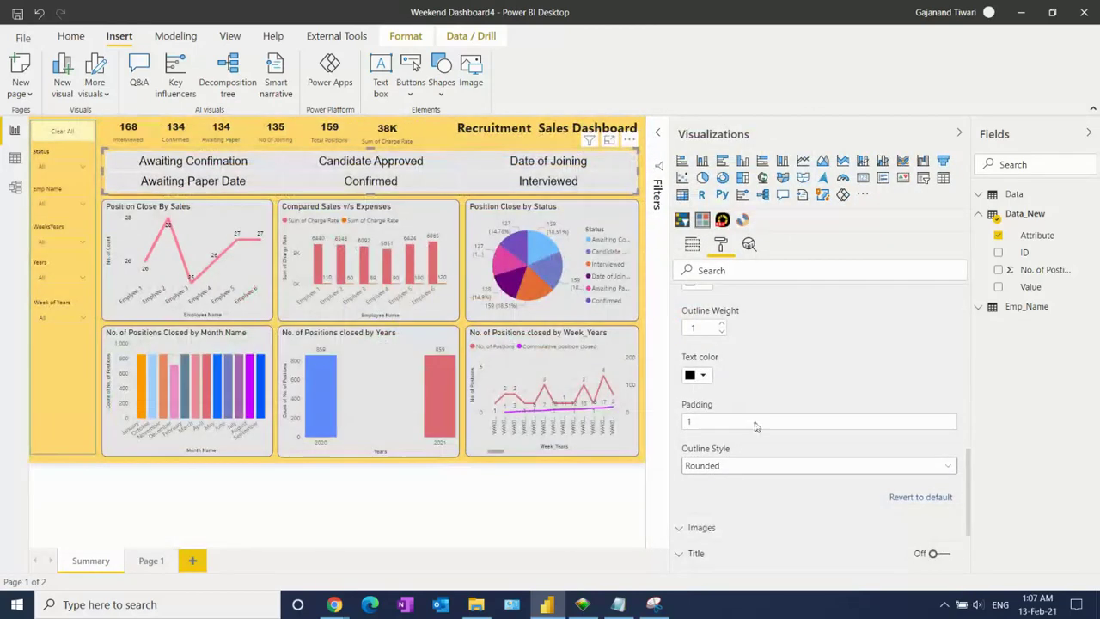
left_click_drag(968, 493, 969, 494)
left_click(901, 466)
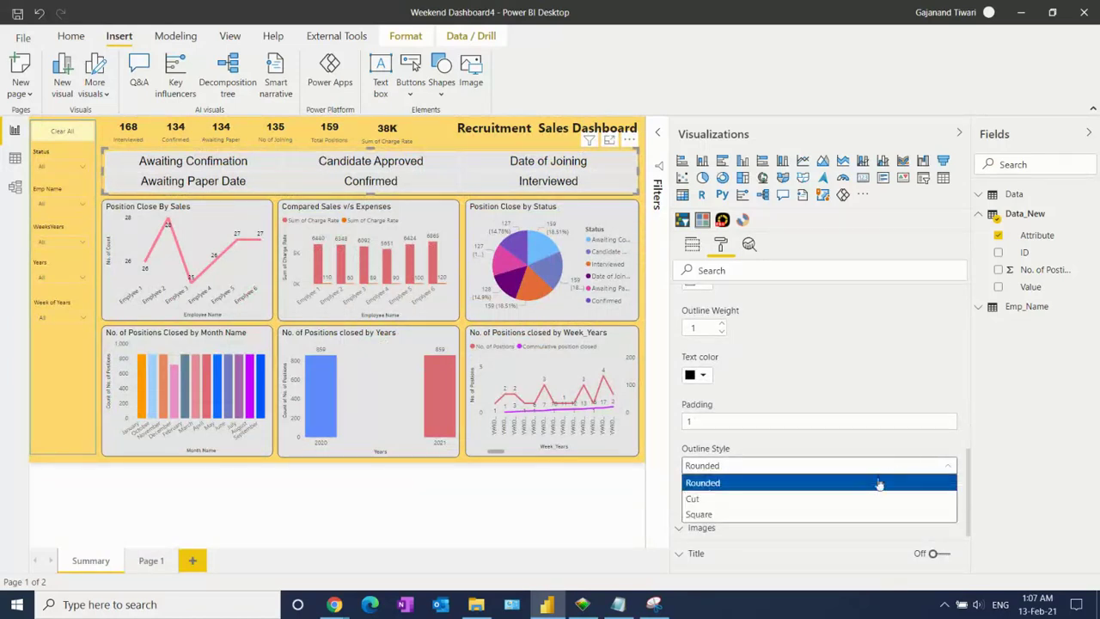
left_click(840, 514)
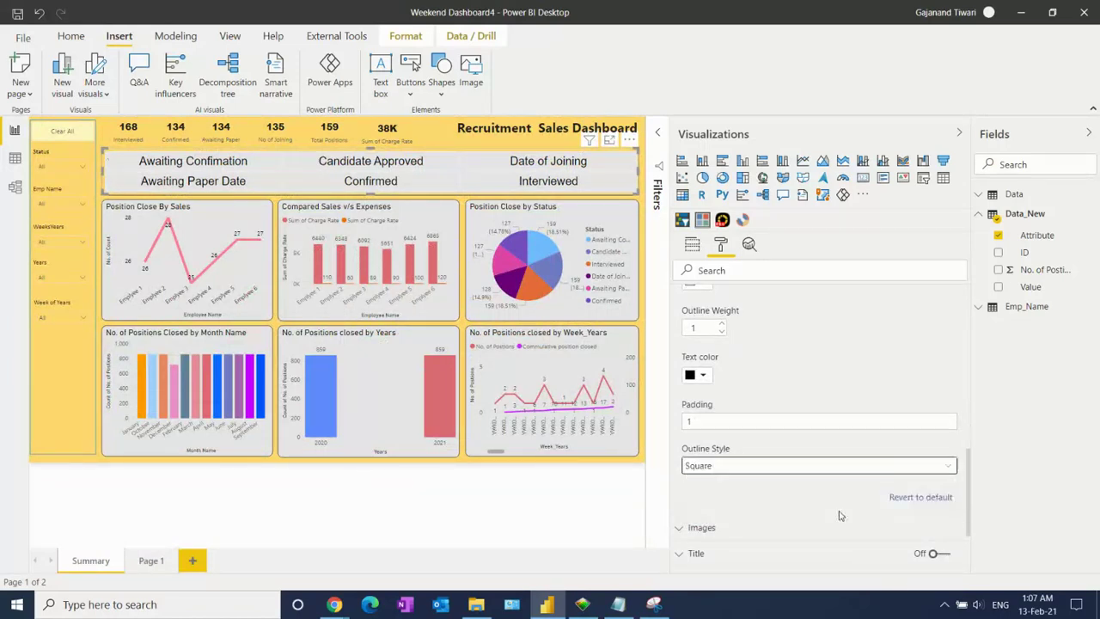
left_click(825, 464)
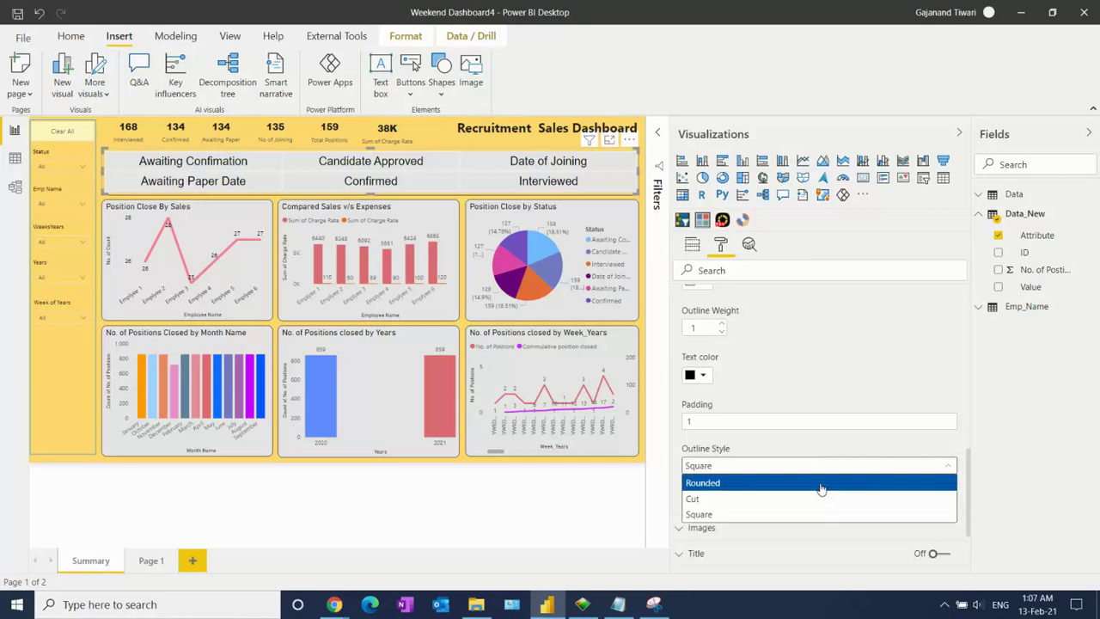
left_click(824, 487)
left_click(750, 533)
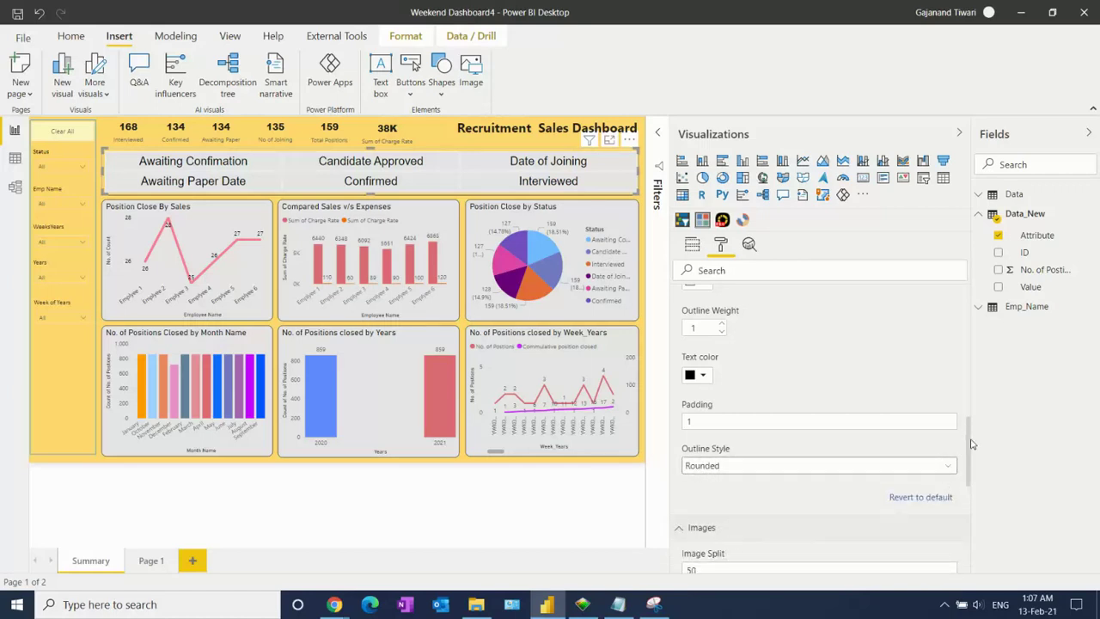
Switch the status tile slicer's border On and collapse the Chiclets settings
left_click_drag(970, 445, 984, 550)
left_click(945, 510)
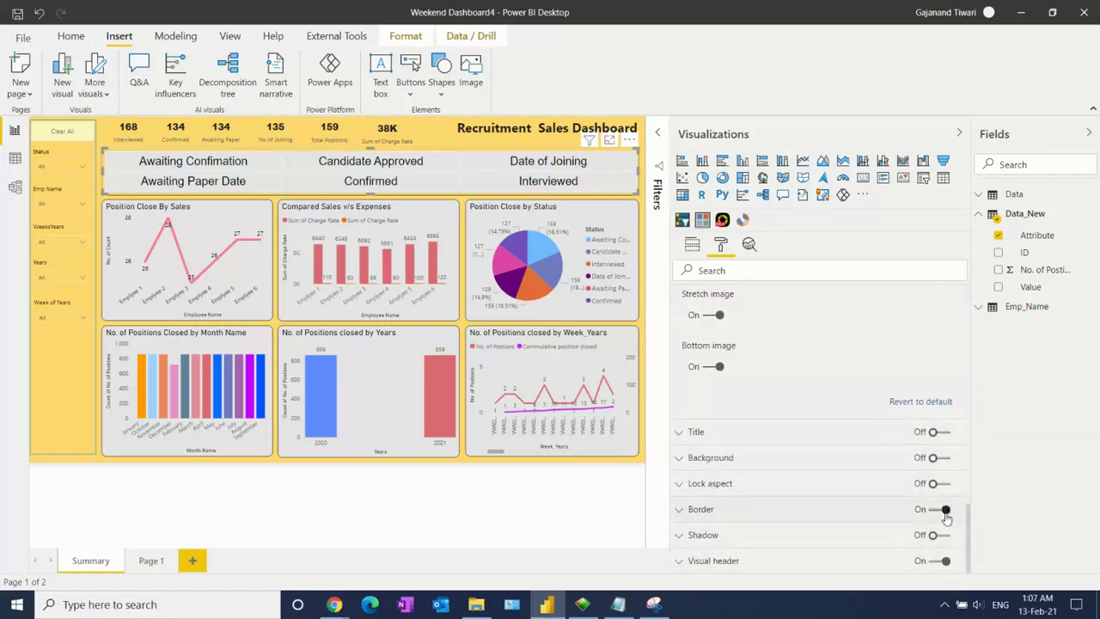
left_click(934, 511)
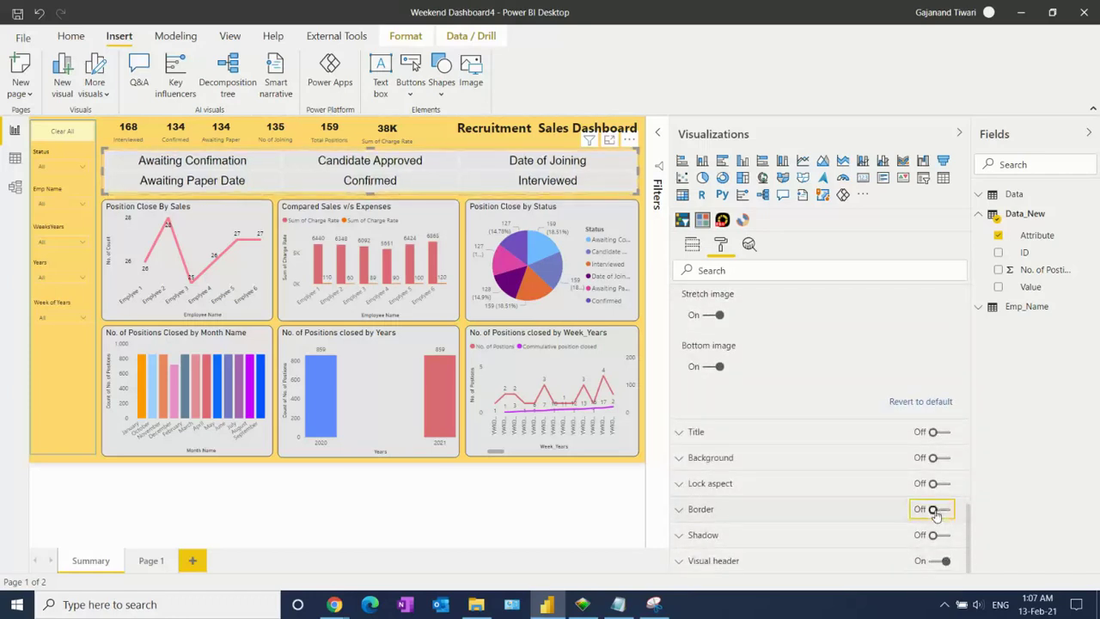
left_click(941, 511)
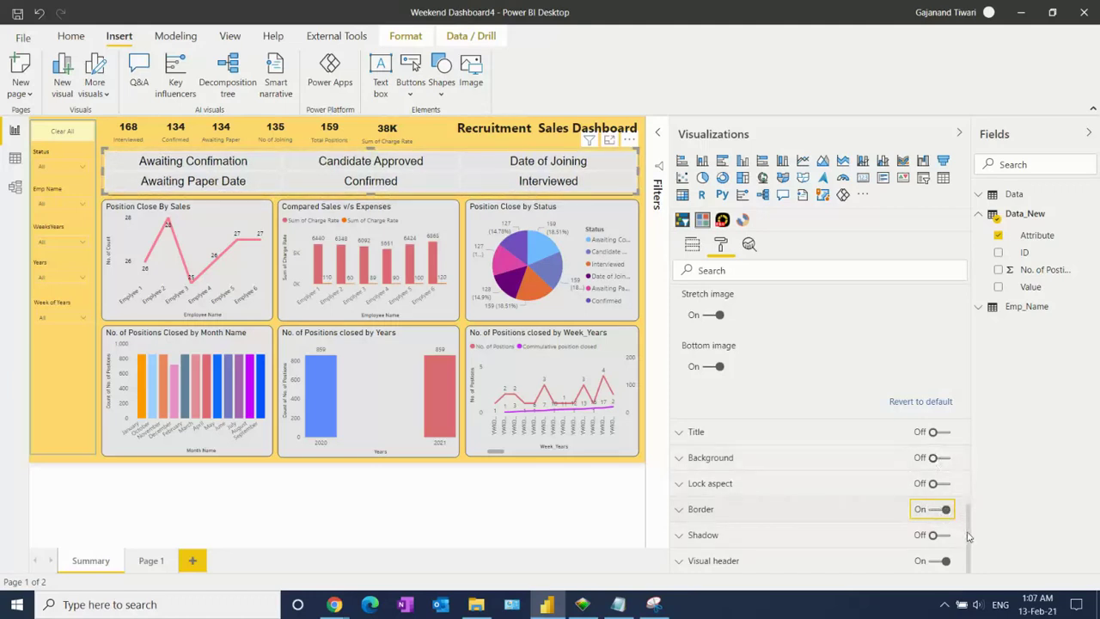
left_click_drag(970, 536, 966, 312)
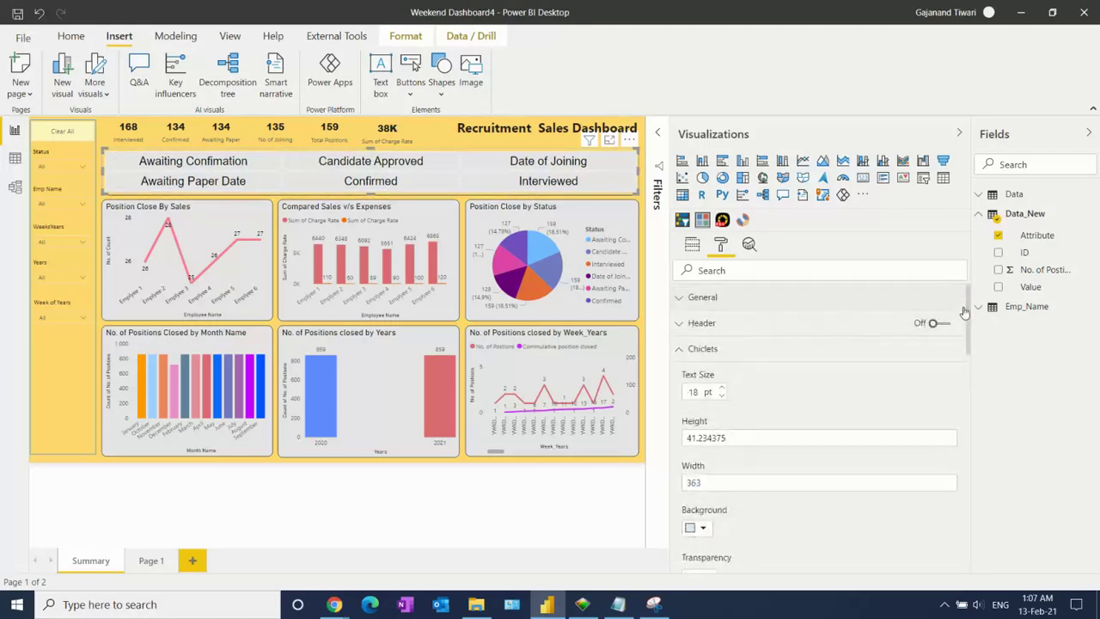
left_click(698, 352)
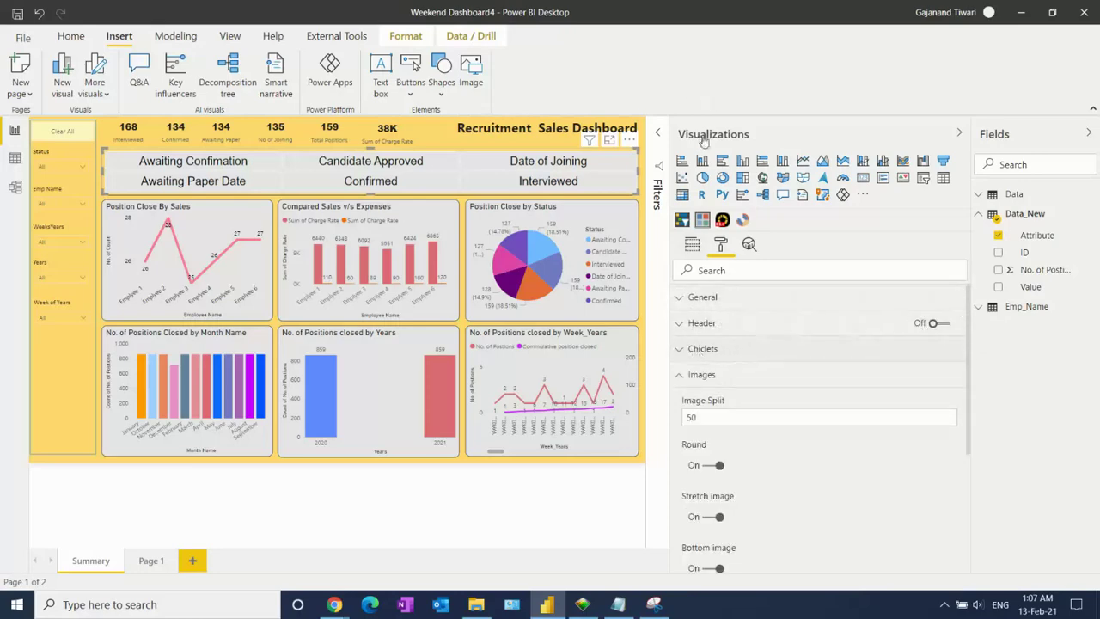
left_click_drag(668, 133, 839, 133)
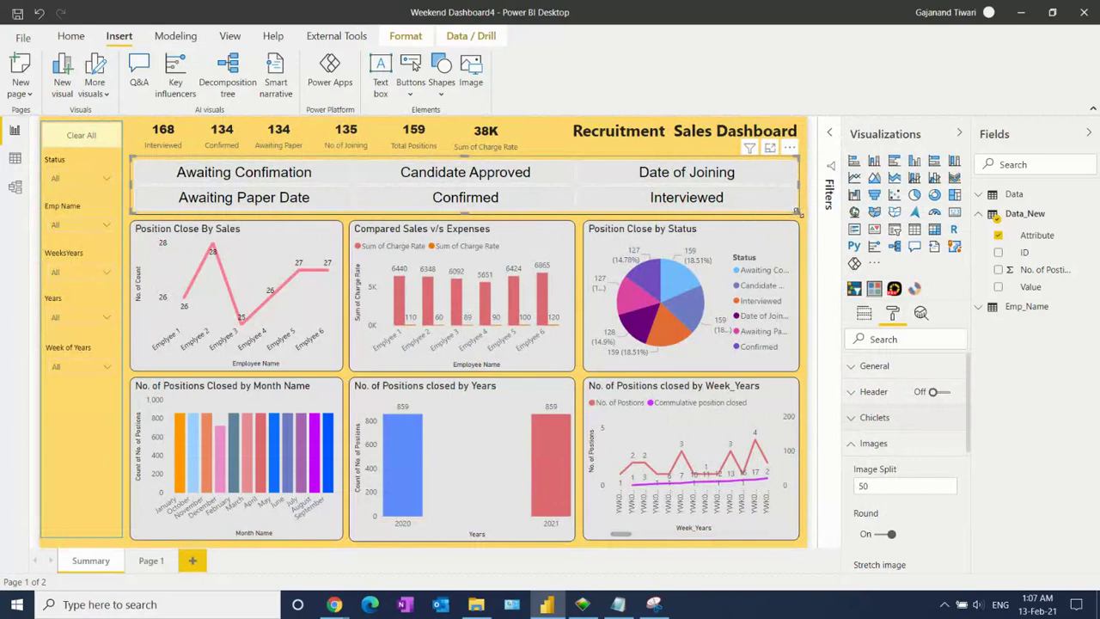
Paste the status tile slicer onto Page 1, syncing it with the Summary original
left_click(151, 560)
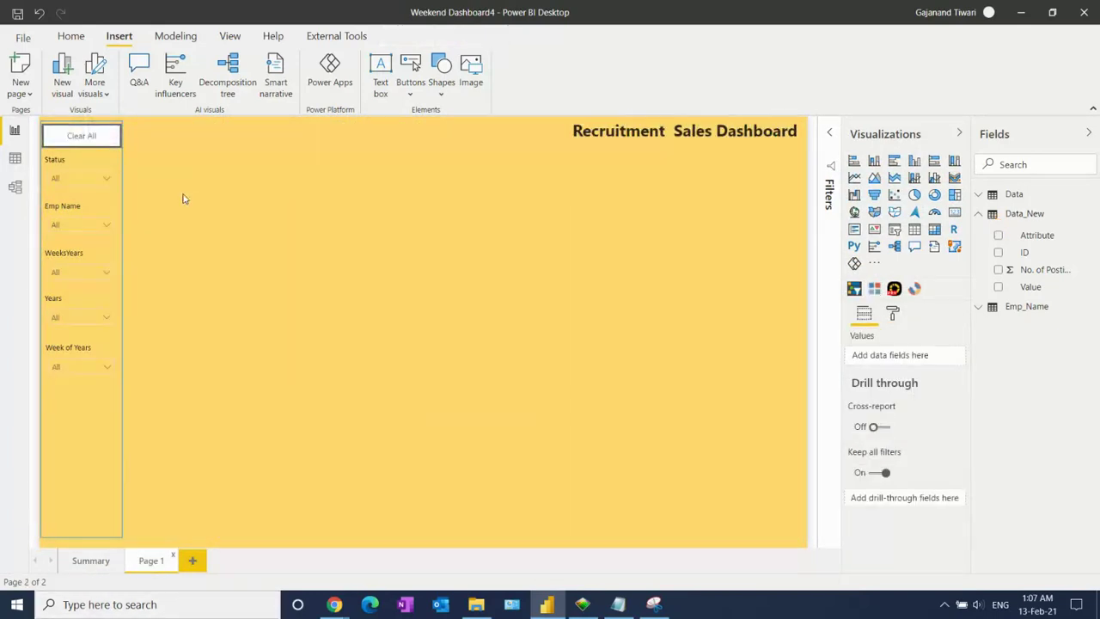
key("ctrl+v")
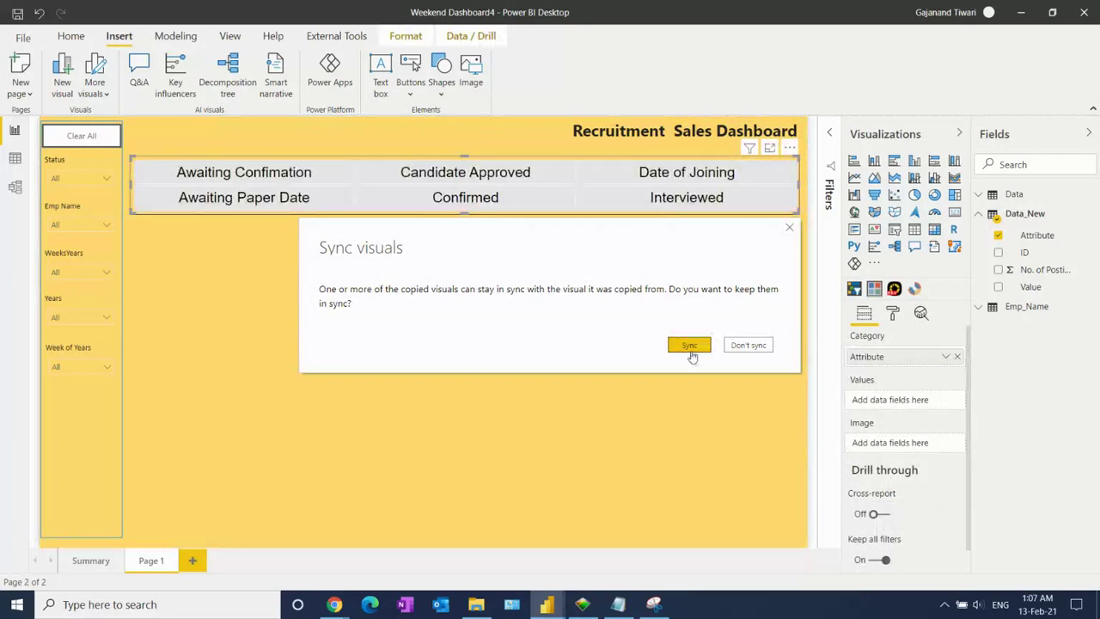
left_click(691, 349)
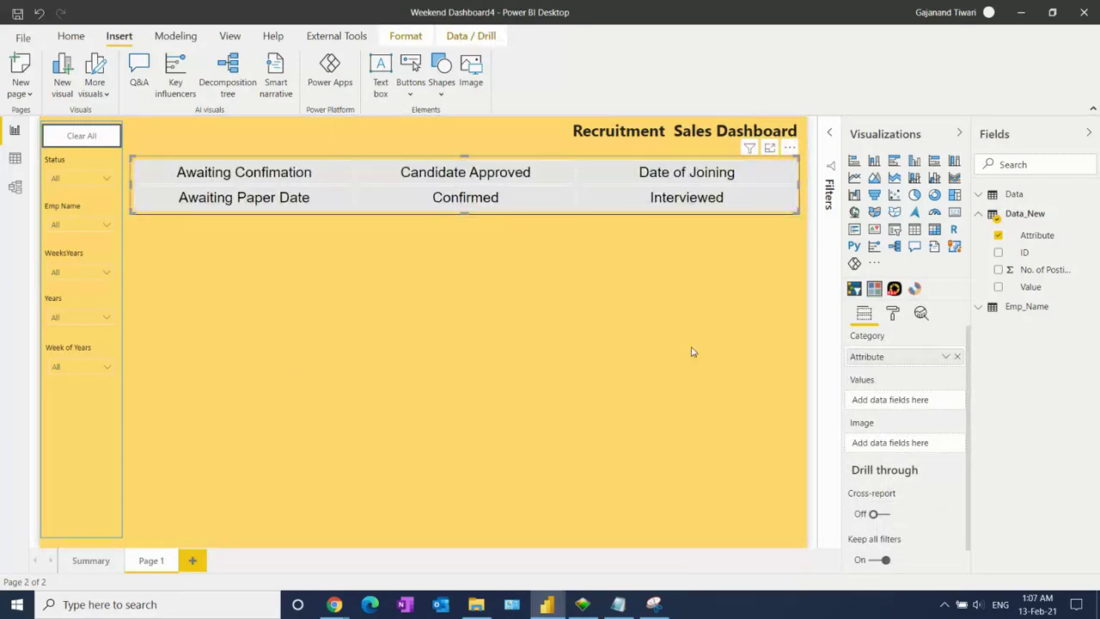
left_click(90, 560)
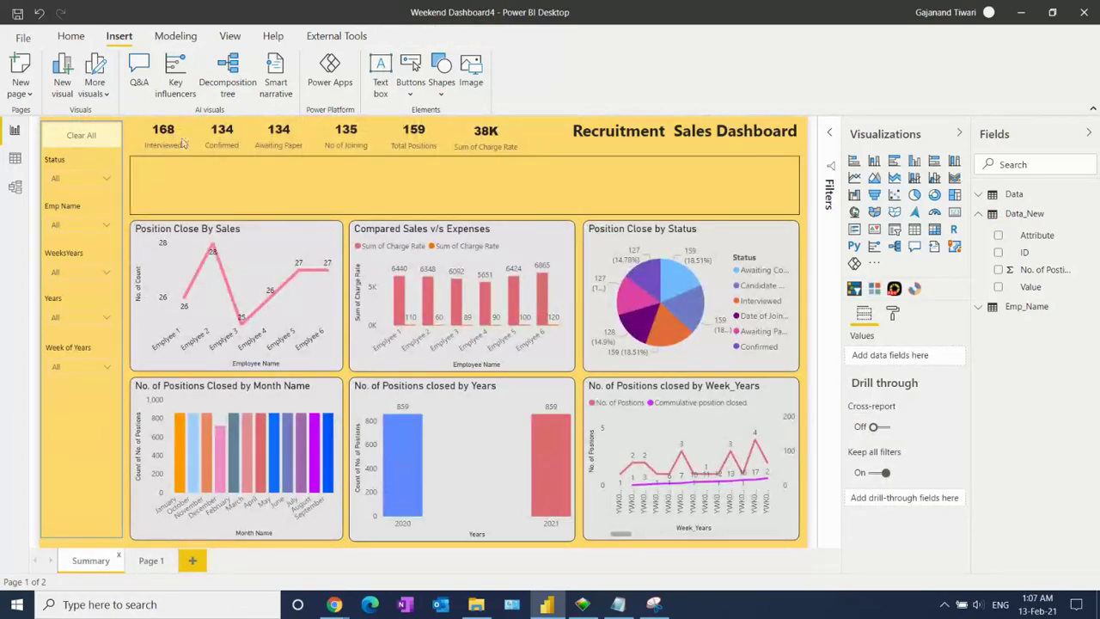
left_click(159, 149)
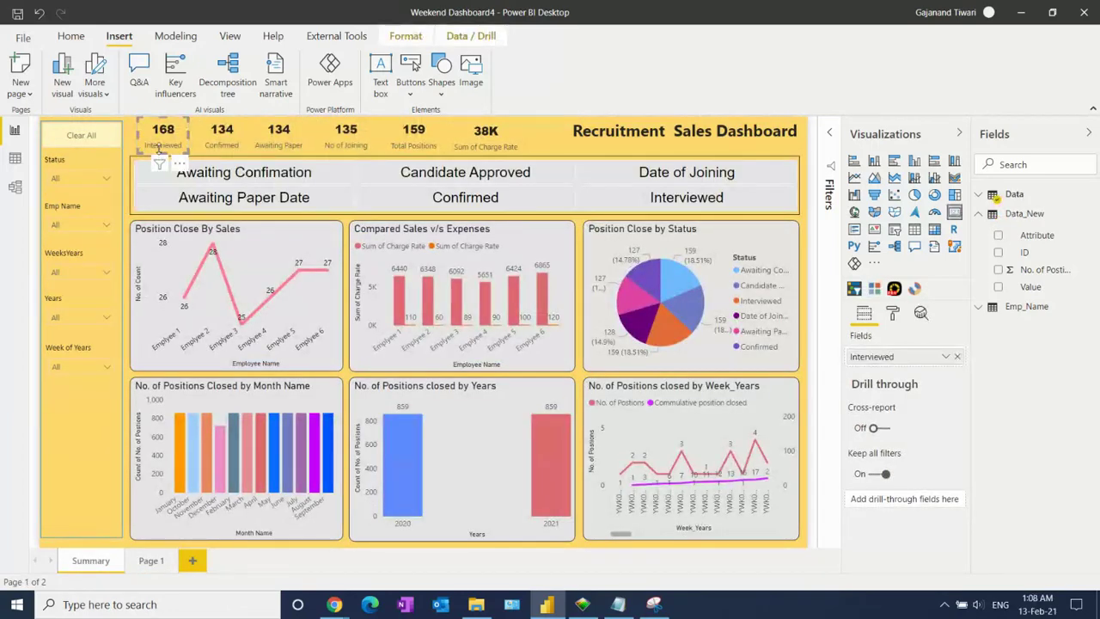
left_click(150, 560)
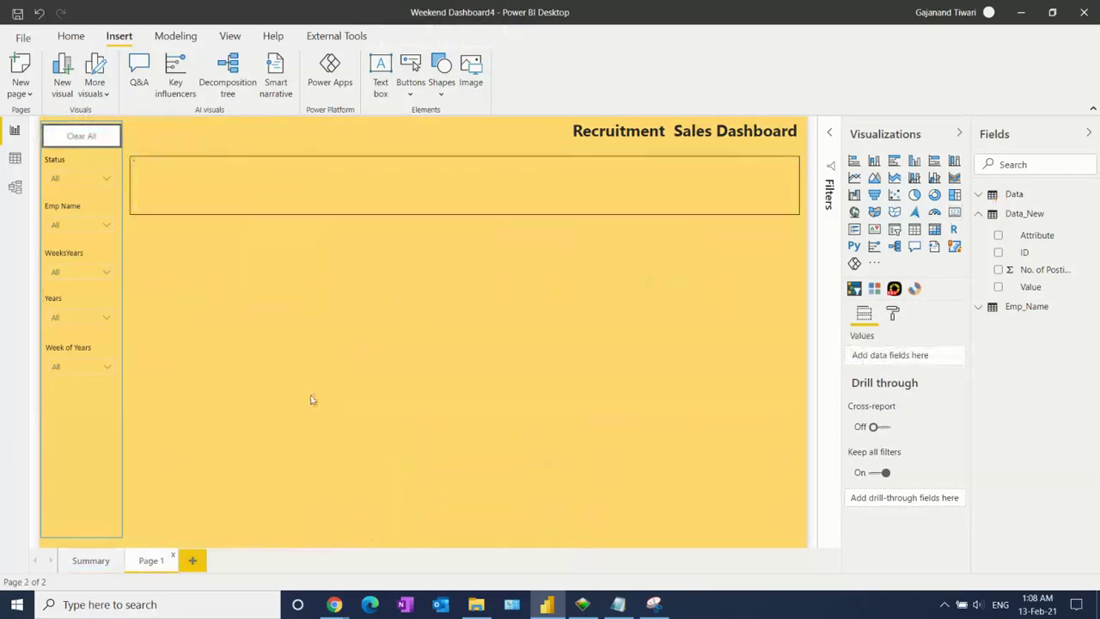
Add a card showing the count of Awaiting Confirmation (168), renamed 'Awaiting Confimation', and widen it
left_click(955, 213)
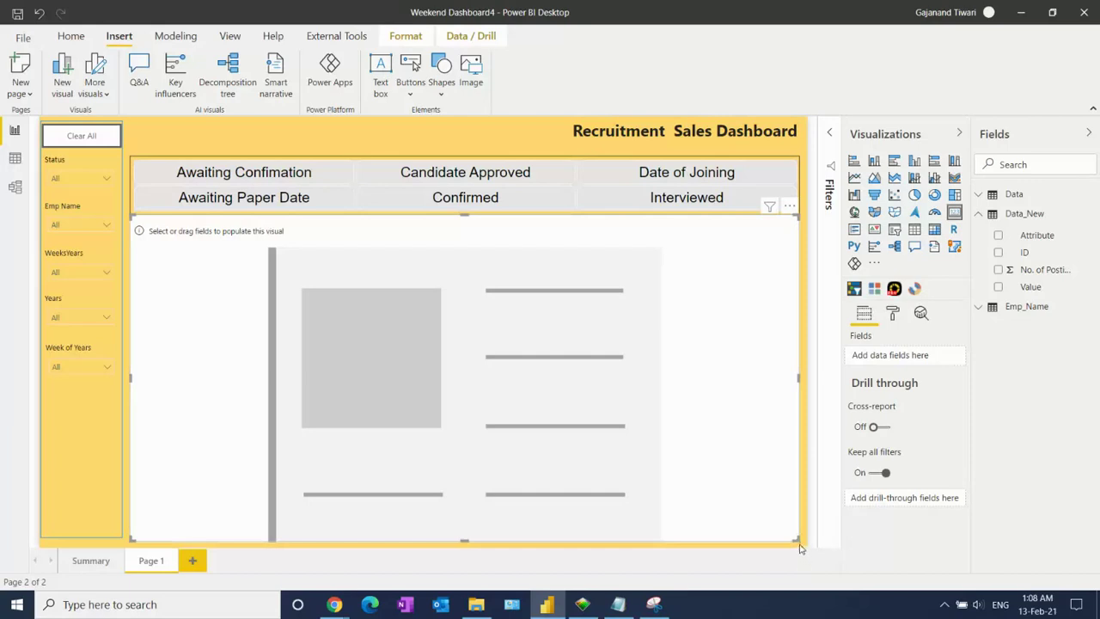
left_click_drag(797, 539, 449, 317)
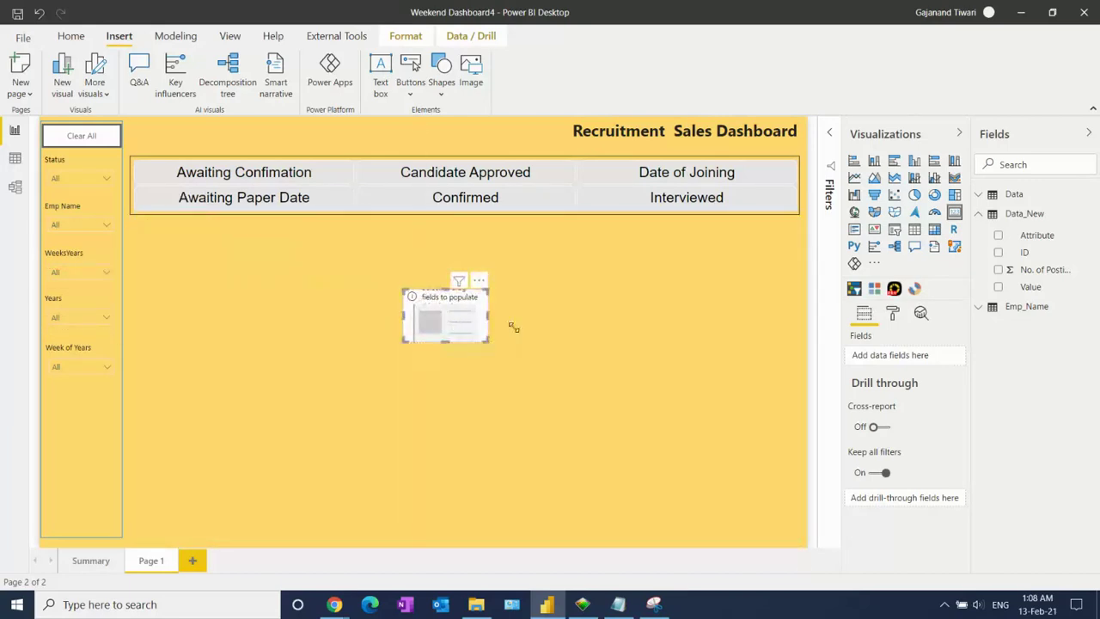
left_click(989, 195)
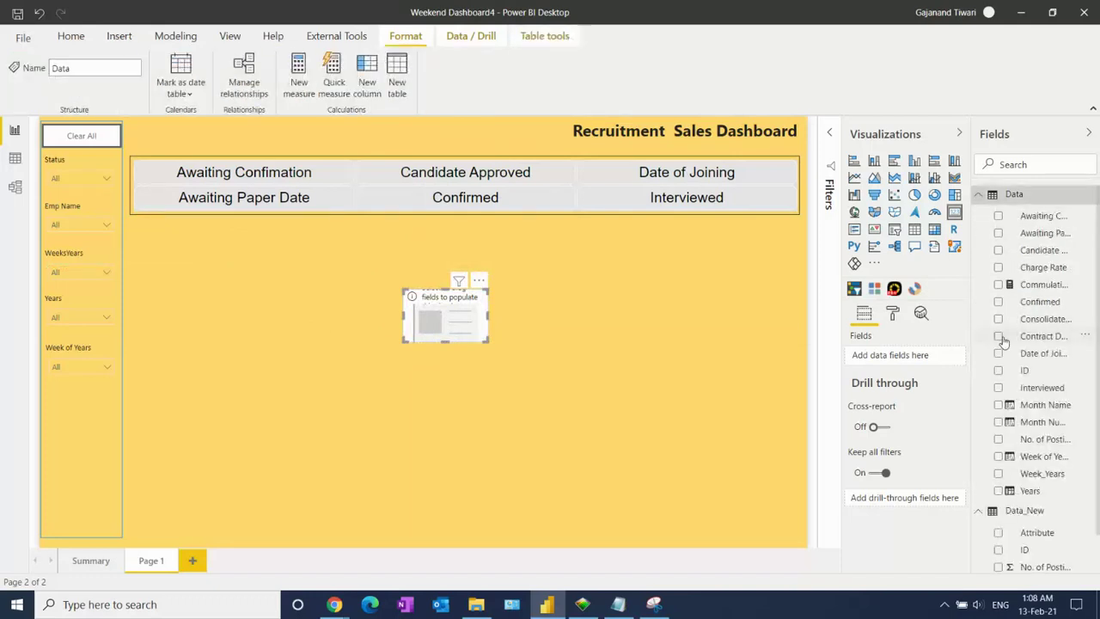
left_click(998, 216)
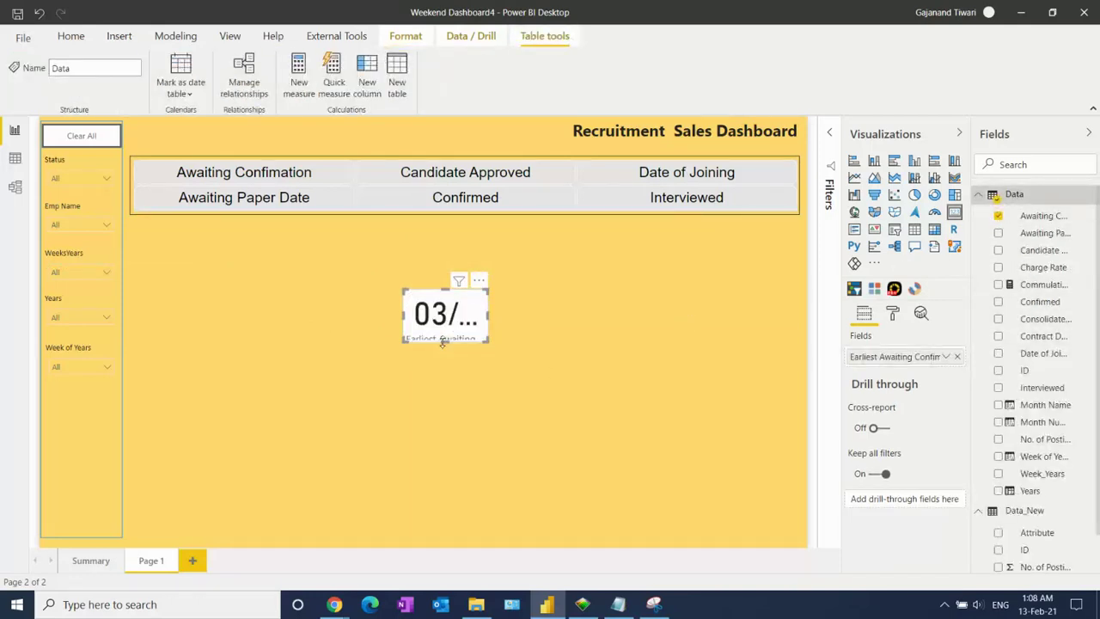
left_click_drag(443, 341, 444, 379)
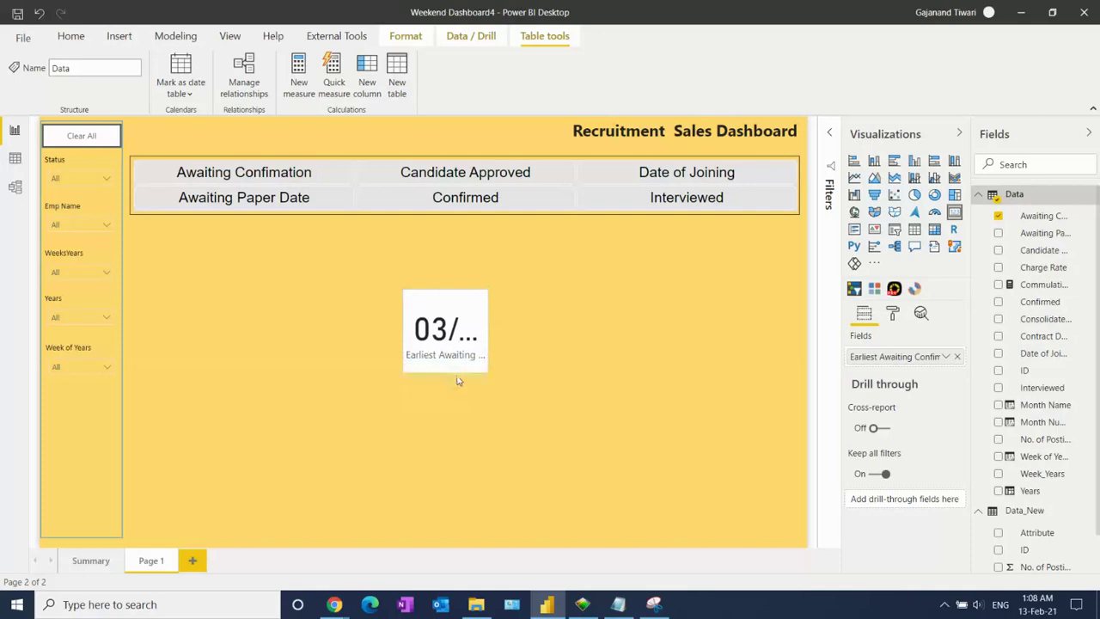
left_click(946, 357)
left_click(980, 458)
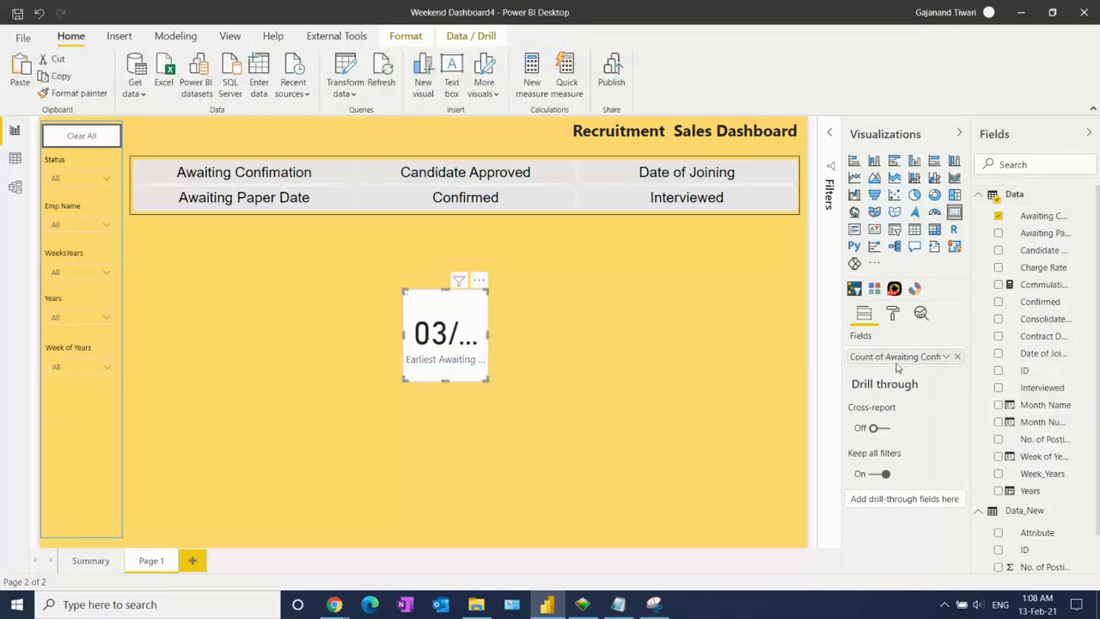
double_click(896, 357)
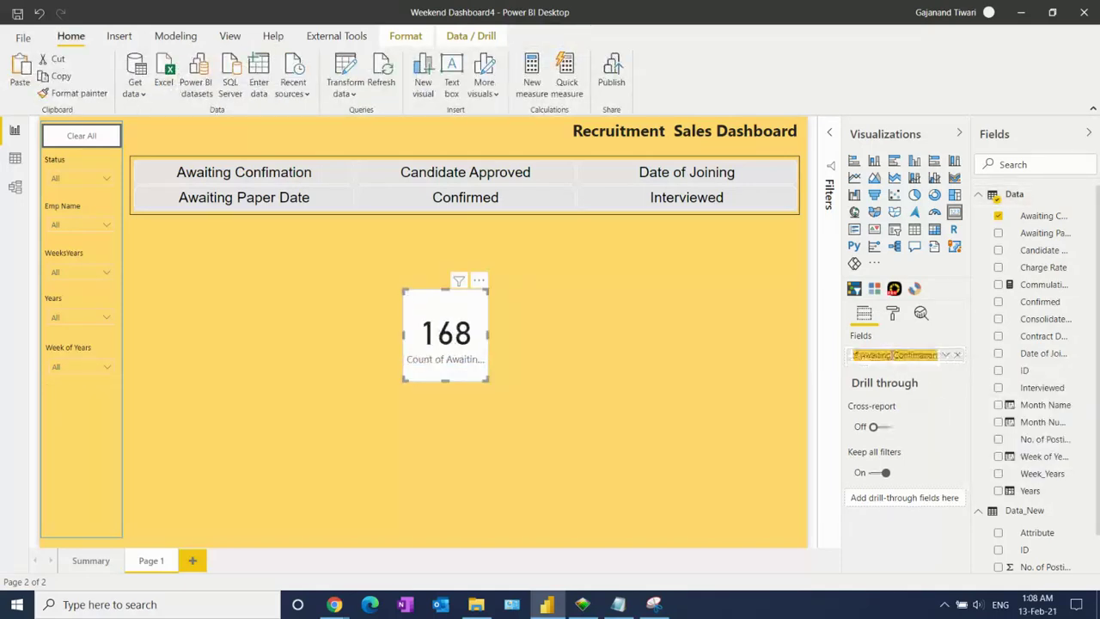
left_click(862, 354)
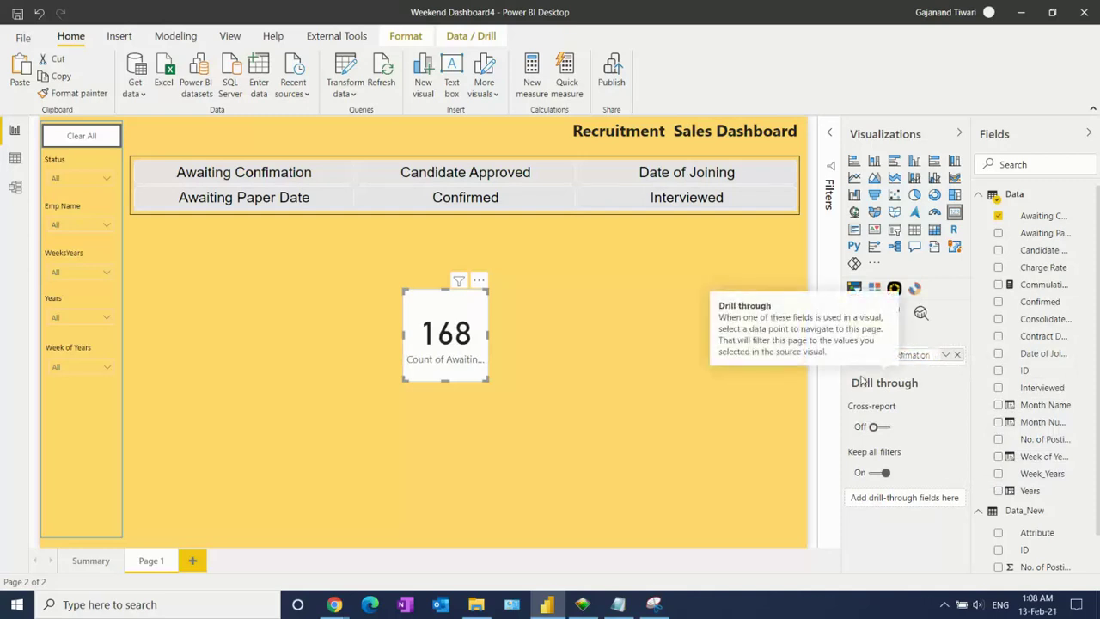
key("Return")
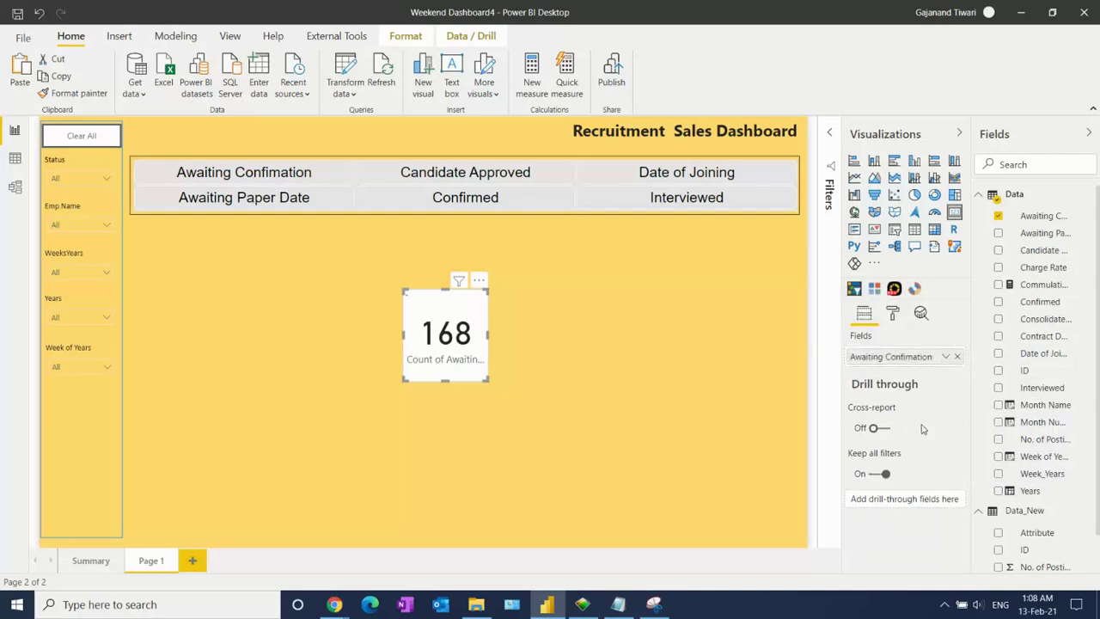
left_click_drag(487, 333, 542, 334)
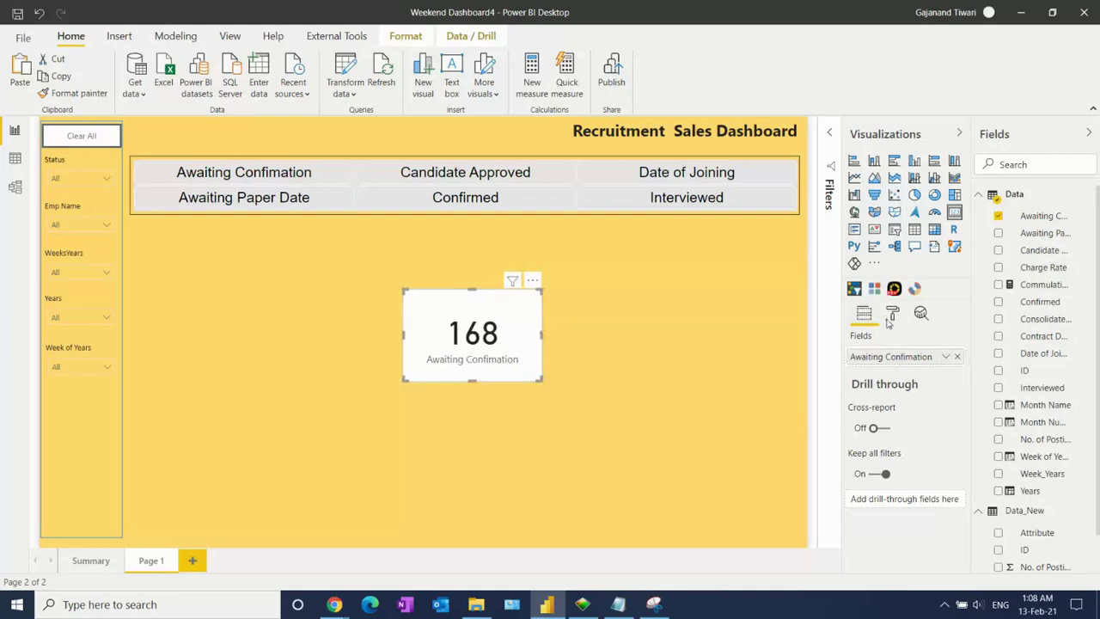
Set the card's data label to size 10 Arial Black and shrink the card
left_click(892, 314)
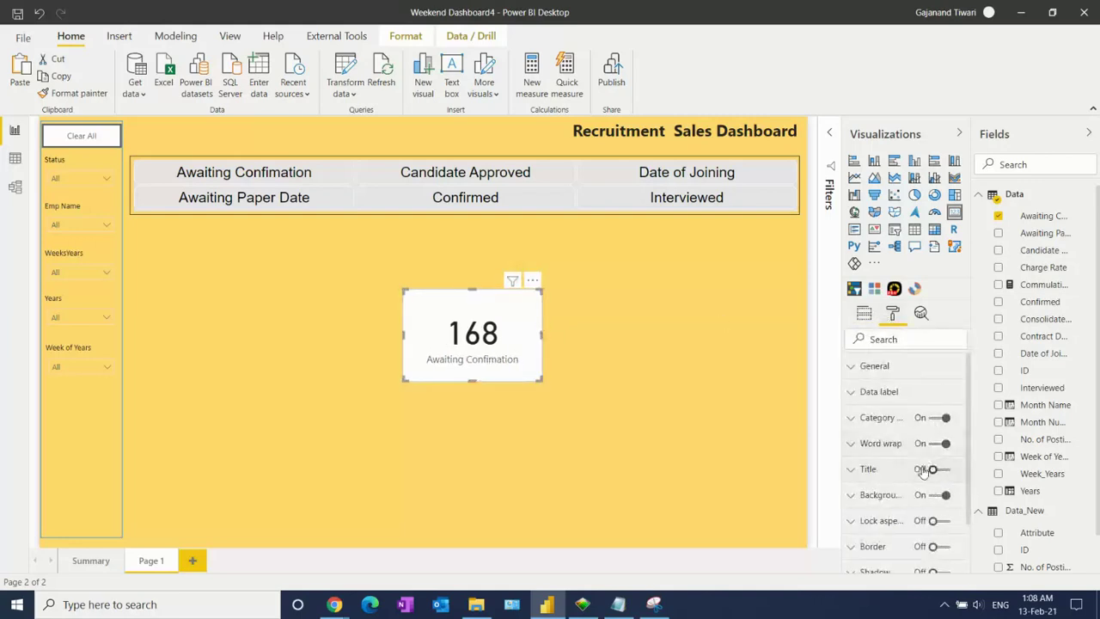
left_click(867, 391)
left_click_drag(970, 394, 971, 455)
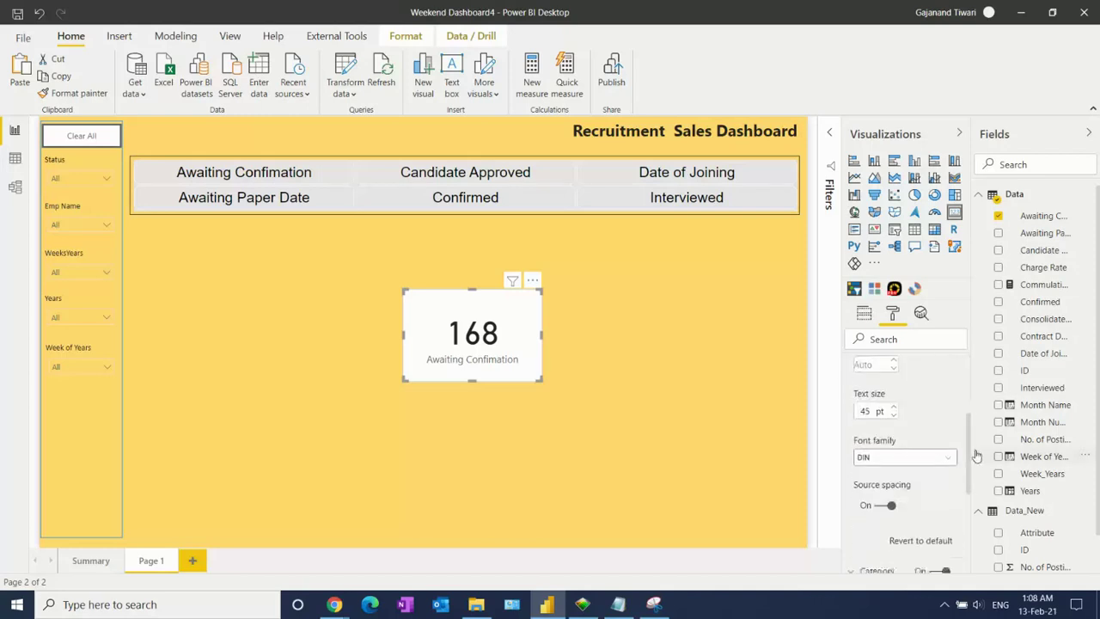
type("10")
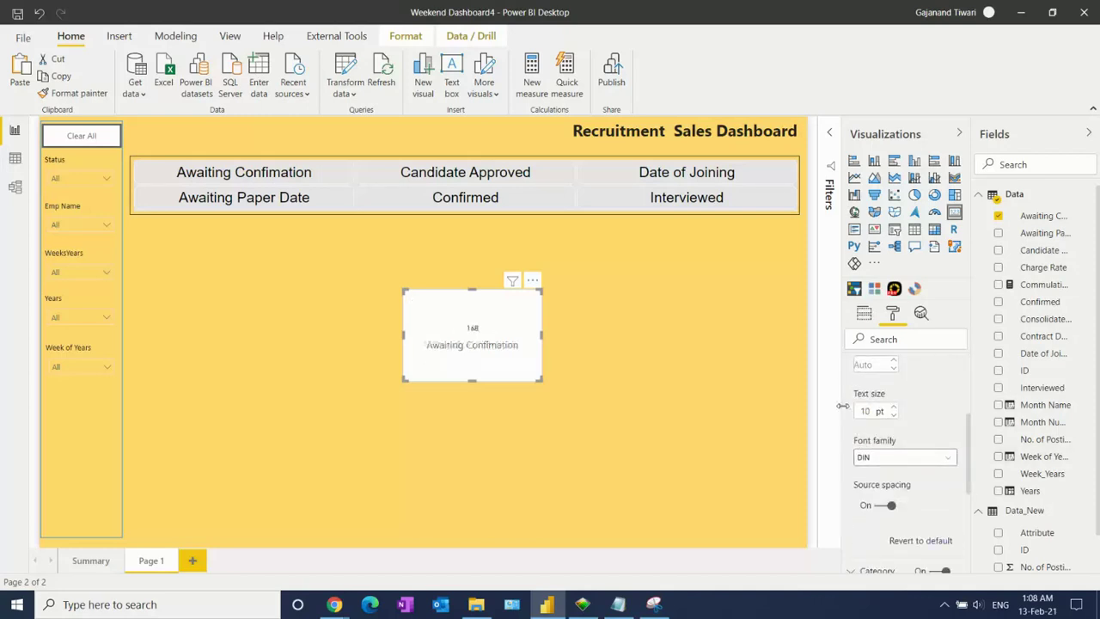
left_click(900, 457)
scroll(928, 289, "up", 2)
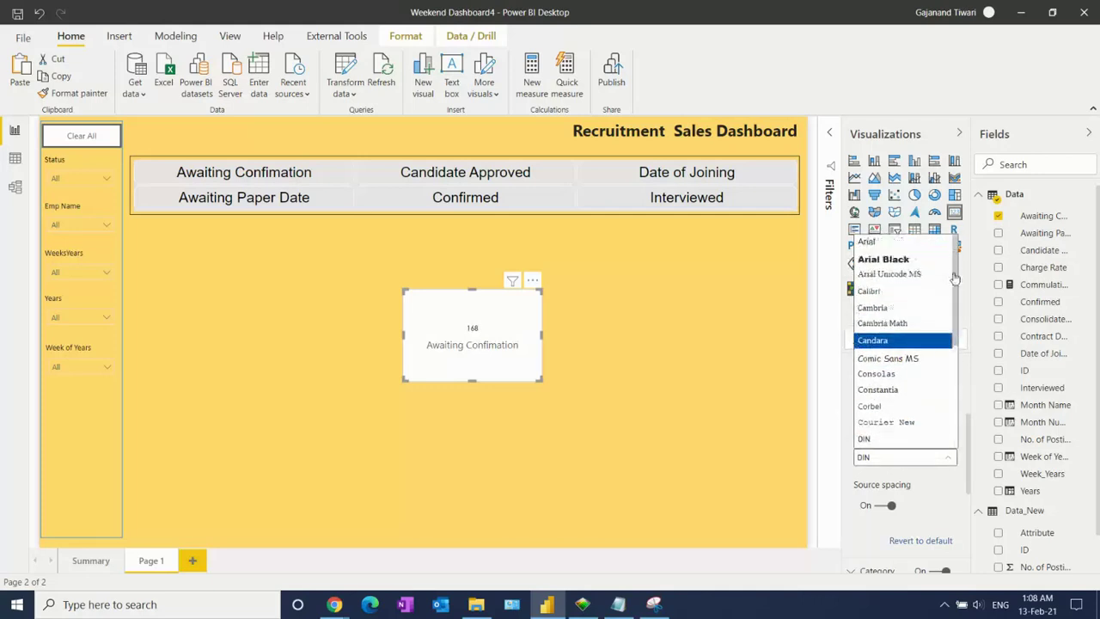
left_click(890, 255)
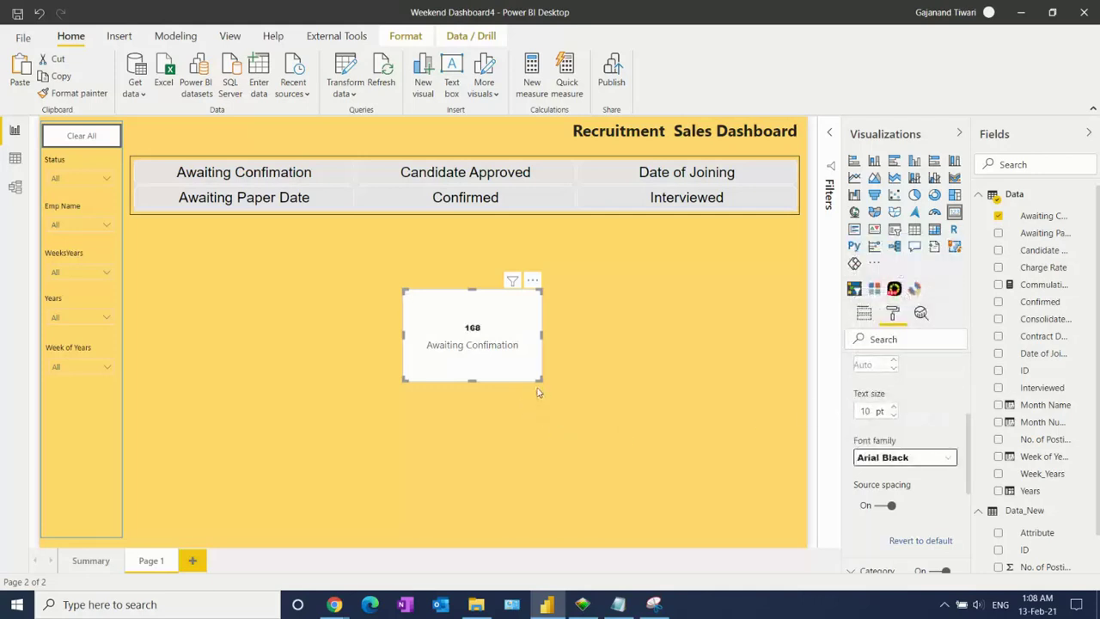
left_click_drag(540, 378, 472, 342)
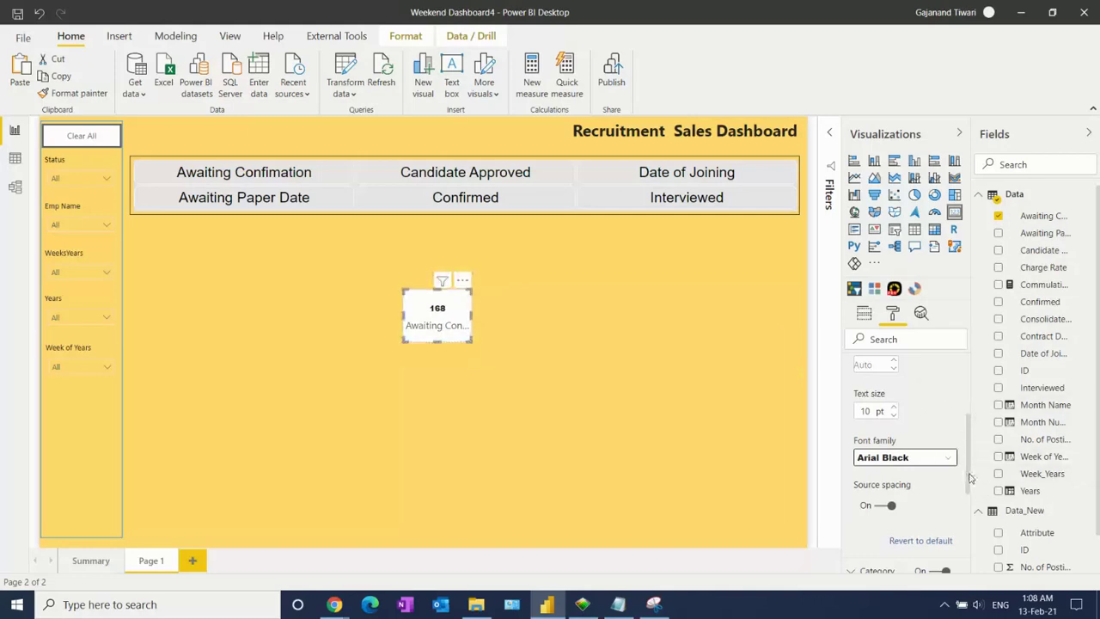
Reduce the category label to 8 pt and move the card to the top-left corner
scroll(969, 478, "up", 4)
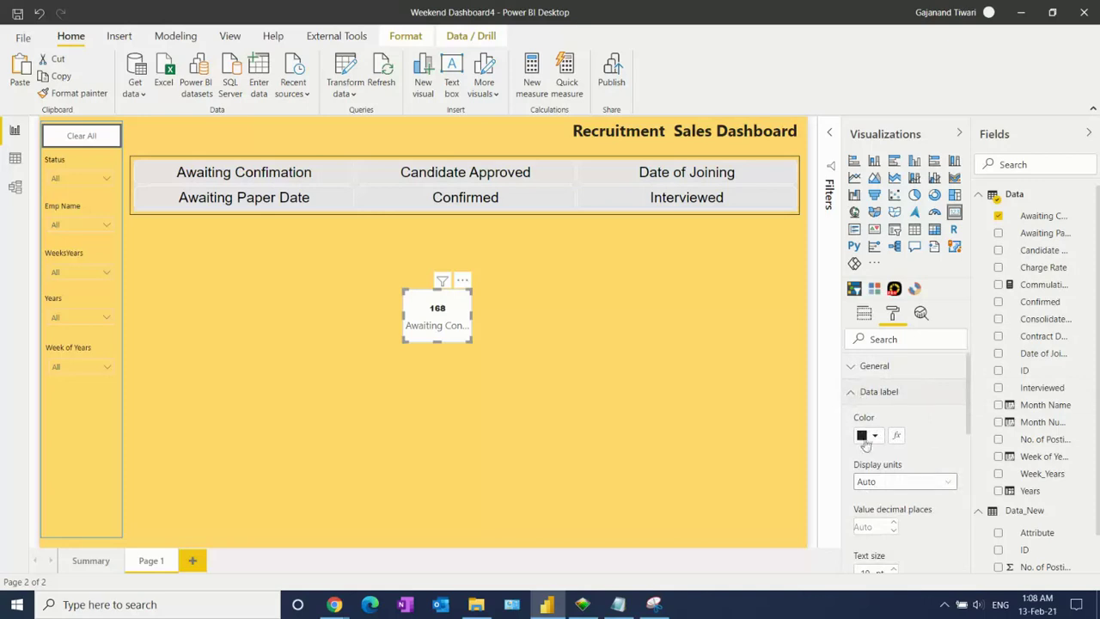
left_click(887, 418)
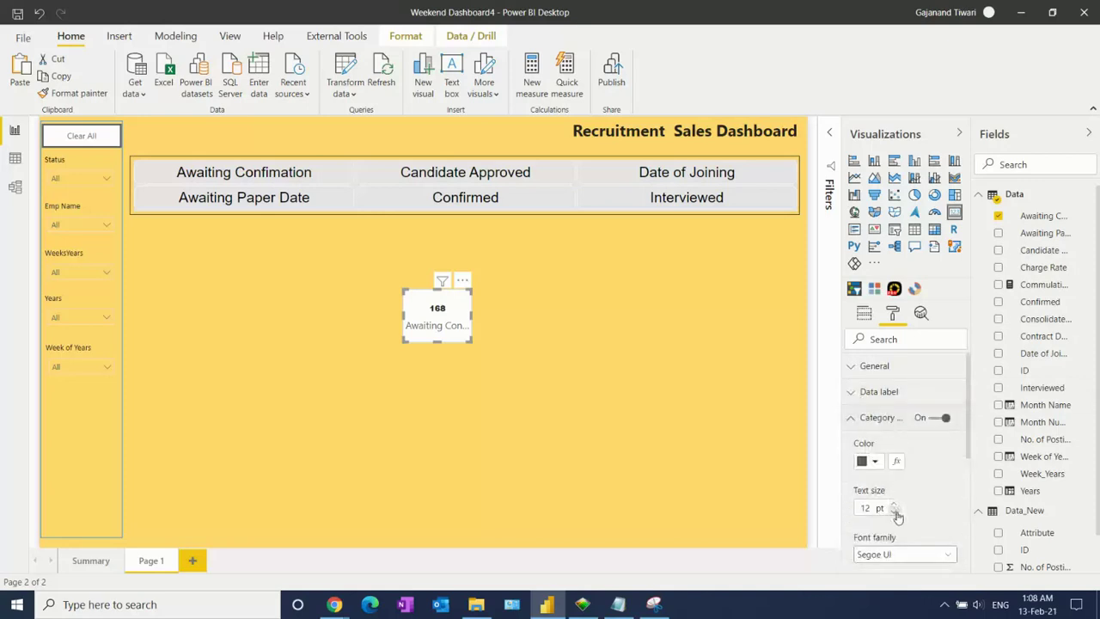
left_click(895, 512)
left_click(895, 512)
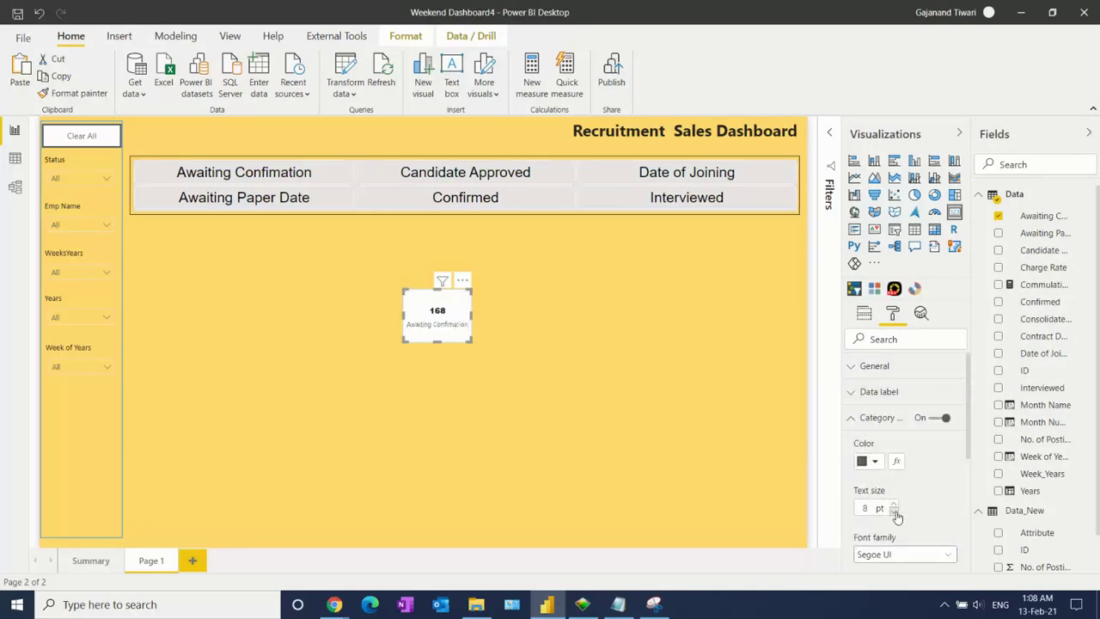
left_click(518, 416)
left_click(440, 329)
left_click_drag(440, 330, 190, 159)
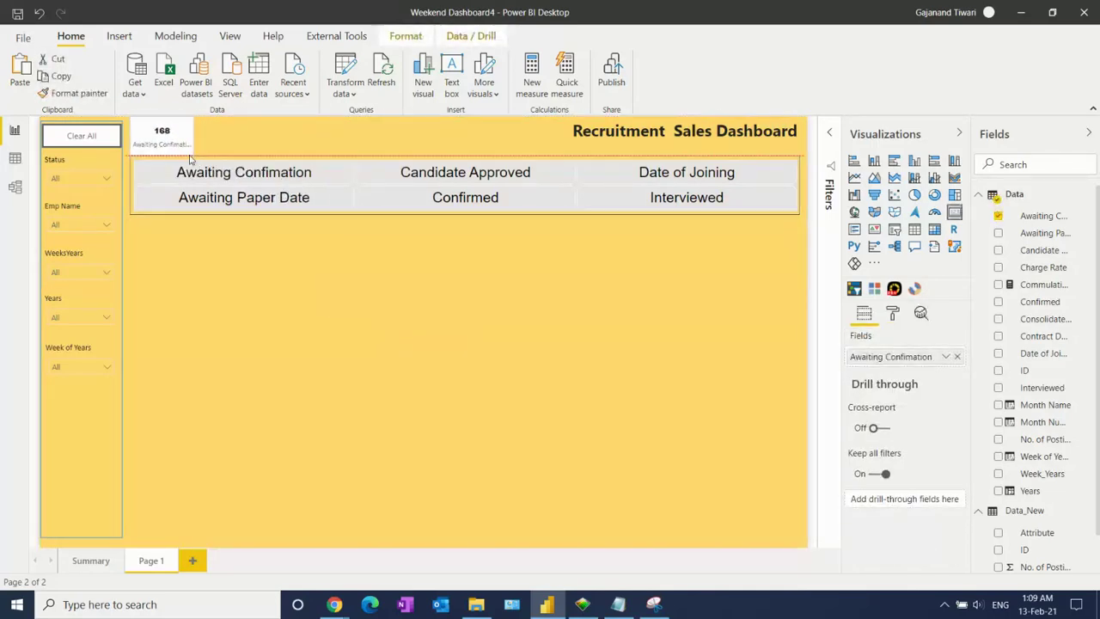
Delete the Awaiting Confimation card from Page 1
left_click(331, 319)
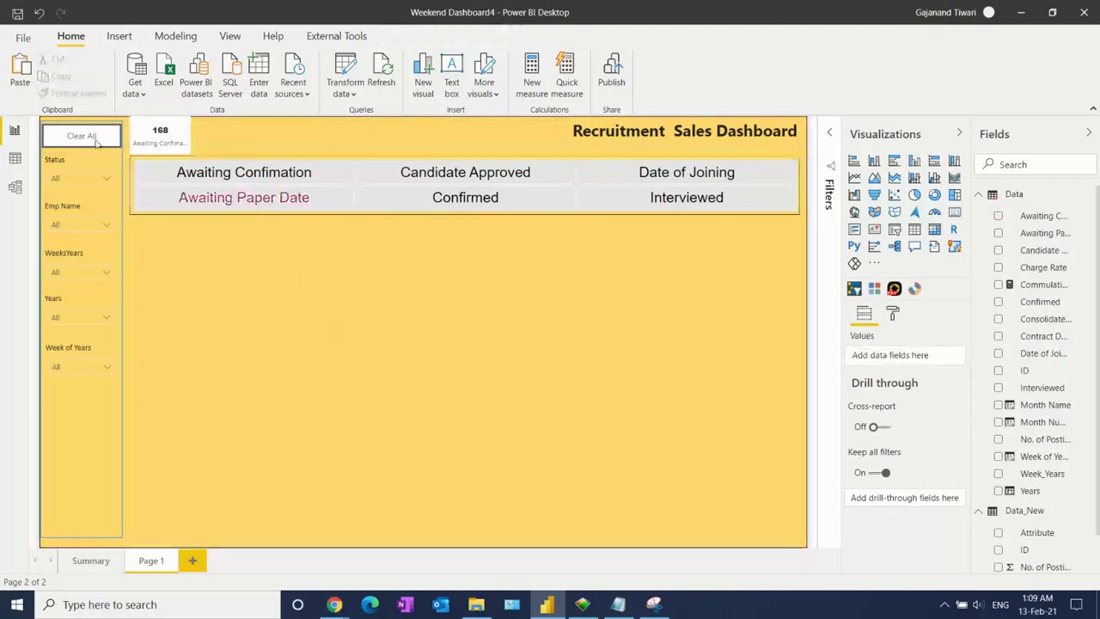
left_click(170, 150)
key("Delete")
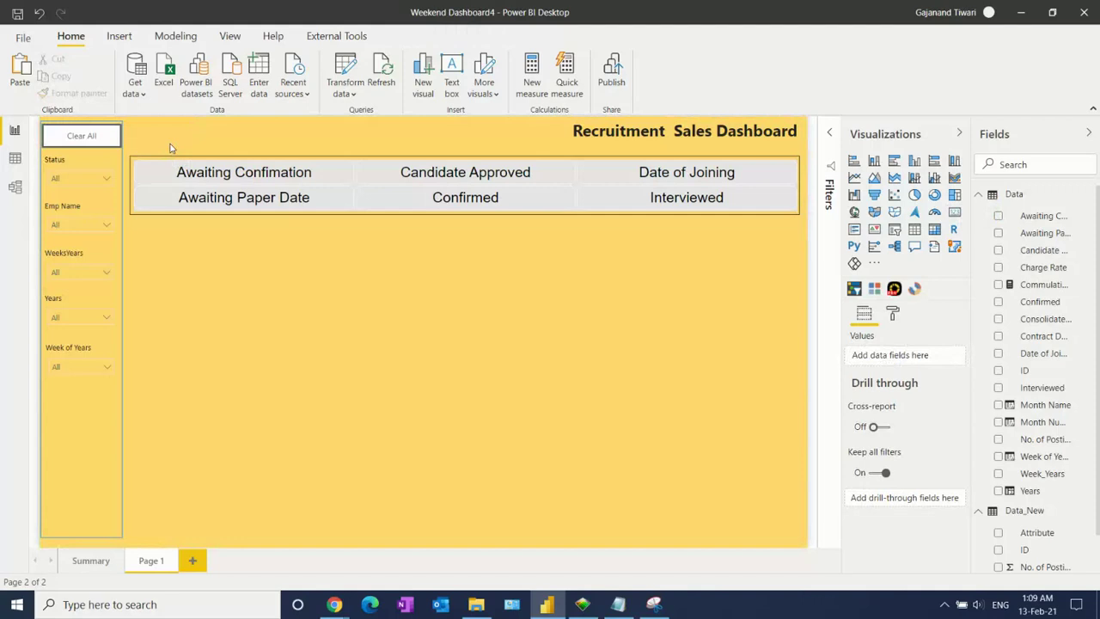
Copy the six KPI cards, 168 Interviewed through 38K, from Summary onto Page 1
left_click(94, 562)
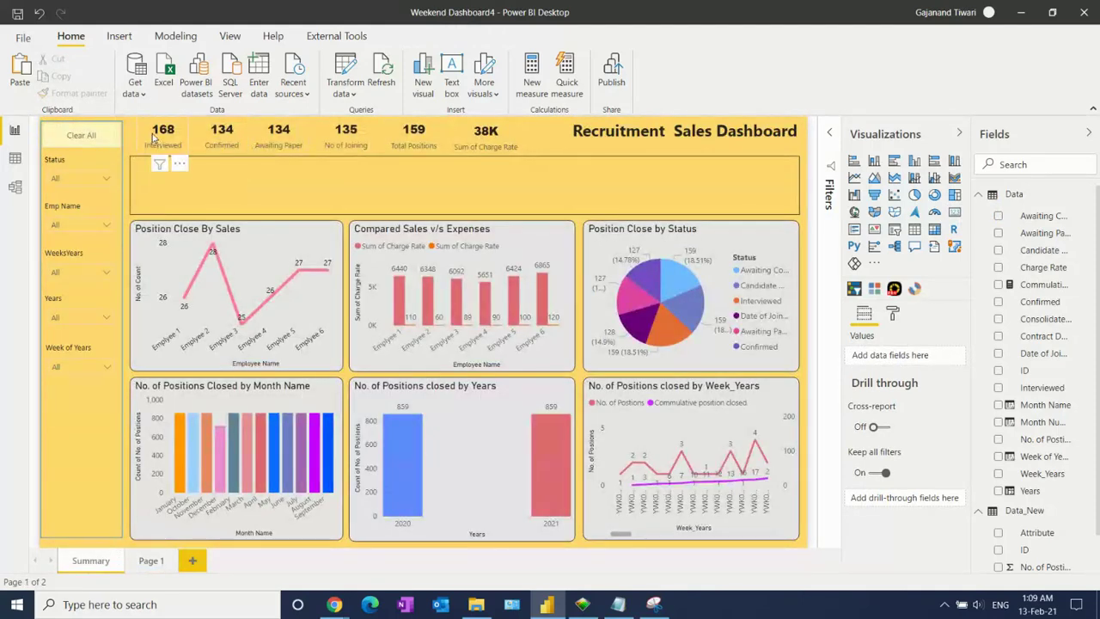
left_click(156, 135)
left_click(221, 133, "ctrl")
left_click(348, 136, "ctrl")
left_click(414, 136, "ctrl")
left_click(485, 136, "ctrl")
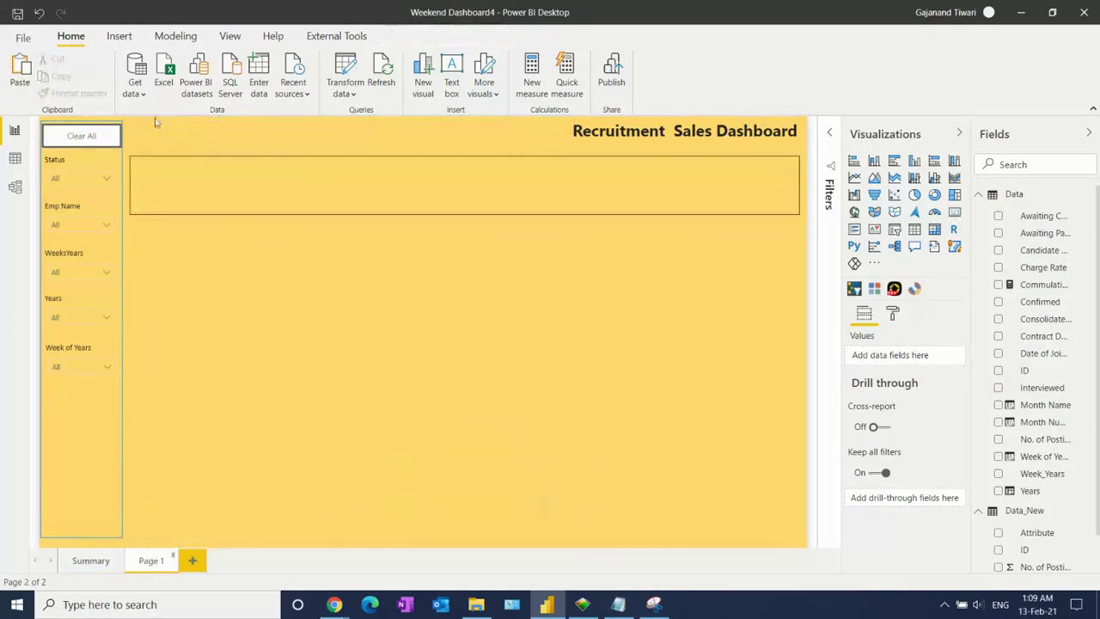
key("ctrl+v")
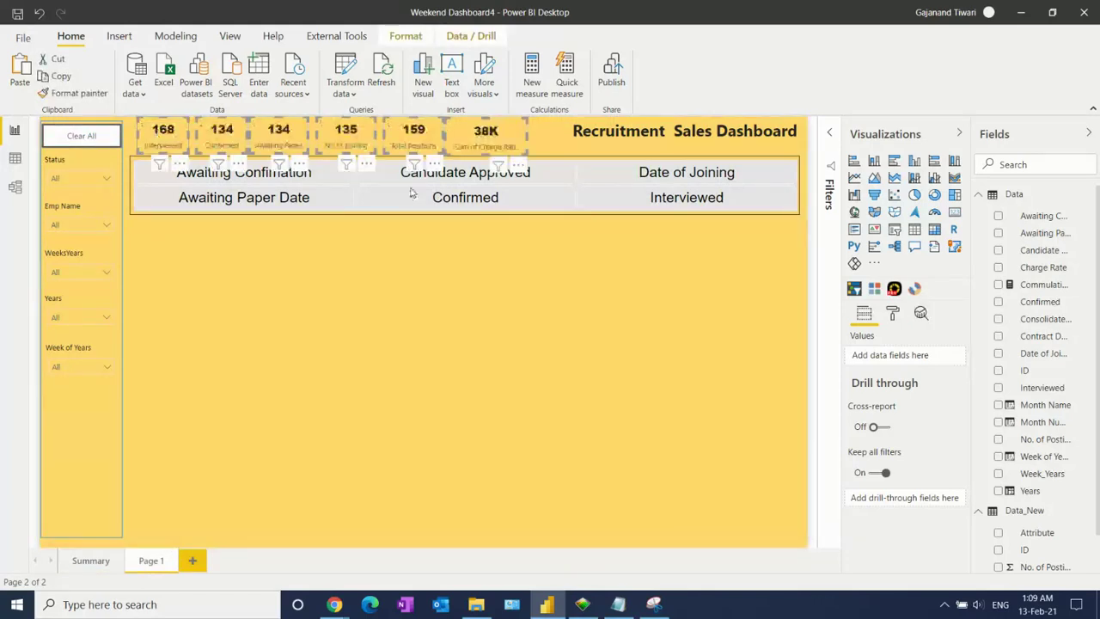
left_click(505, 342)
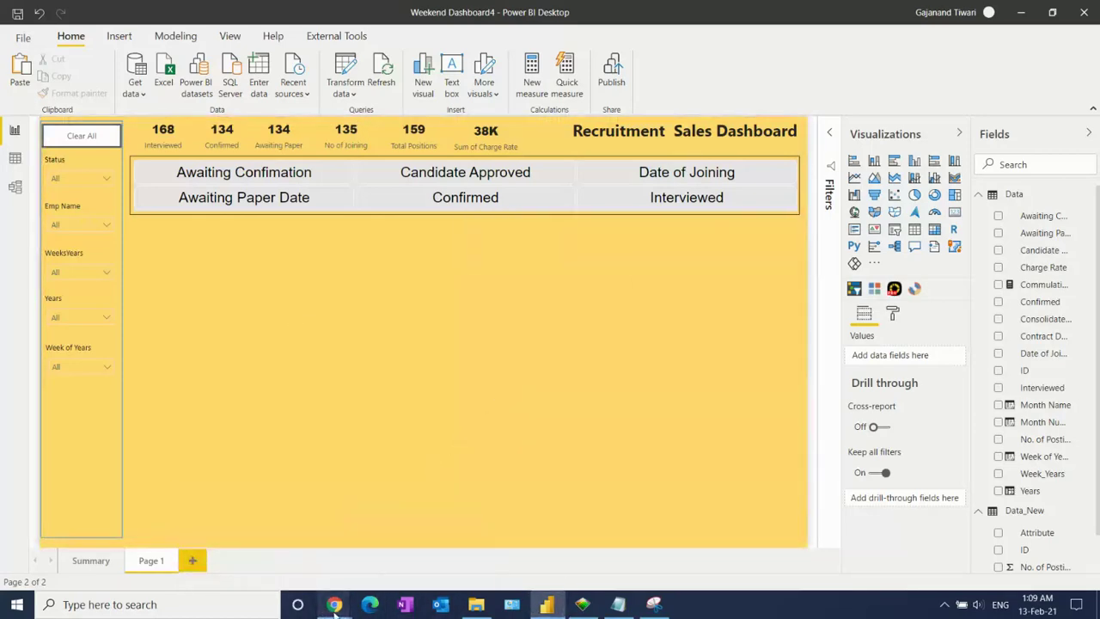
mouse_move(334, 604)
left_click(282, 553)
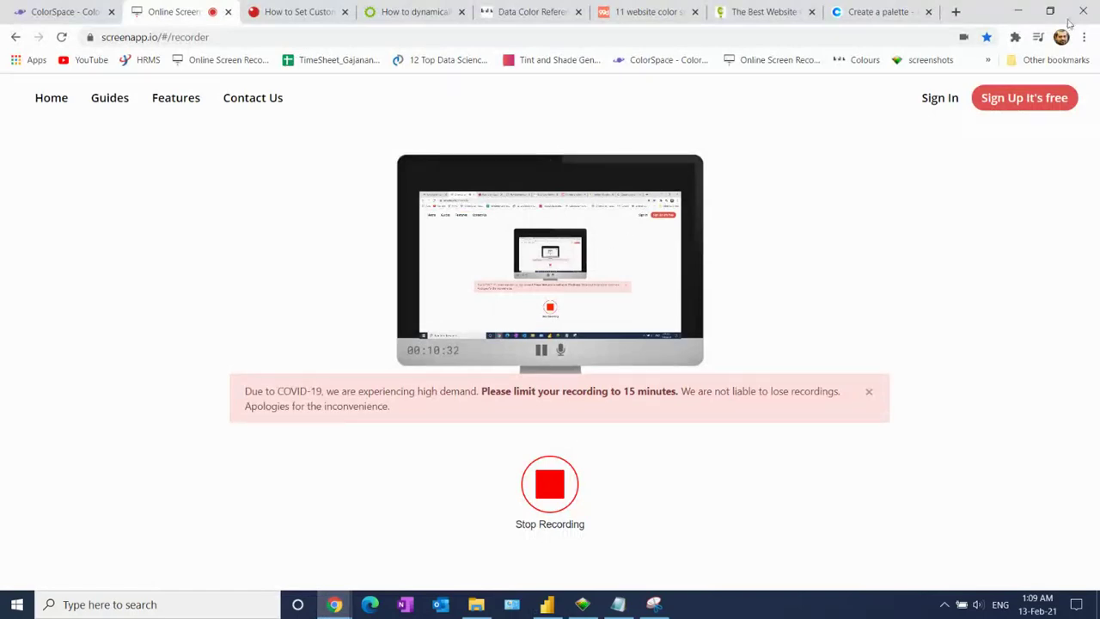
left_click(1017, 12)
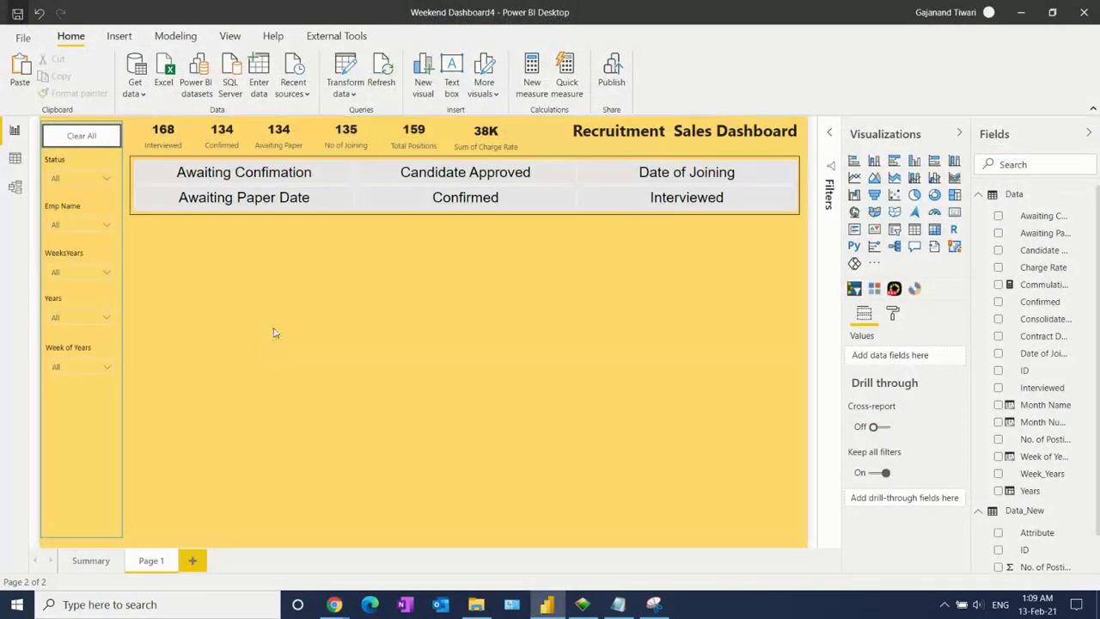
Paste the Position Close By Sales line chart onto Page 1 and remove its Employee Name and position-count fields
left_click(90, 561)
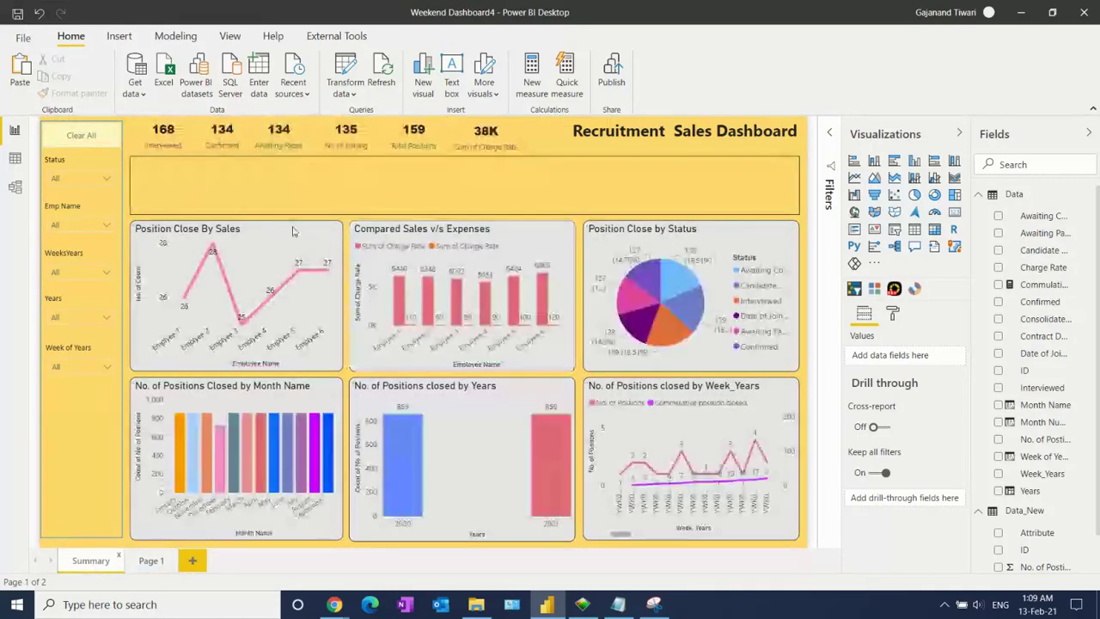
left_click(266, 235)
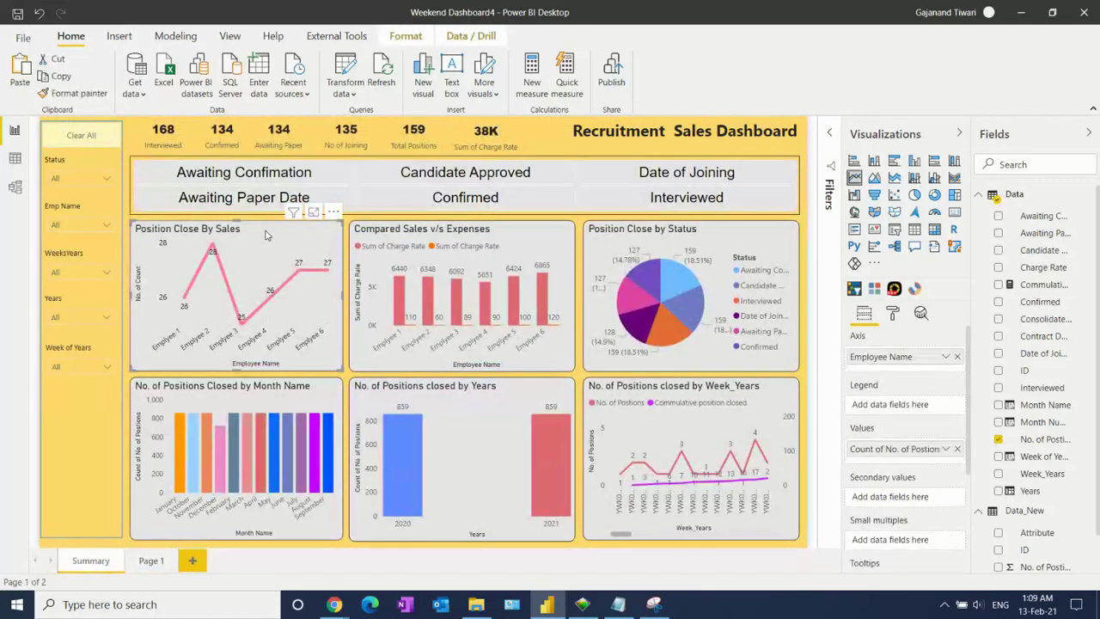
left_click(149, 561)
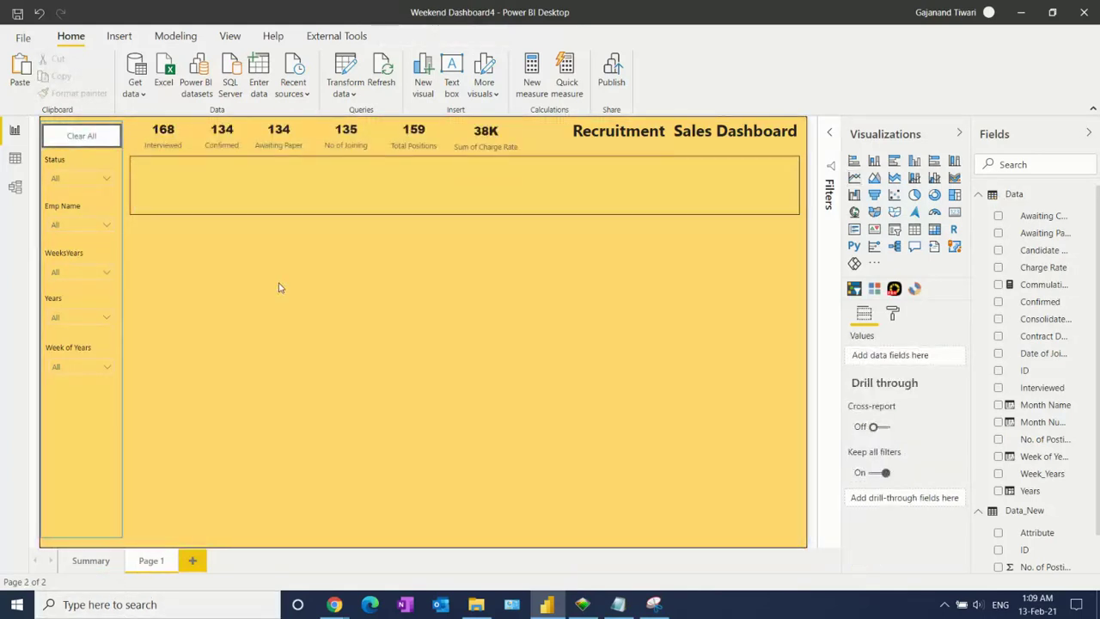
key("ctrl+v")
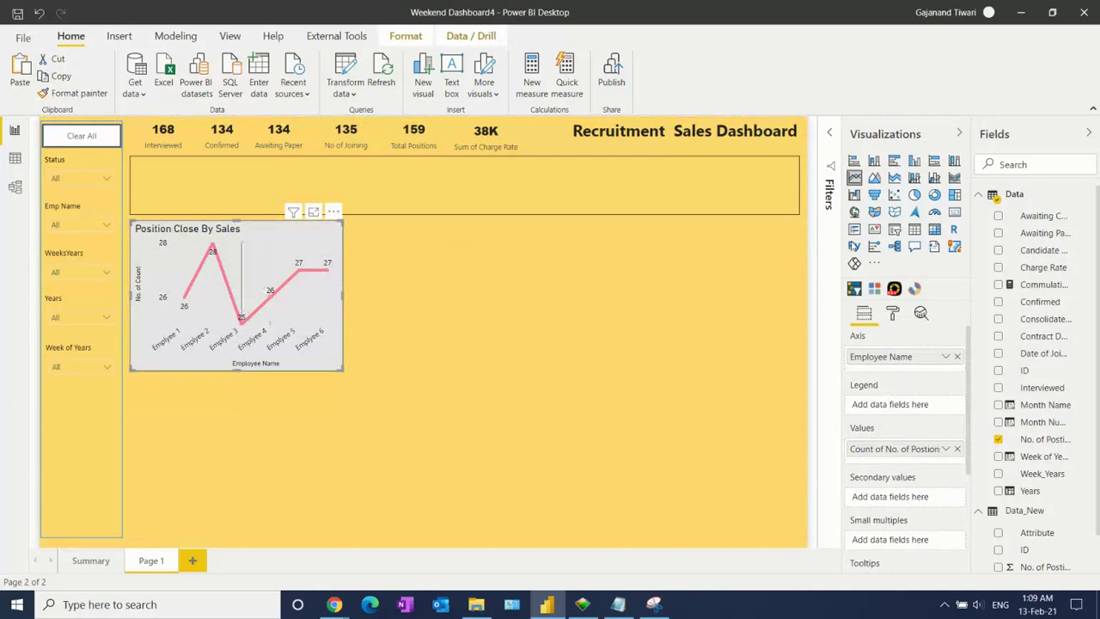
left_click(957, 356)
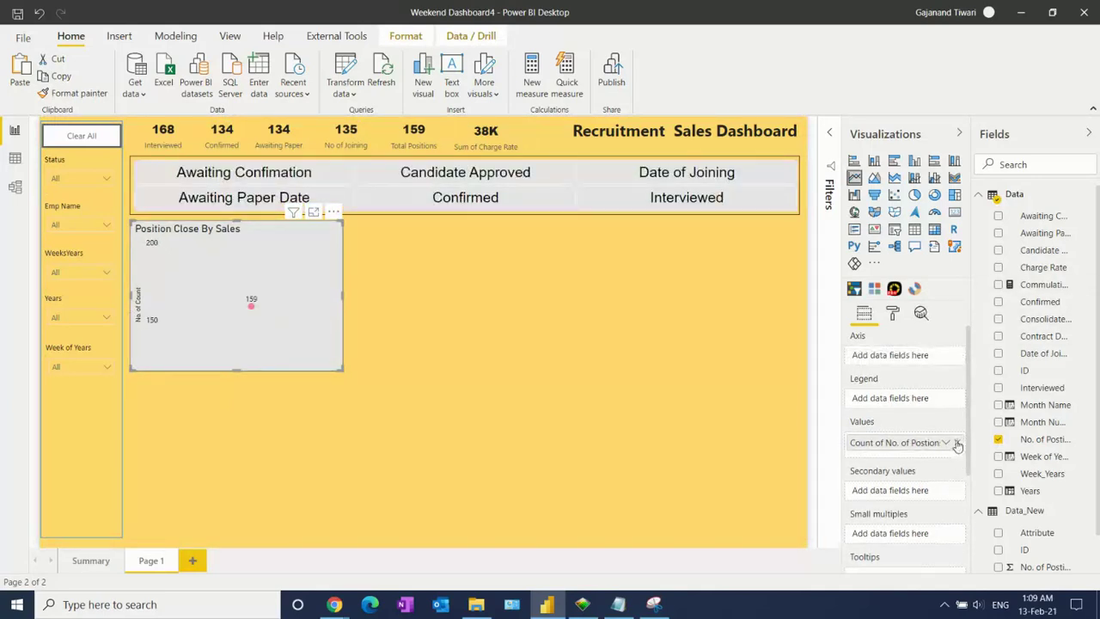
left_click(956, 442)
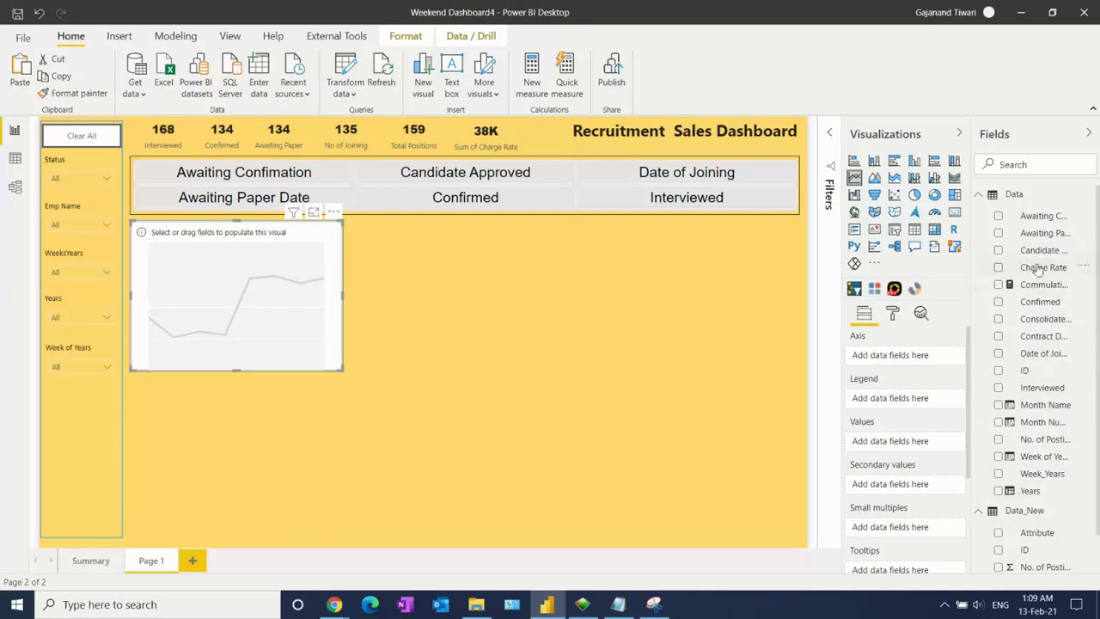
left_click_drag(951, 135, 875, 140)
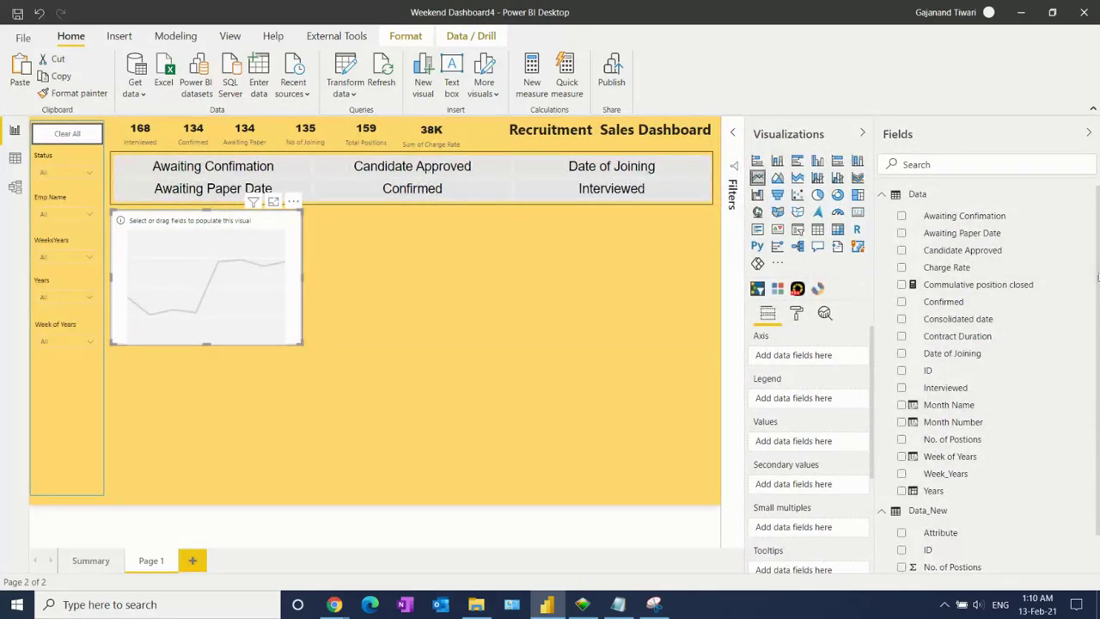
scroll(1097, 284, "down", 1)
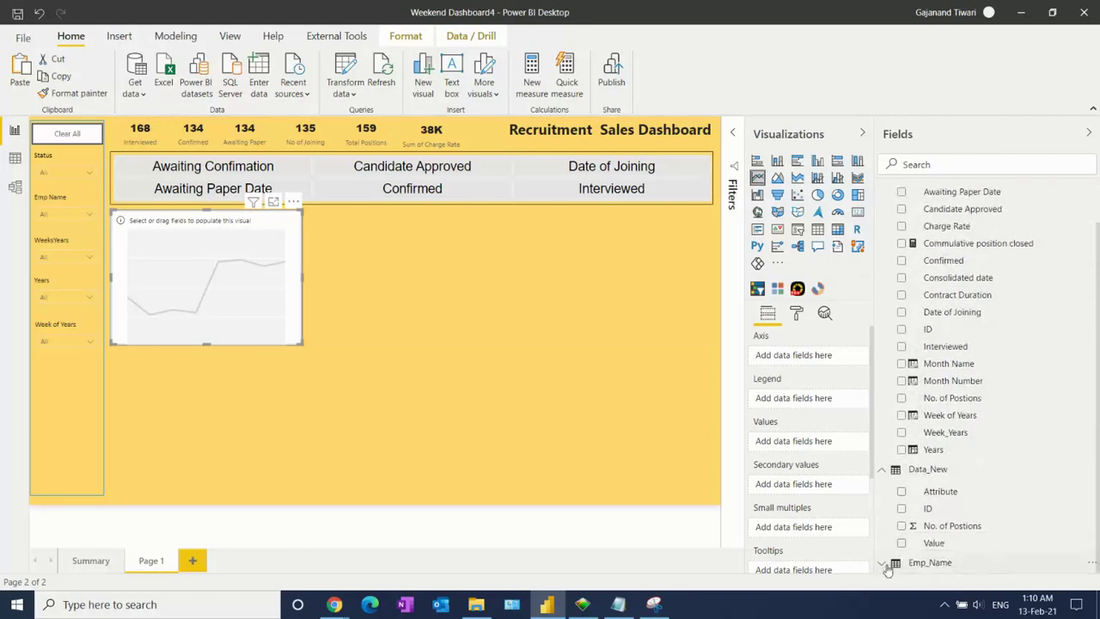
Put Employee Name on the line chart's axis and No. of Postions in Values
left_click(930, 563)
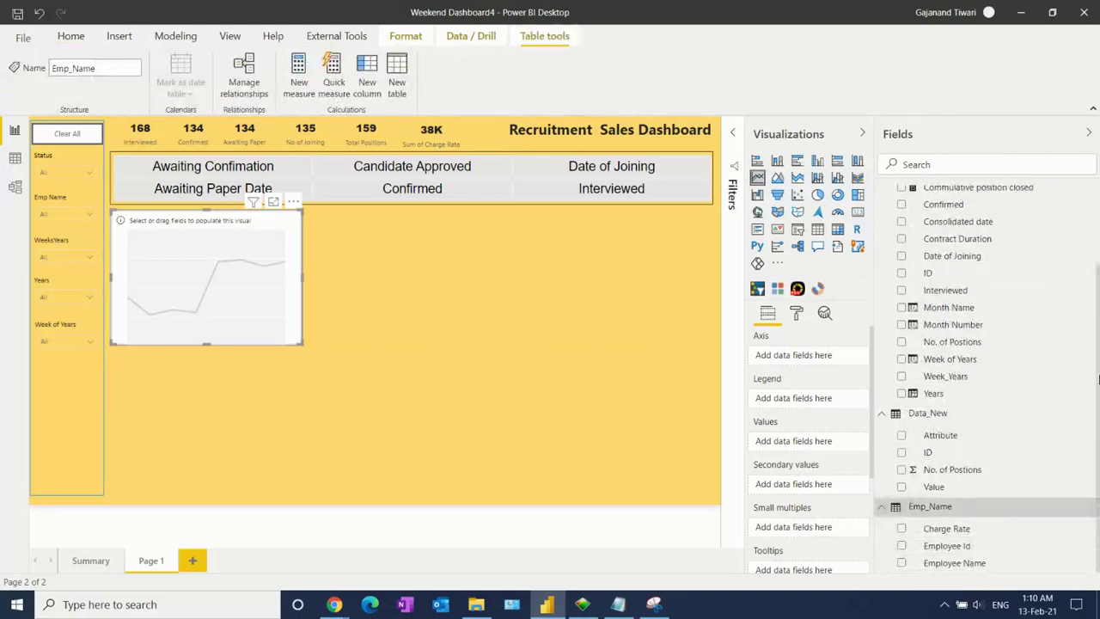
left_click(901, 564)
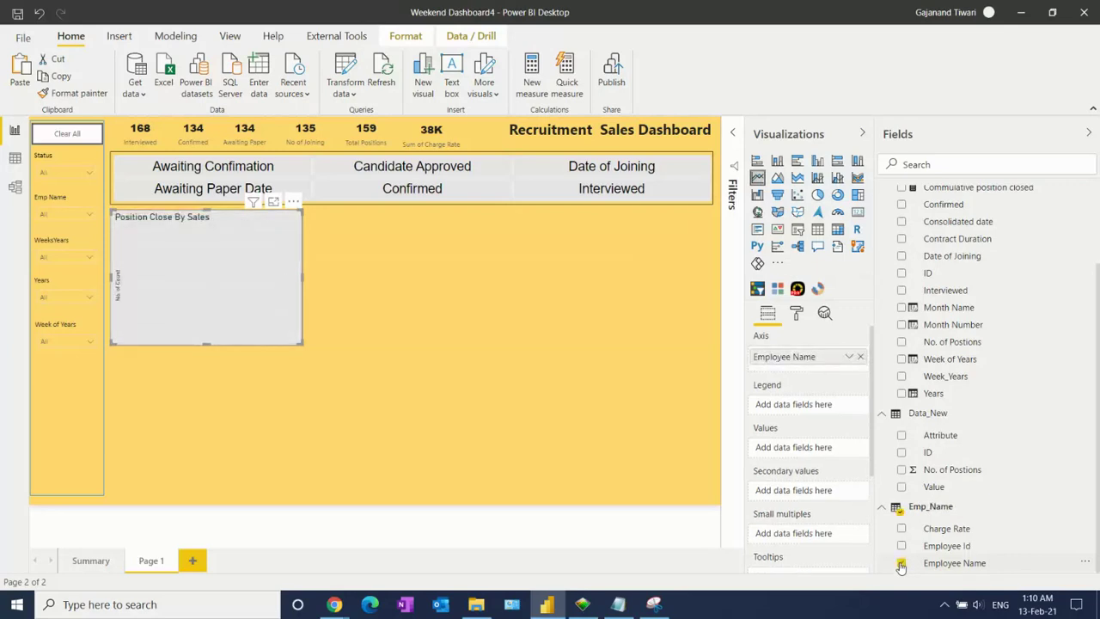
left_click_drag(904, 344, 798, 457)
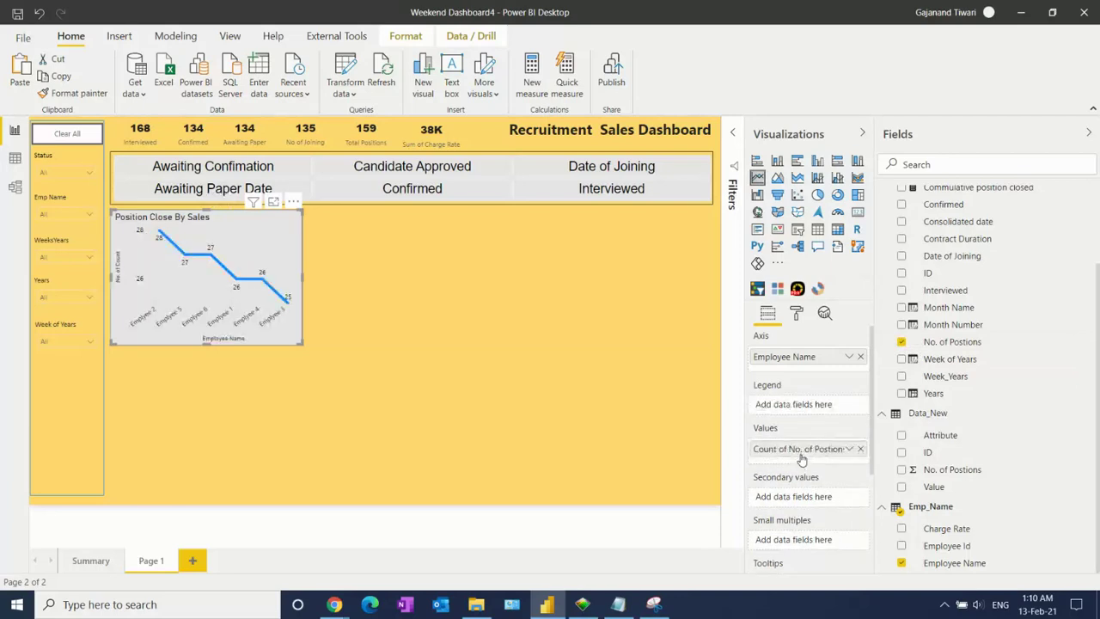
left_click(850, 449)
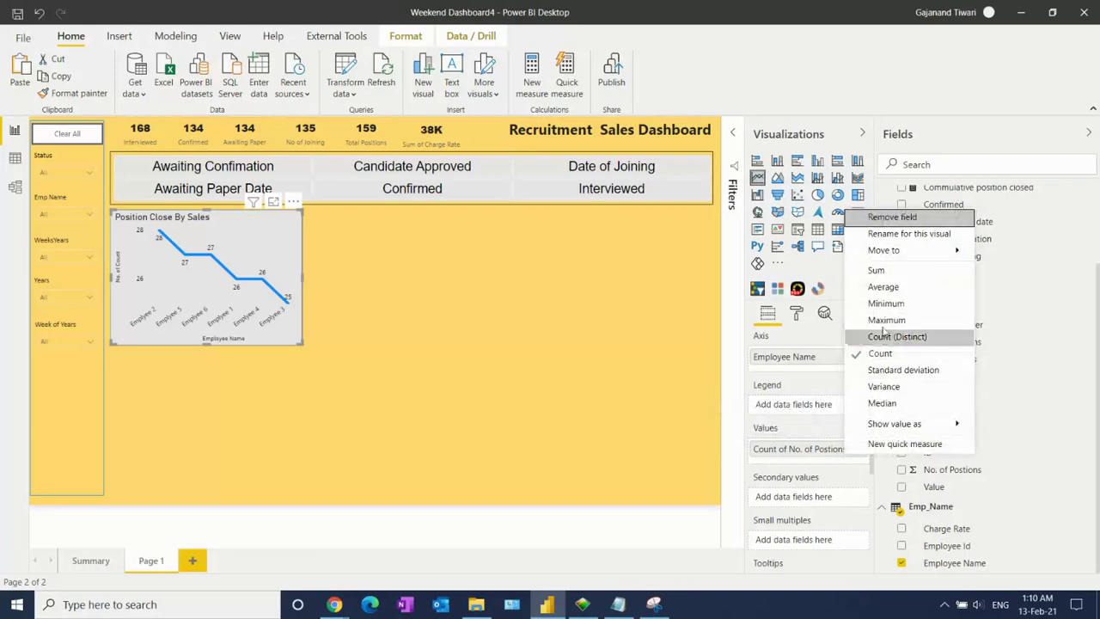
Sort the line chart by Employee Name in ascending order
left_click(293, 203)
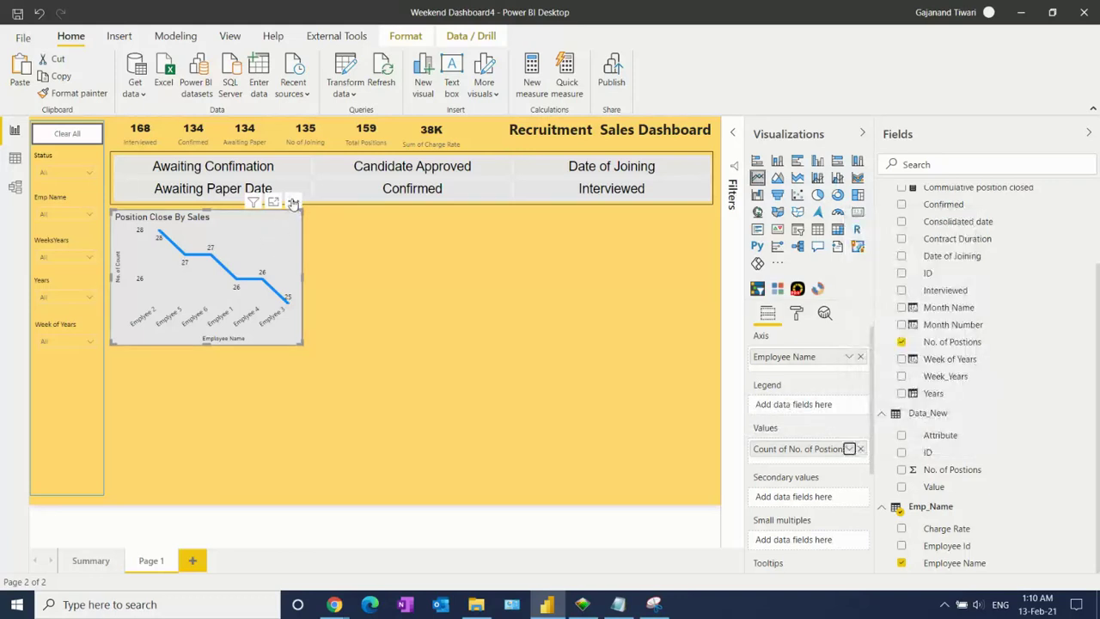
left_click(293, 203)
mouse_move(357, 318)
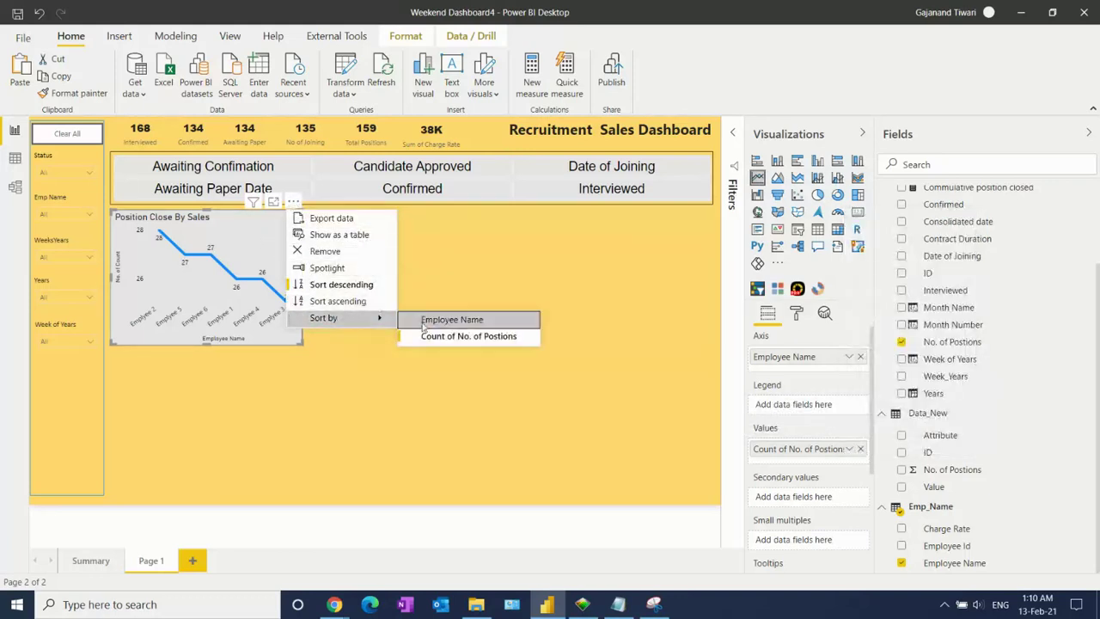
left_click(443, 321)
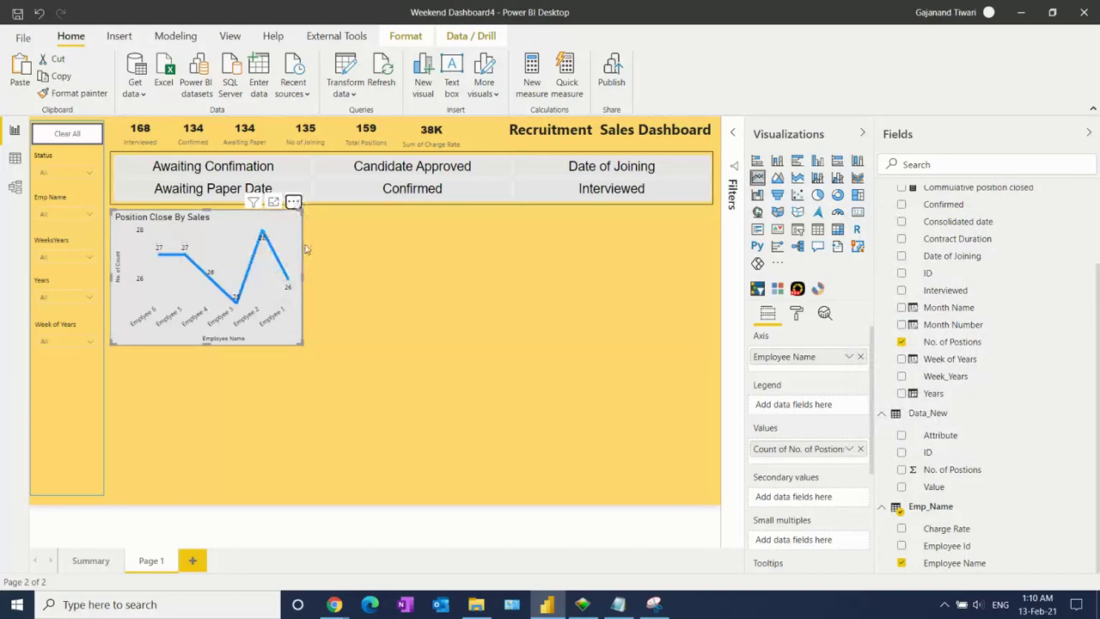
left_click(293, 203)
left_click(340, 306)
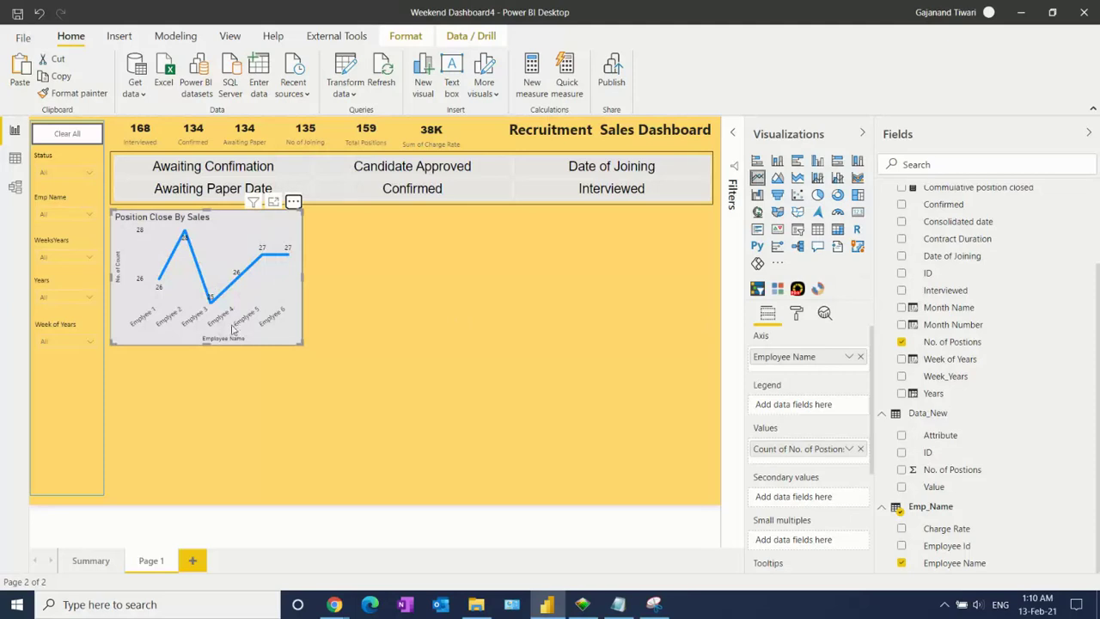
left_click(460, 319)
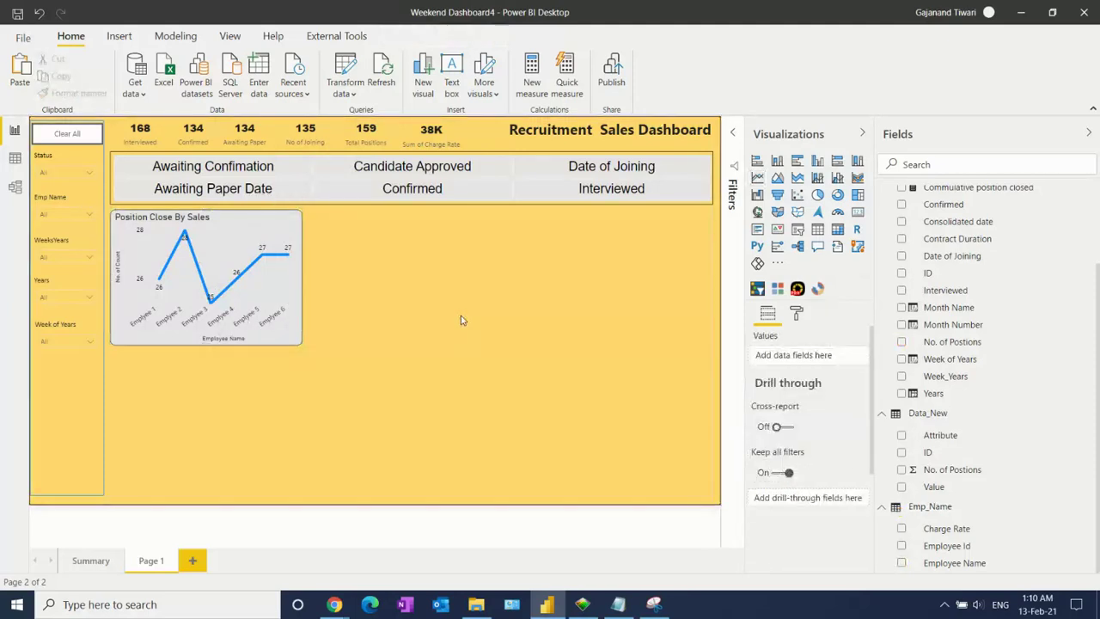
Review the line chart's title text in the Format pane
left_click(201, 217)
left_click(797, 313)
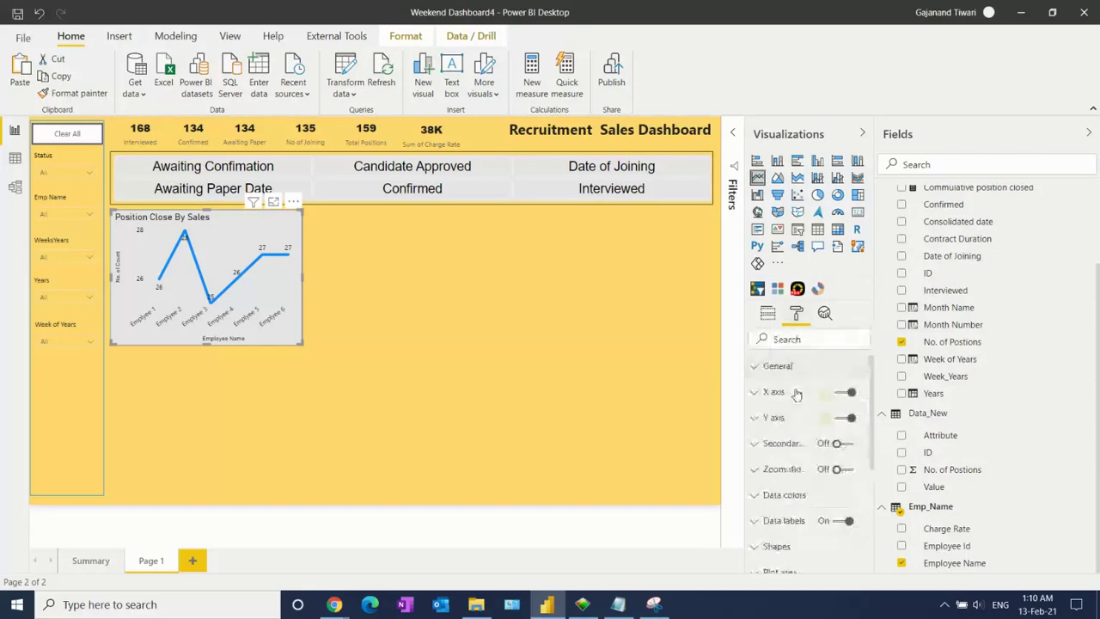
scroll(803, 481, "down", 3)
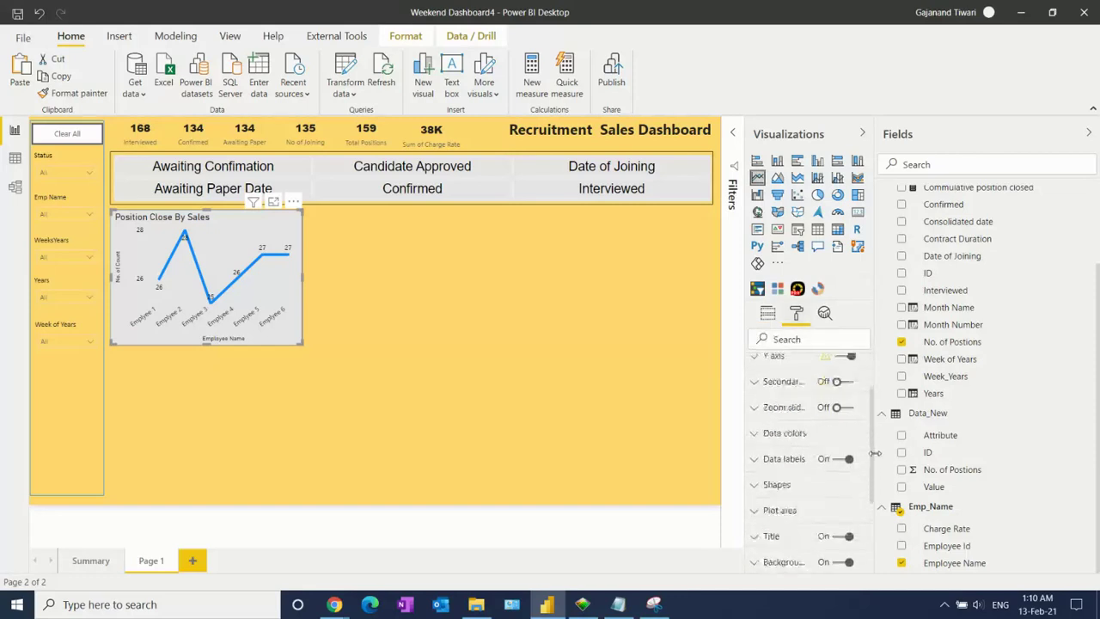
left_click(797, 450)
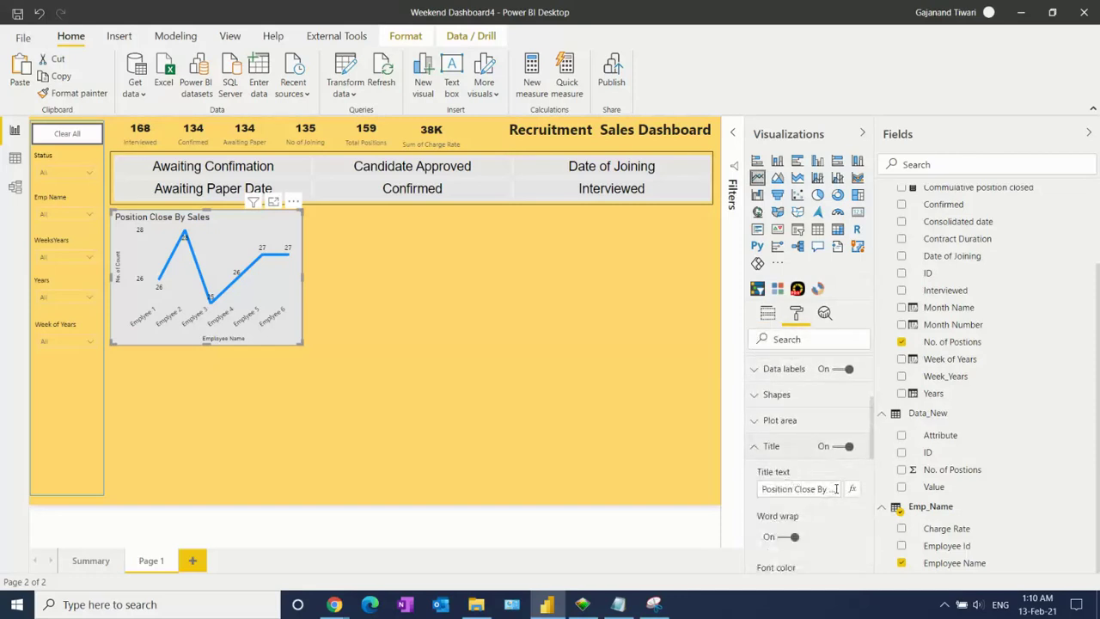
left_click_drag(834, 488, 739, 490)
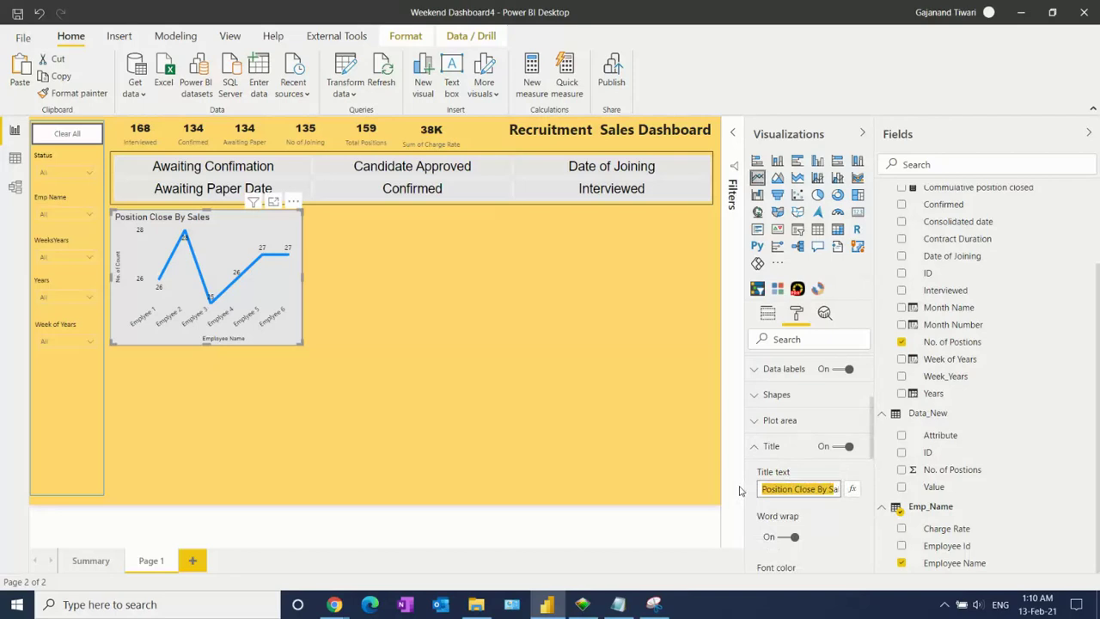
left_click(764, 448)
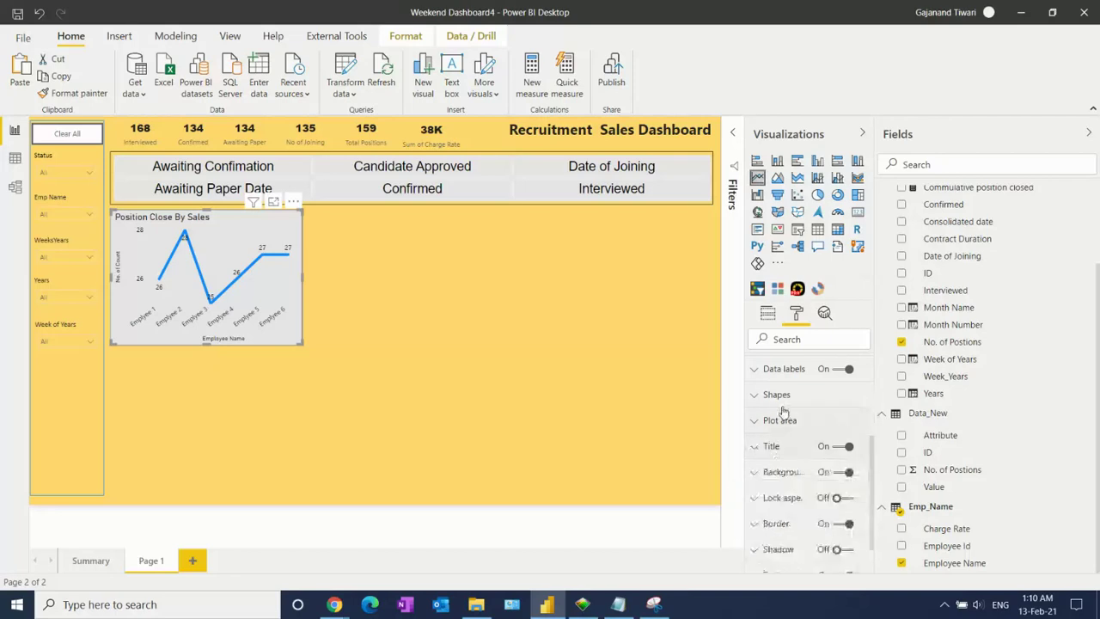
Change the line chart's background from orange to the light grey theme colour
left_click(798, 474)
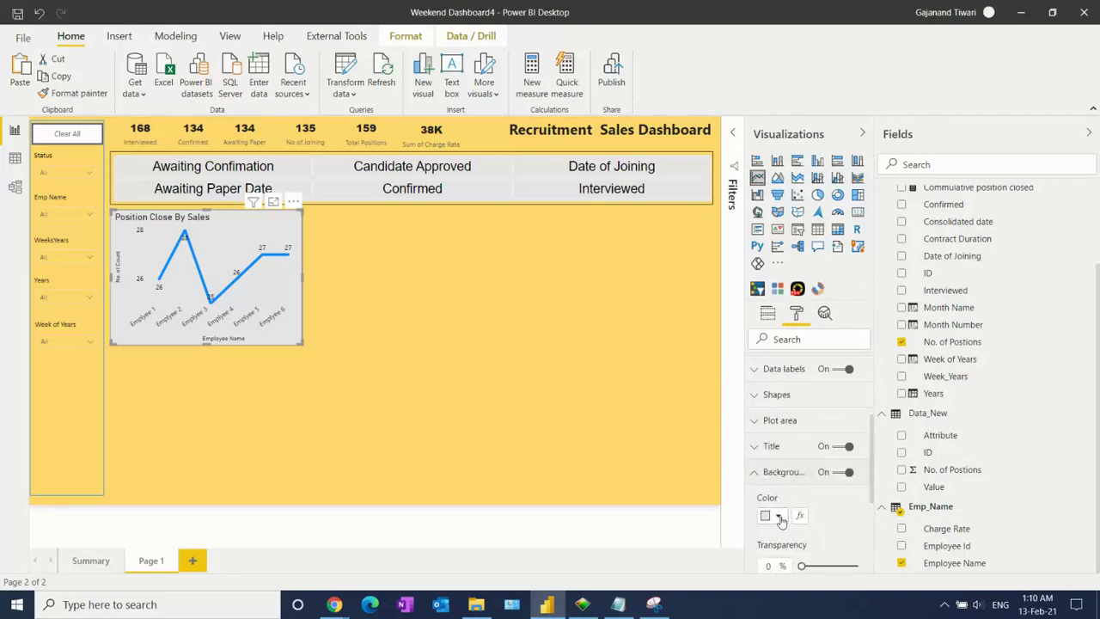
left_click(776, 516)
left_click(805, 418)
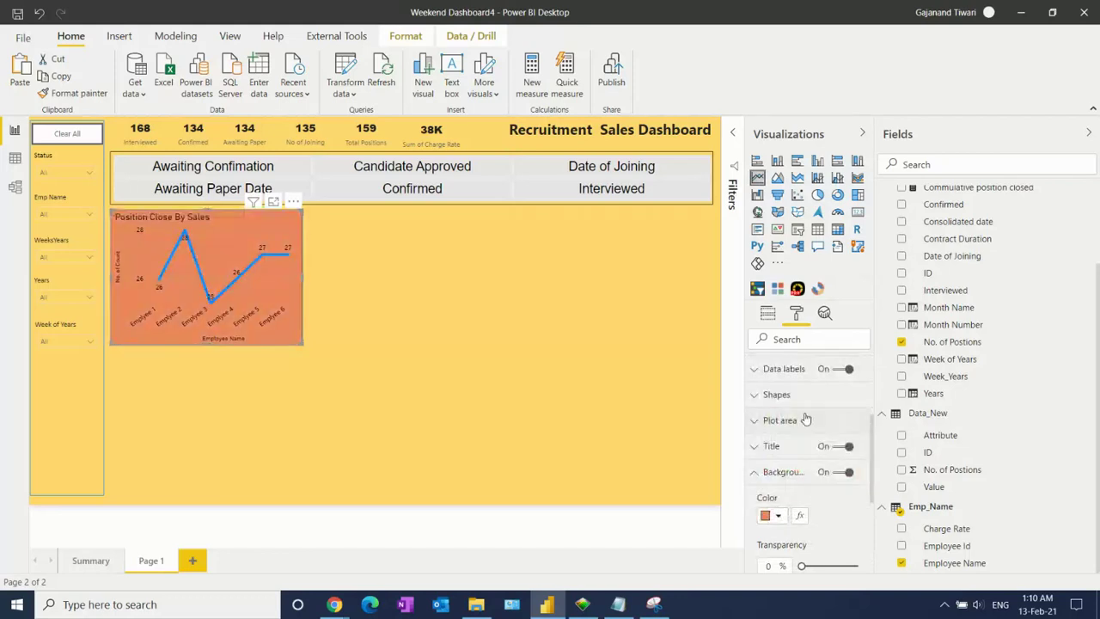
left_click(778, 518)
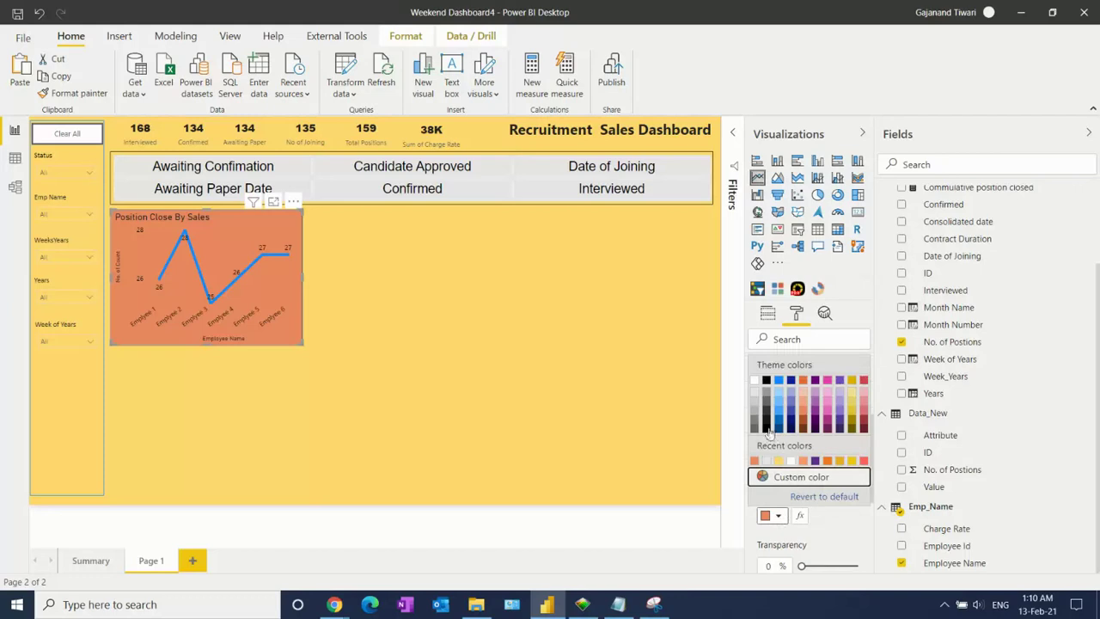
left_click(754, 394)
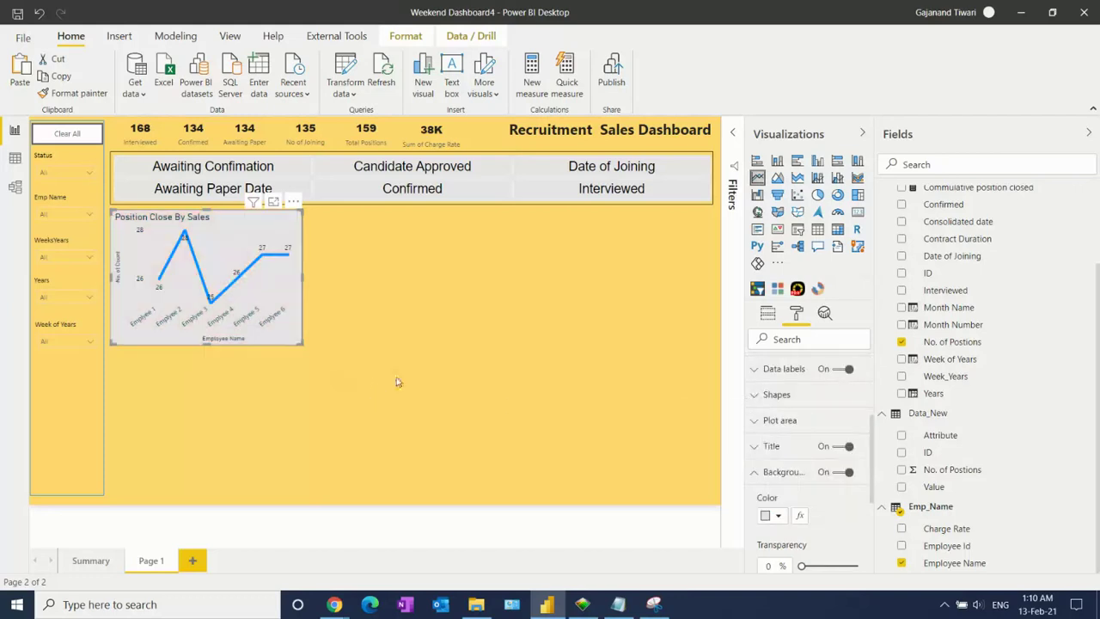
left_click(420, 380)
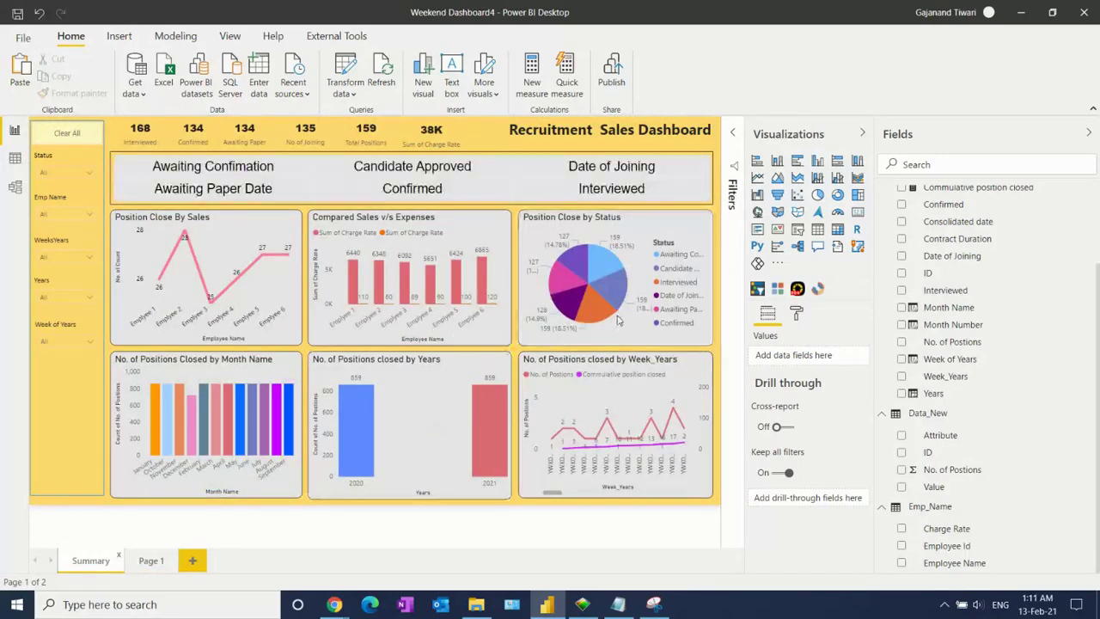
Copy the Summary page's visuals and paste the five other charts onto Page 1 around the Position Close By Sales chart
left_click(460, 324)
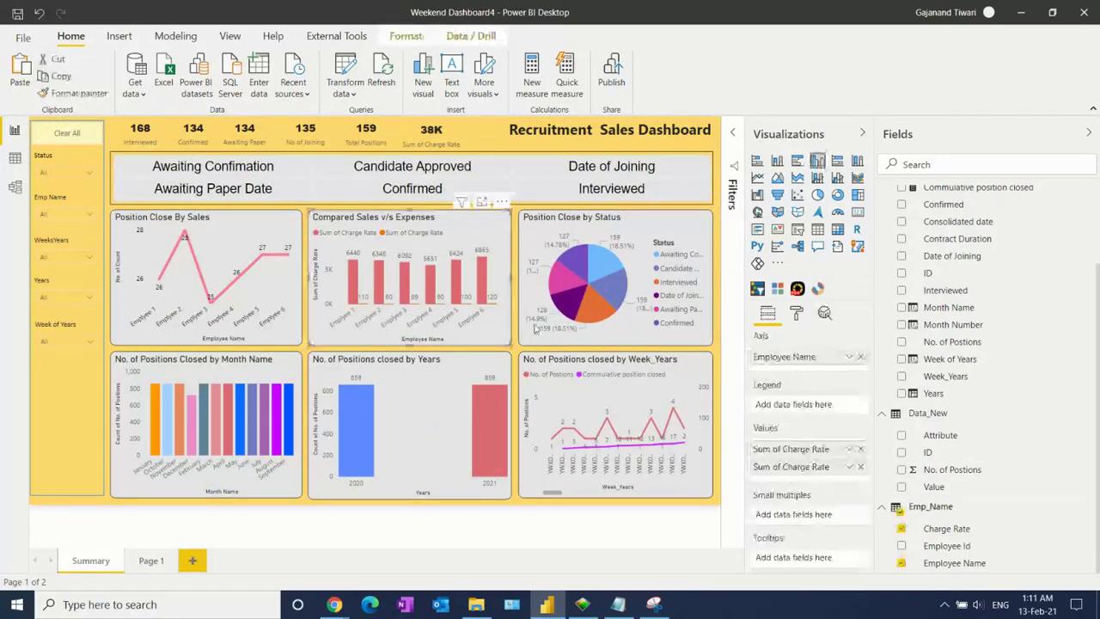
left_click(600, 329)
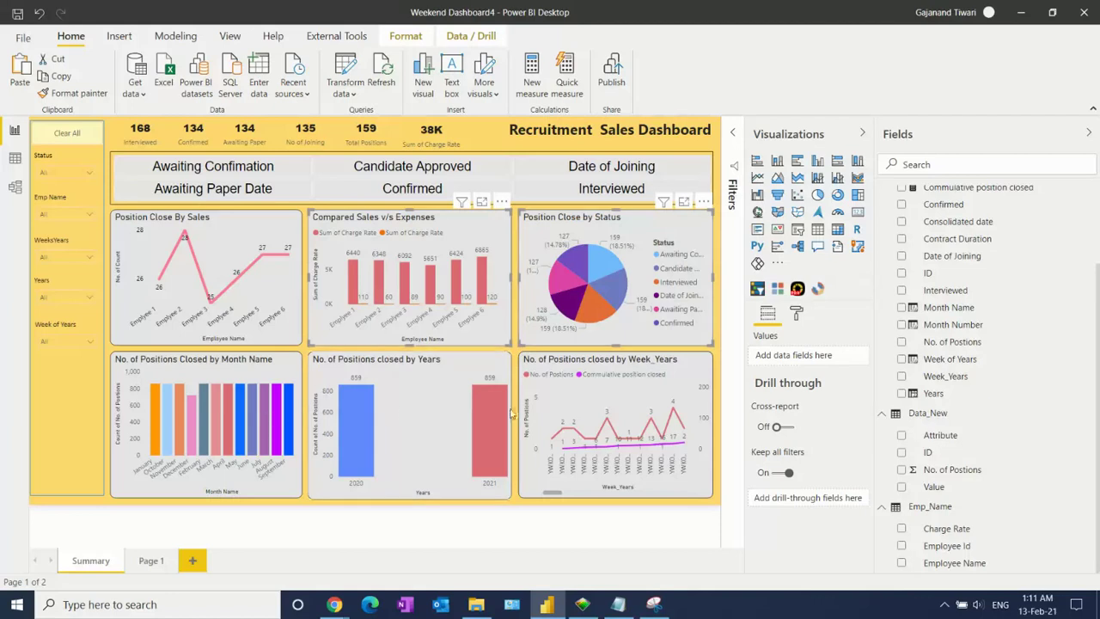
key("ctrl+a")
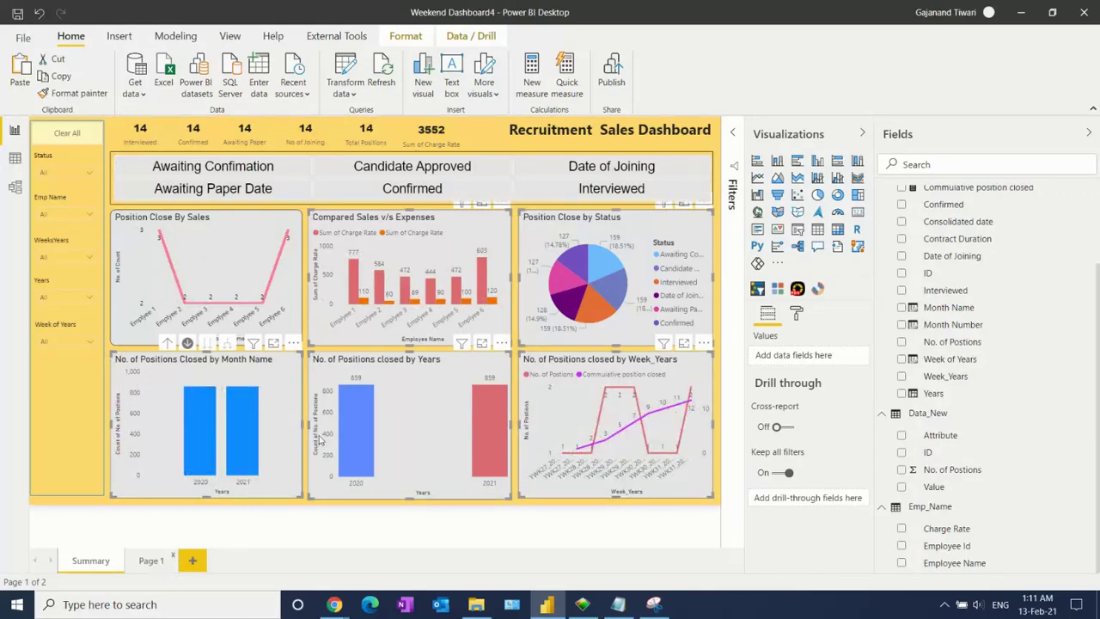
left_click(151, 560)
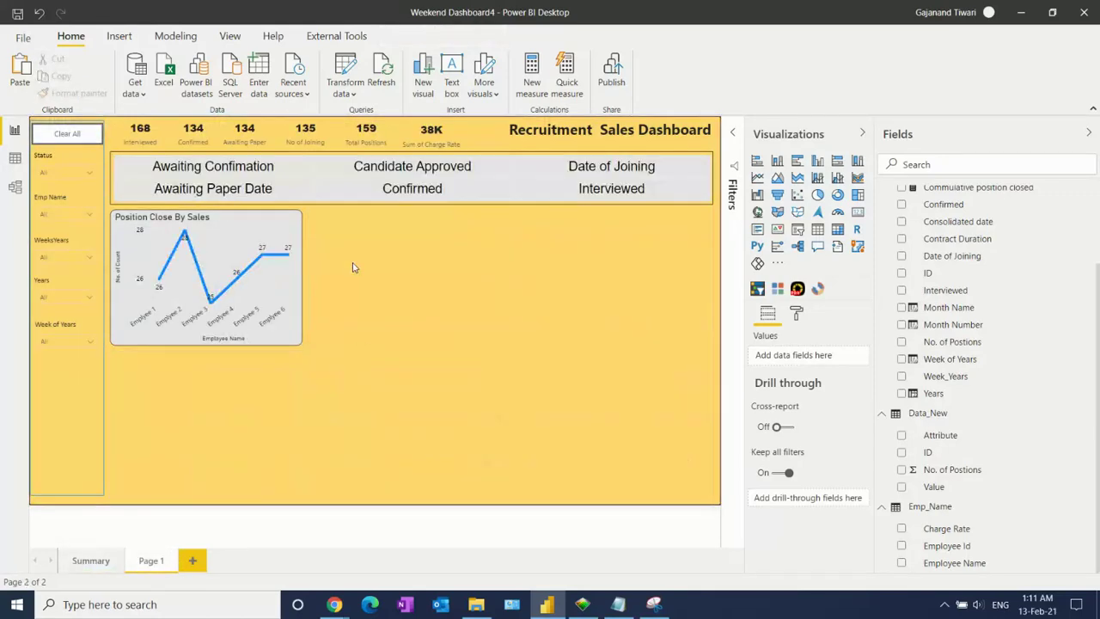
key("ctrl+v")
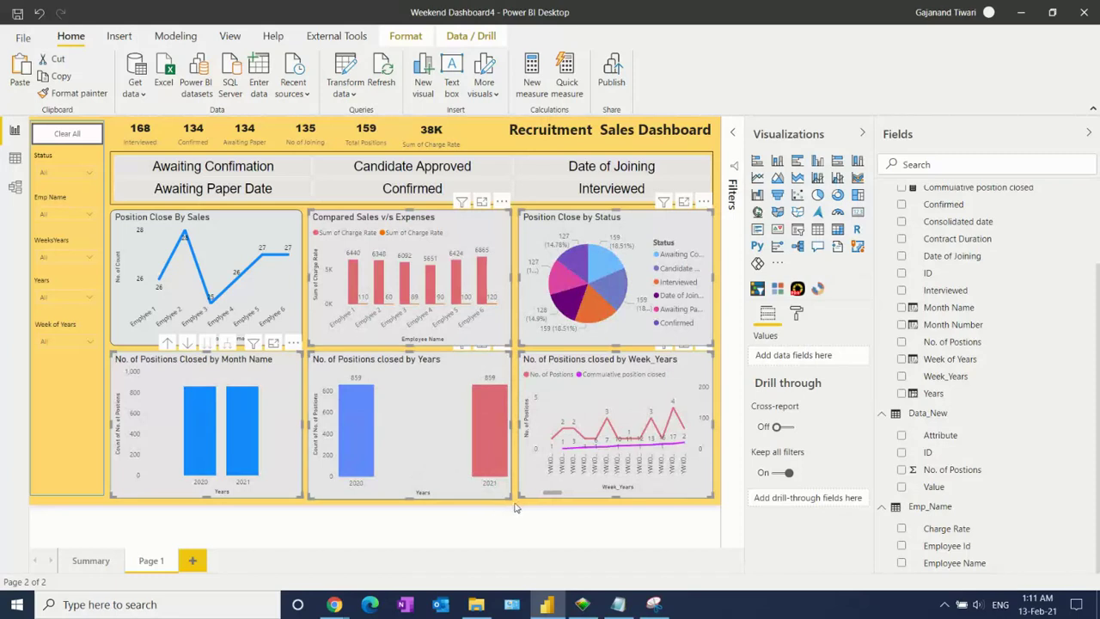
left_click(516, 508)
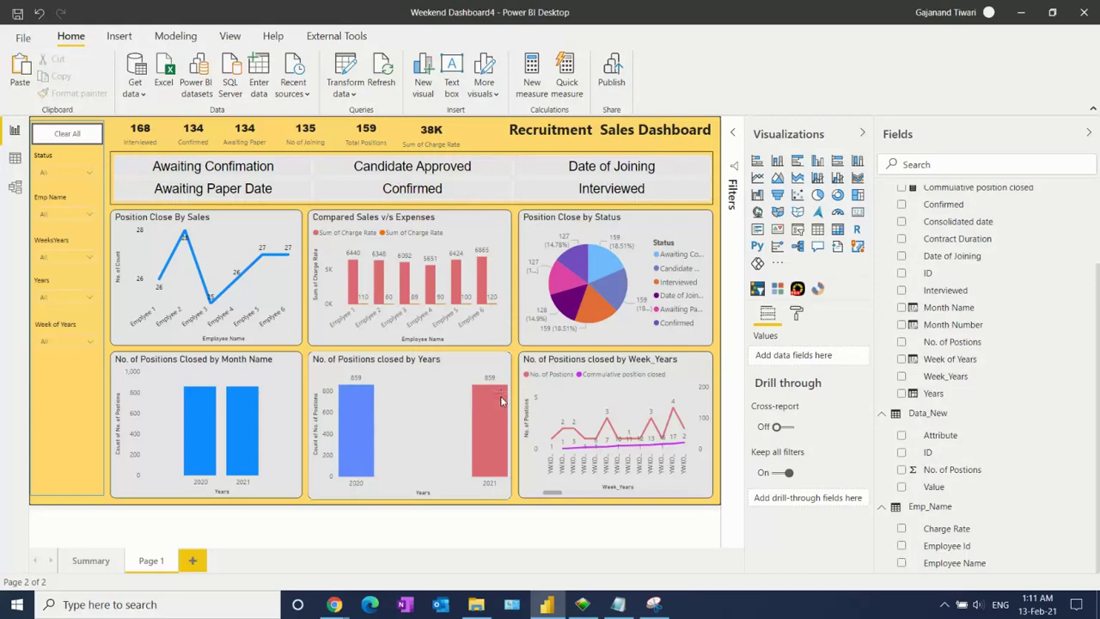
mouse_move(501, 397)
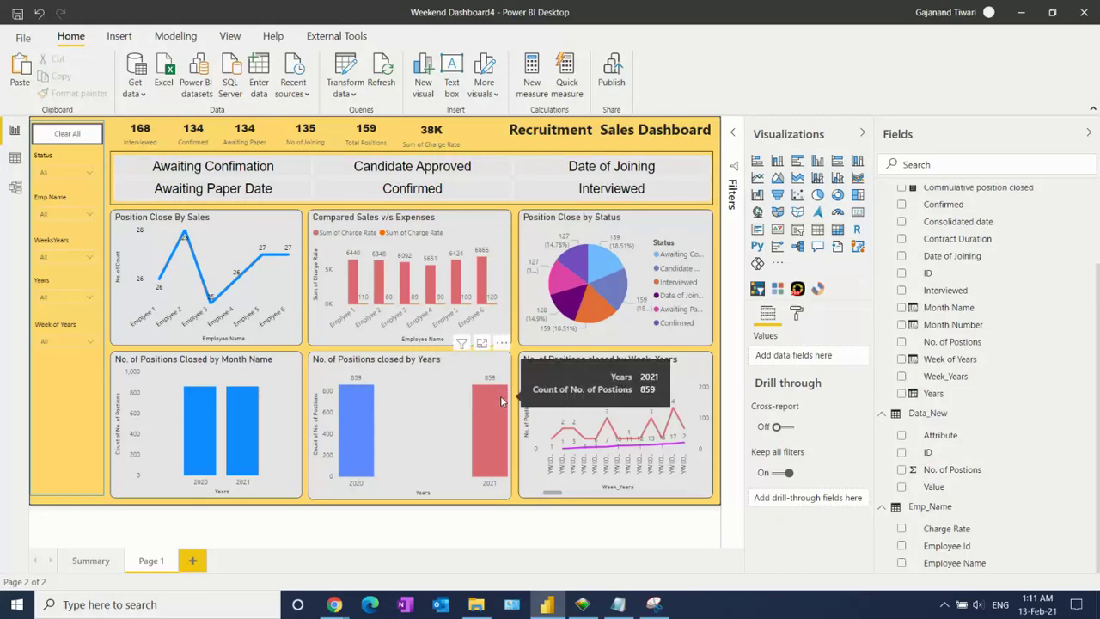
mouse_move(334, 605)
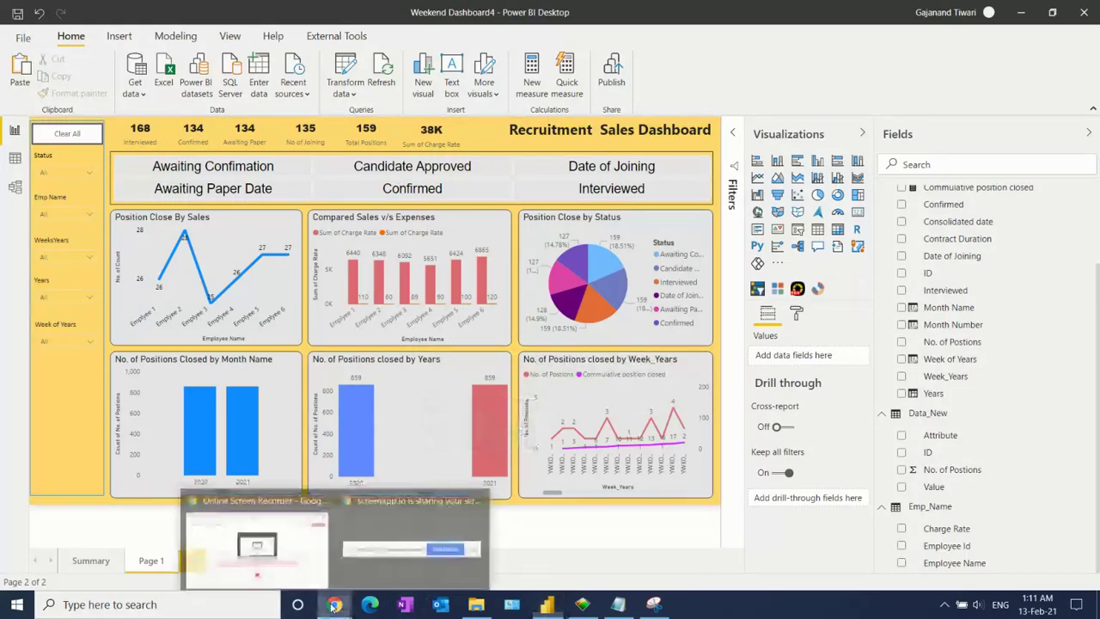
left_click(297, 557)
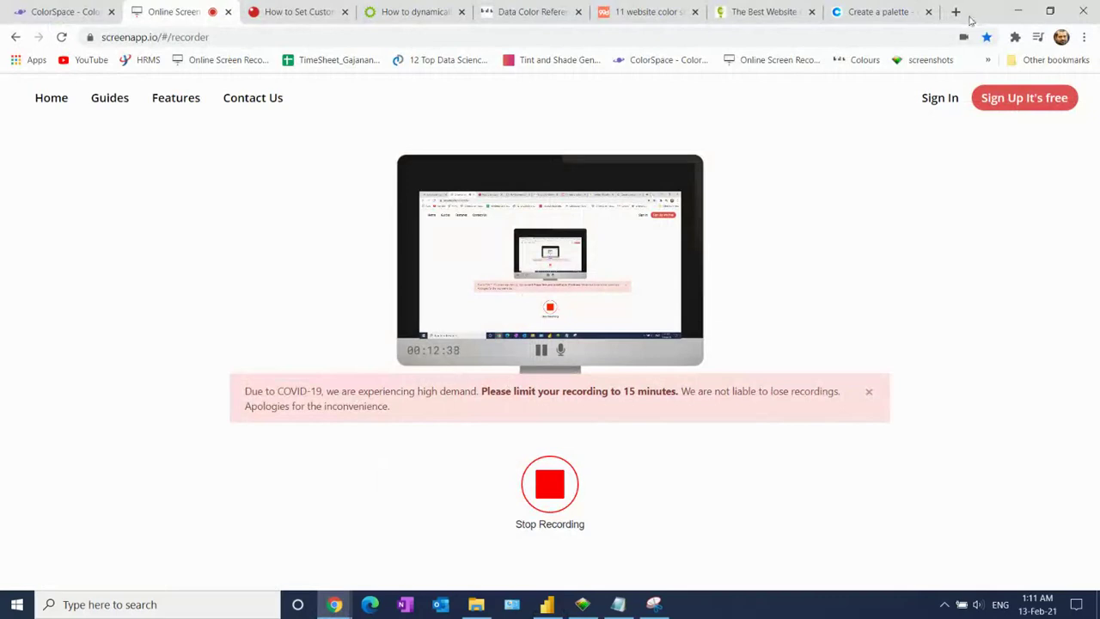
left_click(1018, 11)
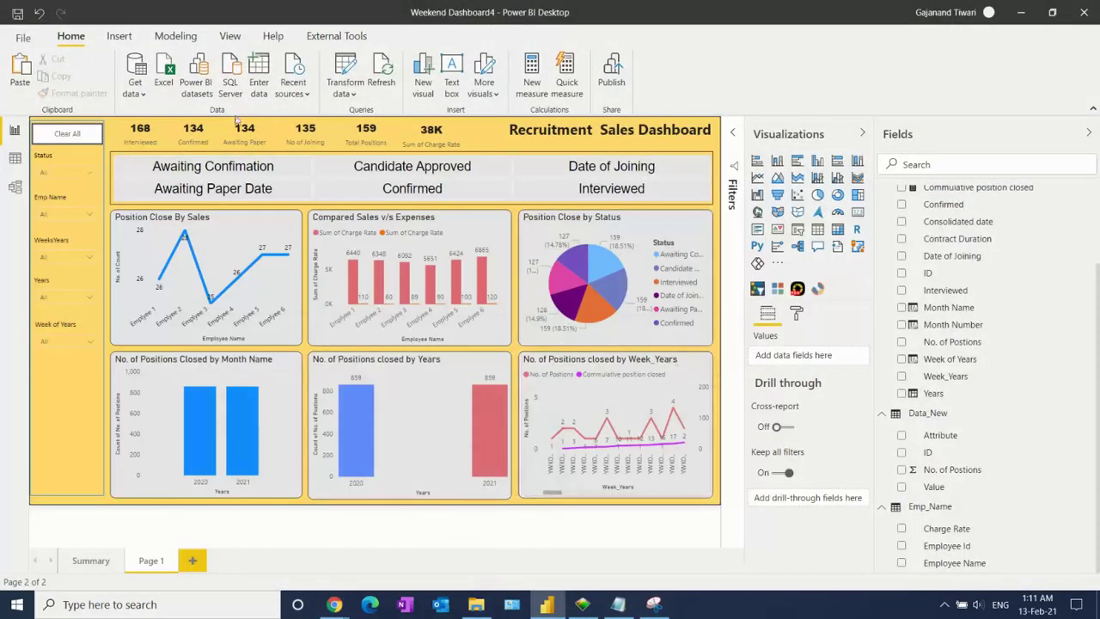
Show the Data table's rows, select the Week_Years column, and open the data in Power Query Editor
left_click(14, 161)
mouse_move(466, 572)
left_mouse_down()
mouse_move(268, 571)
mouse_move(466, 571)
left_mouse_up()
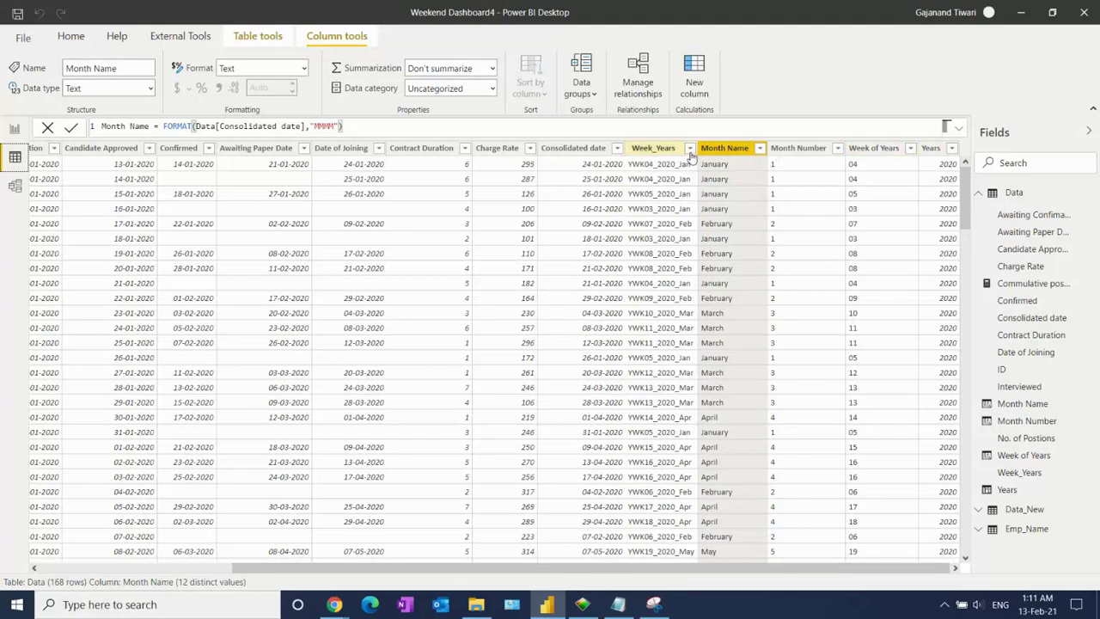
left_click(662, 175)
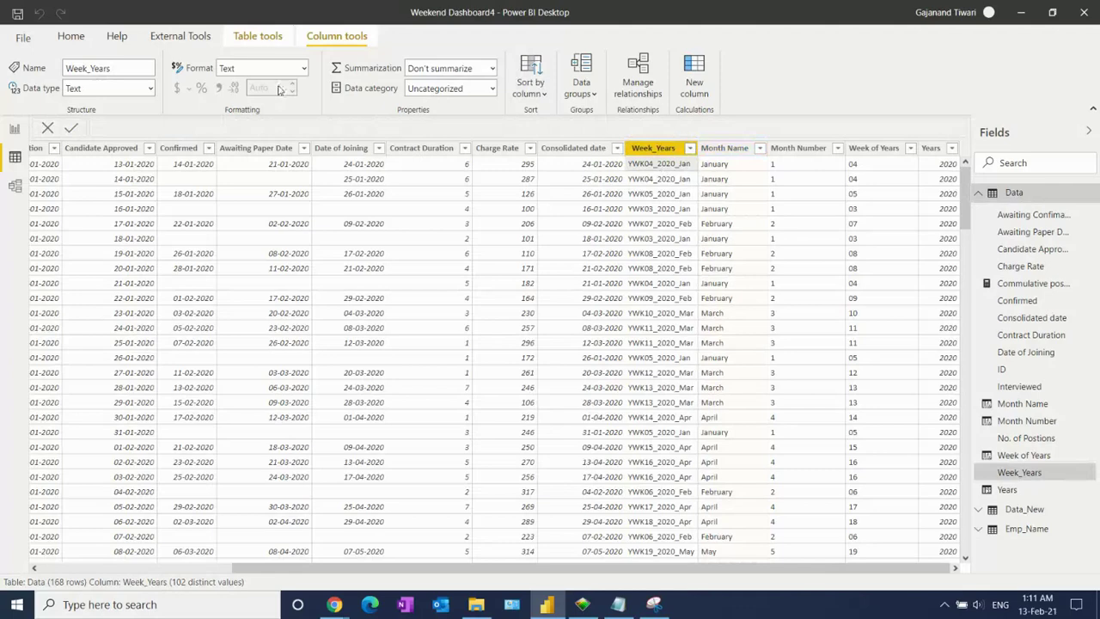
left_click(75, 38)
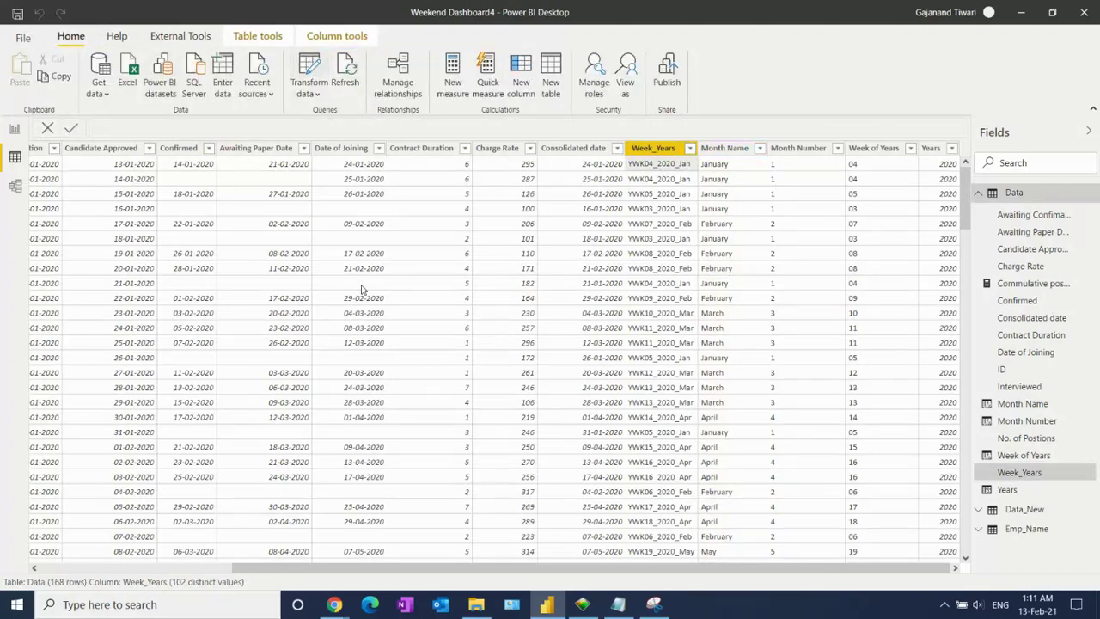
left_click(310, 72)
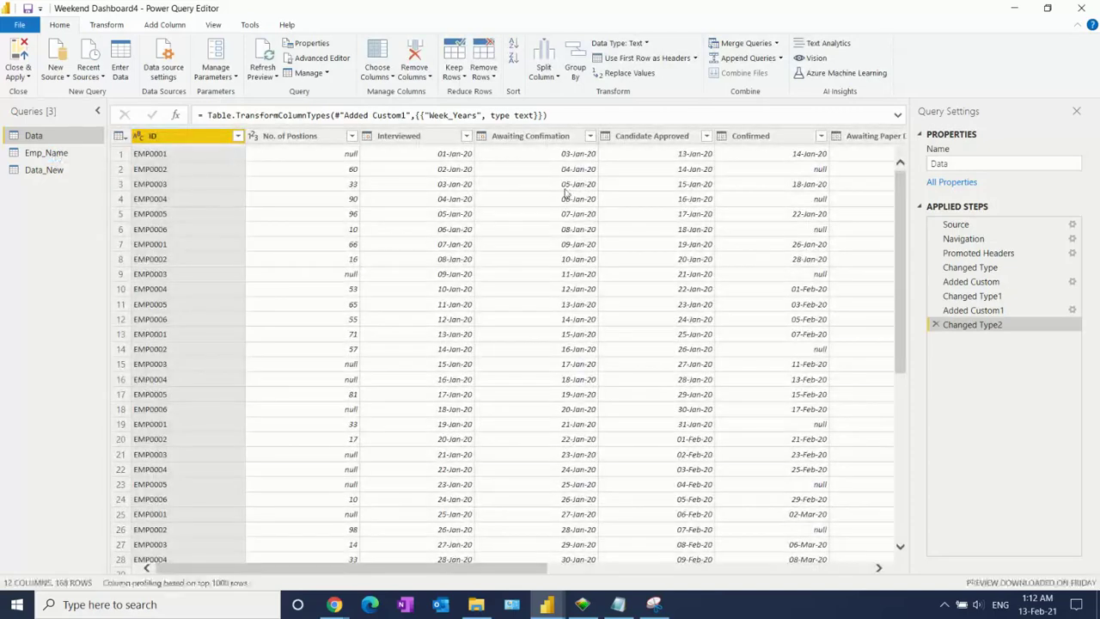
Review the Added Custom step's conditional column rules, cancel unchanged, then select Added Custom1
left_click(1071, 280)
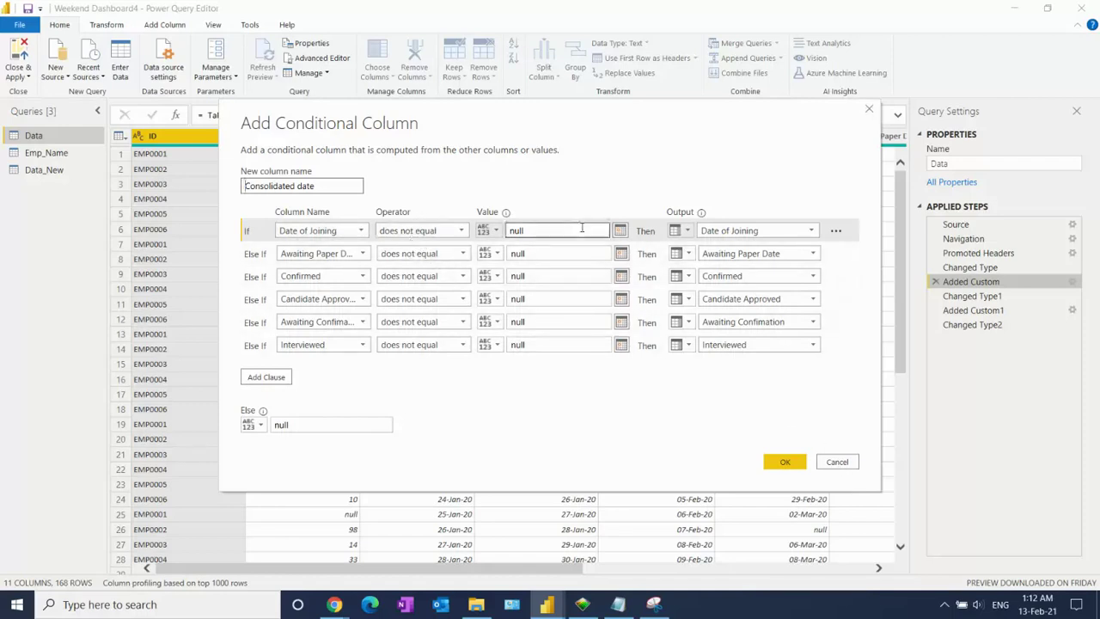
left_click(840, 464)
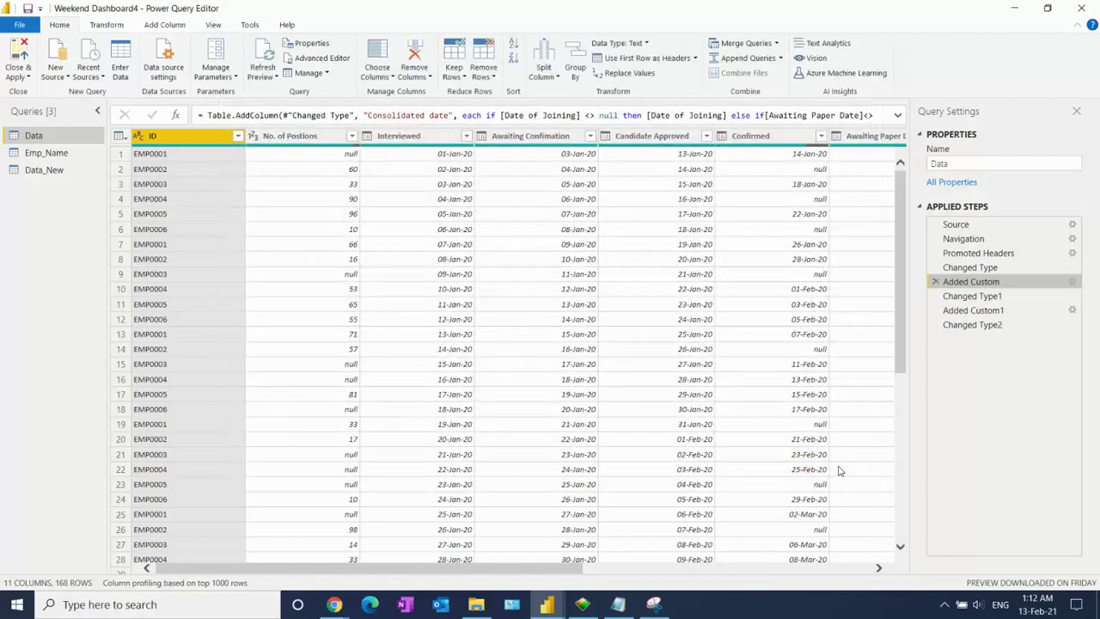
left_click(1023, 311)
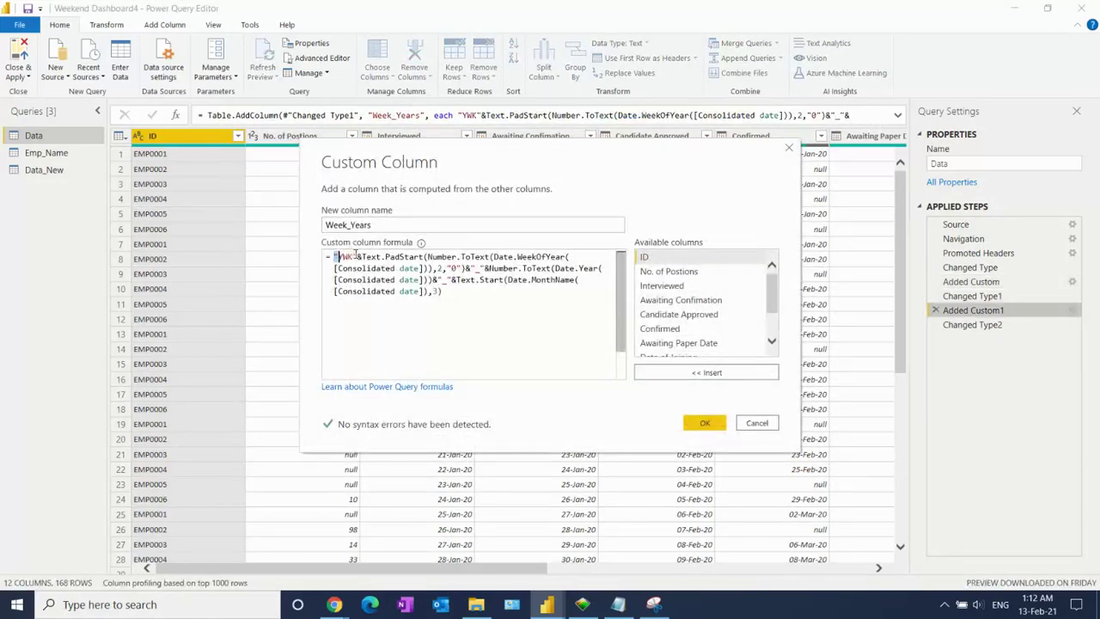
Highlight the Week_Years formula built from Consolidated date, then cancel the Custom Column dialog unchanged
left_click_drag(362, 256, 465, 269)
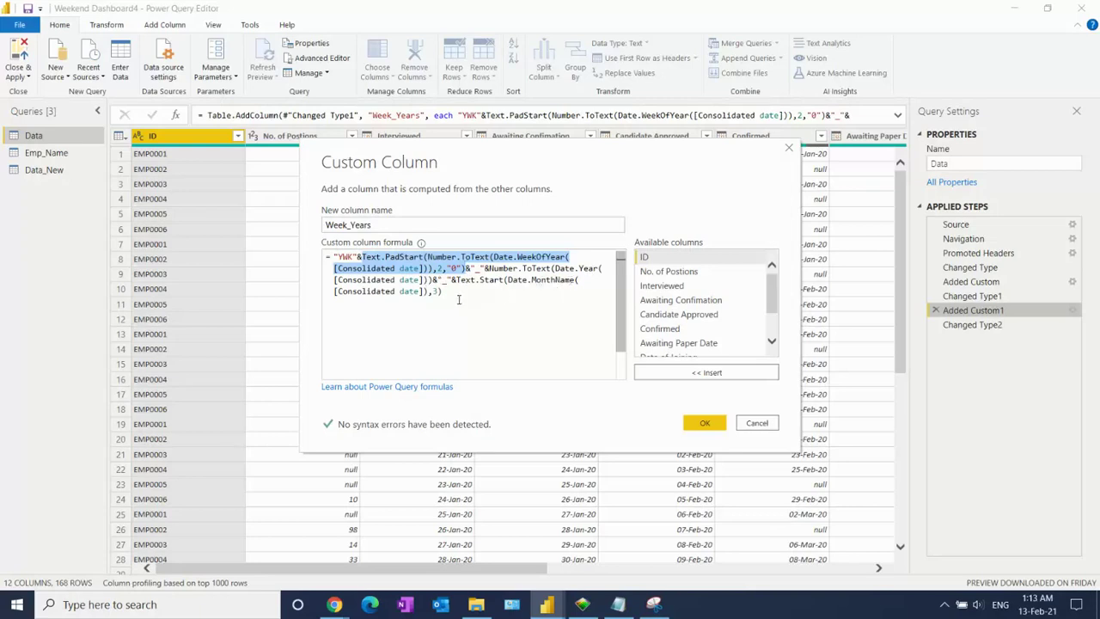
left_click_drag(461, 297, 259, 242)
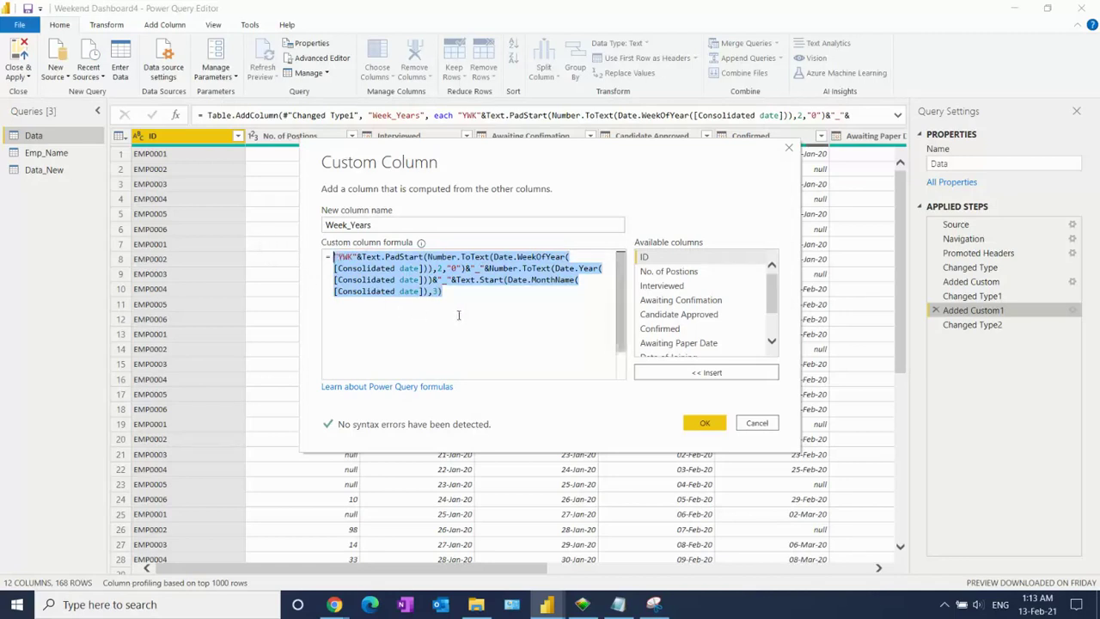
left_click(459, 315)
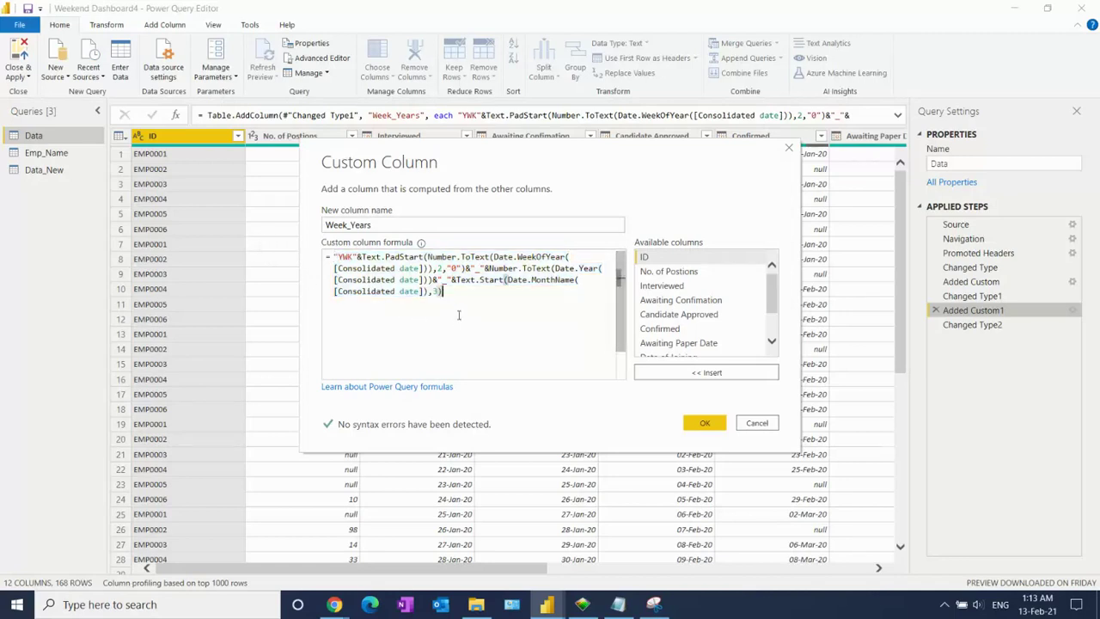
left_click(756, 424)
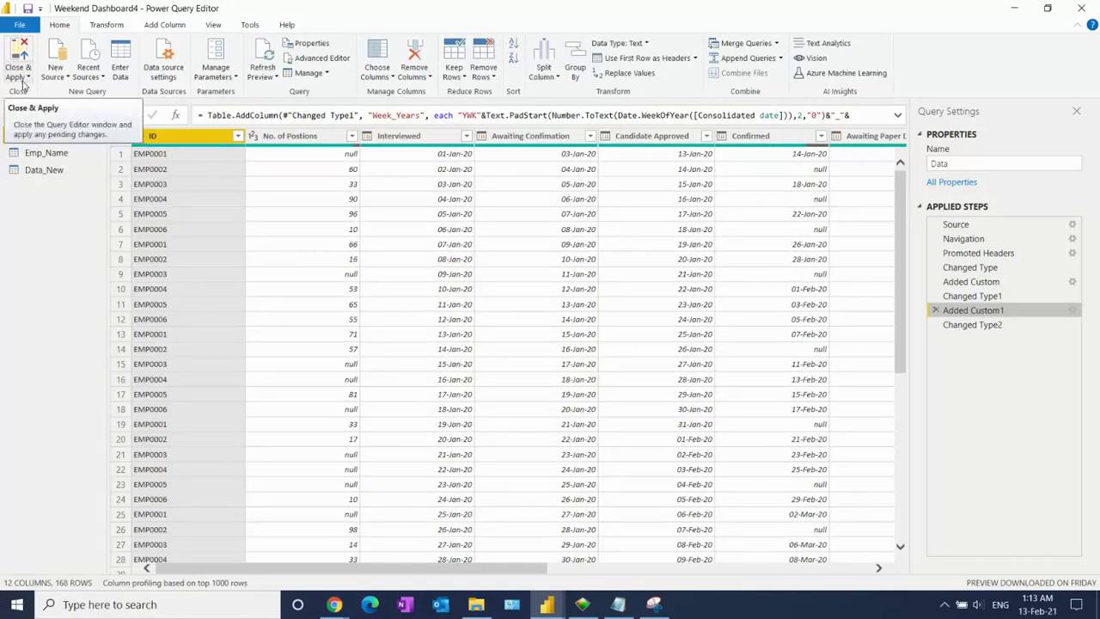
Scroll to the Week_Years values like YWK04_2020_Jan, then close Power Query Editor from the Close & Apply menu
left_click_drag(469, 569, 849, 577)
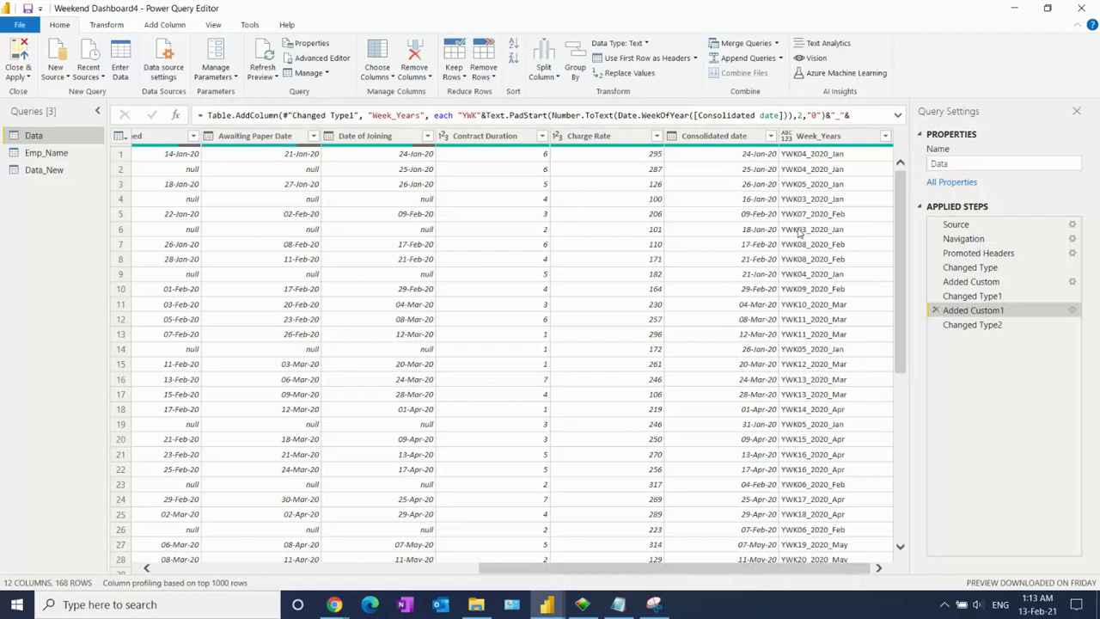
left_click(26, 77)
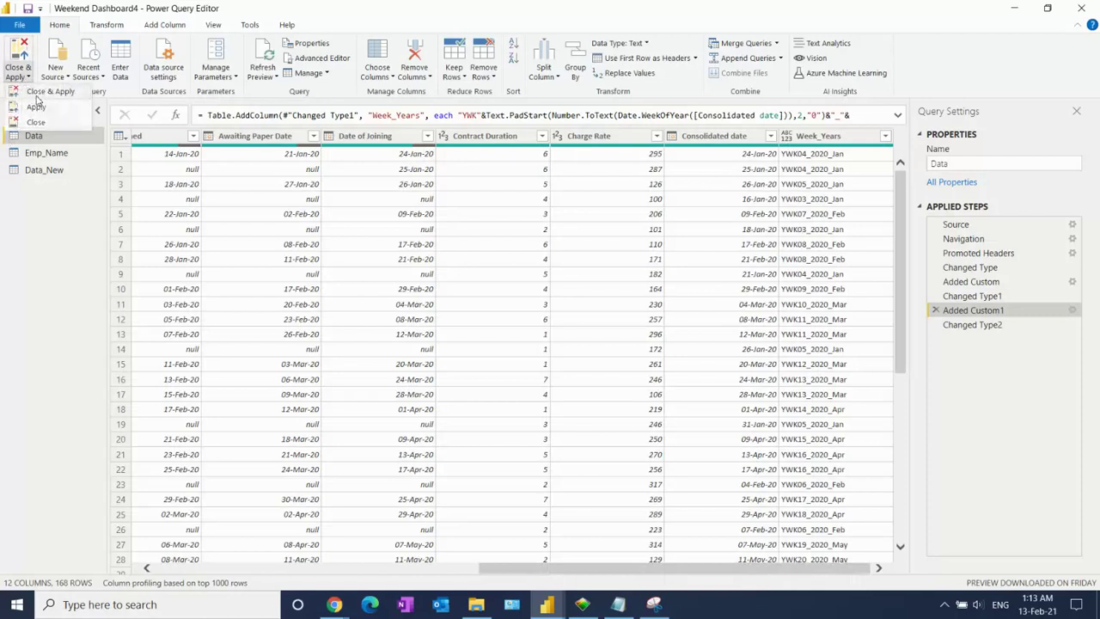
left_click(321, 358)
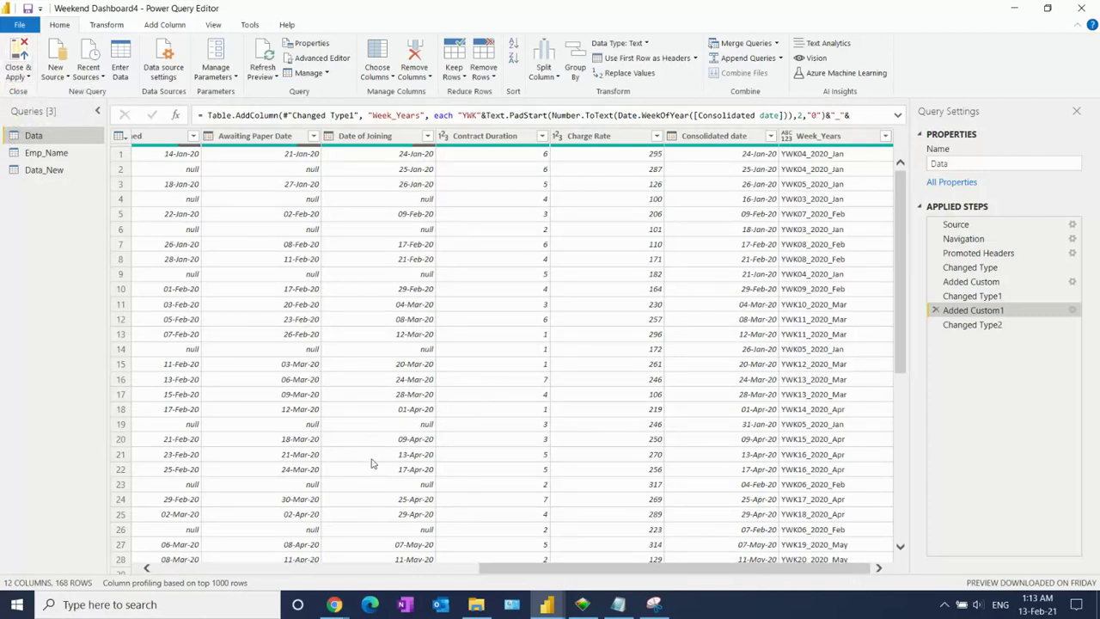